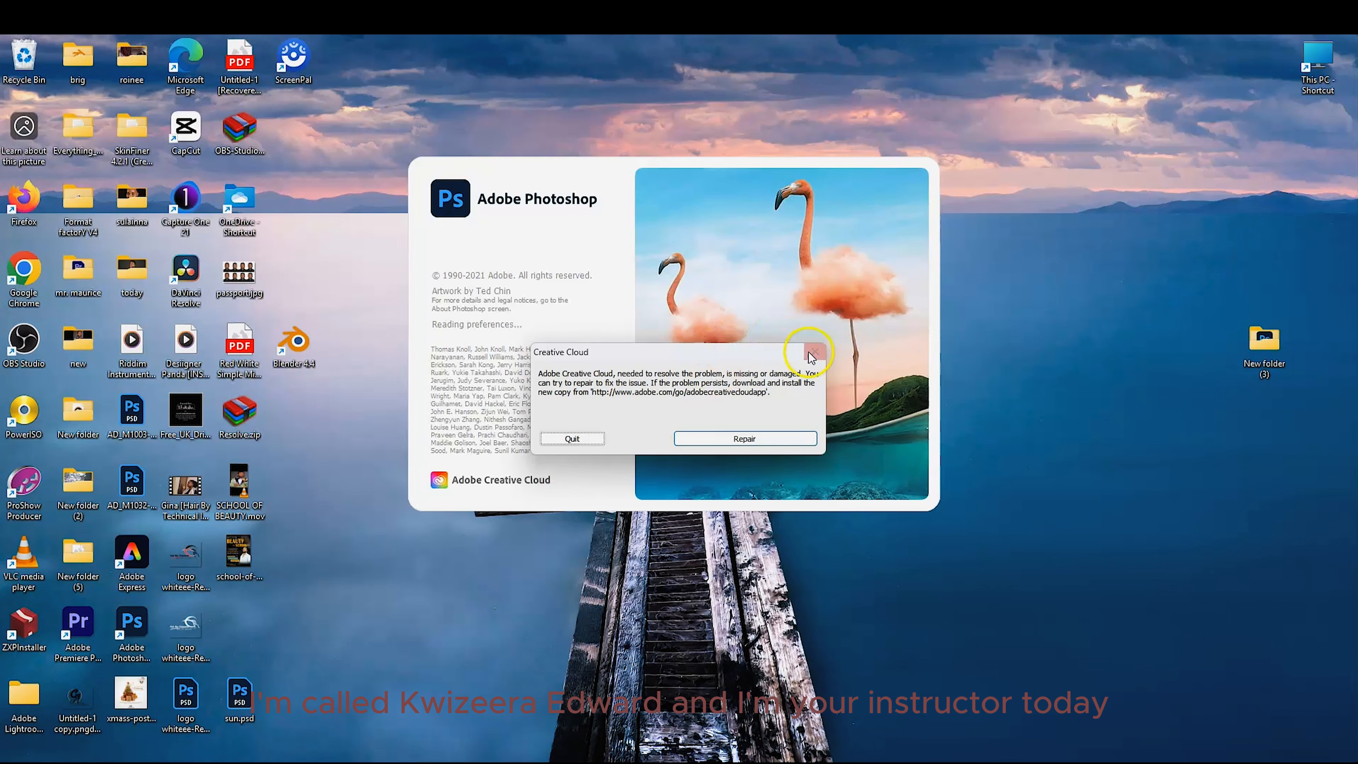
Dismiss the Creative Cloud repair message and open the desktop folder New folder (3) in a maximized window
click(815, 351)
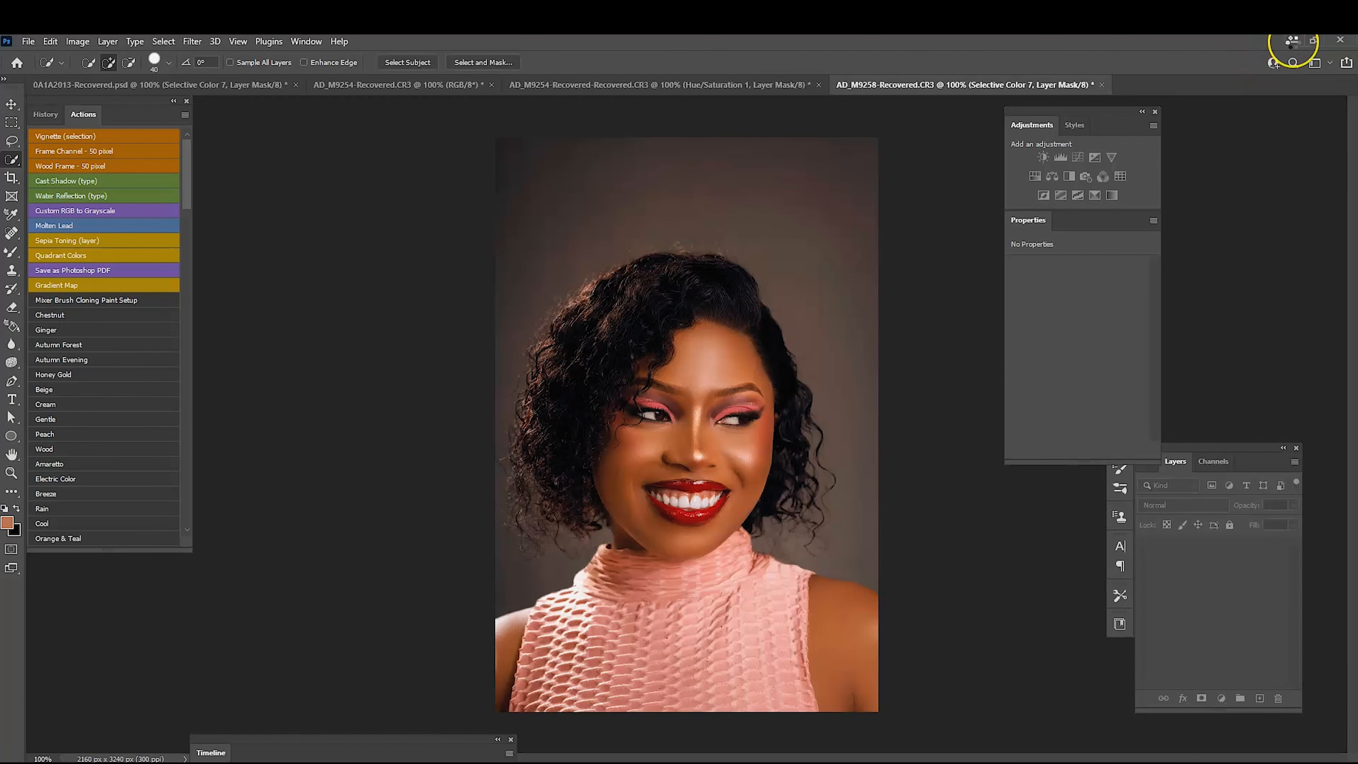
key(super+d)
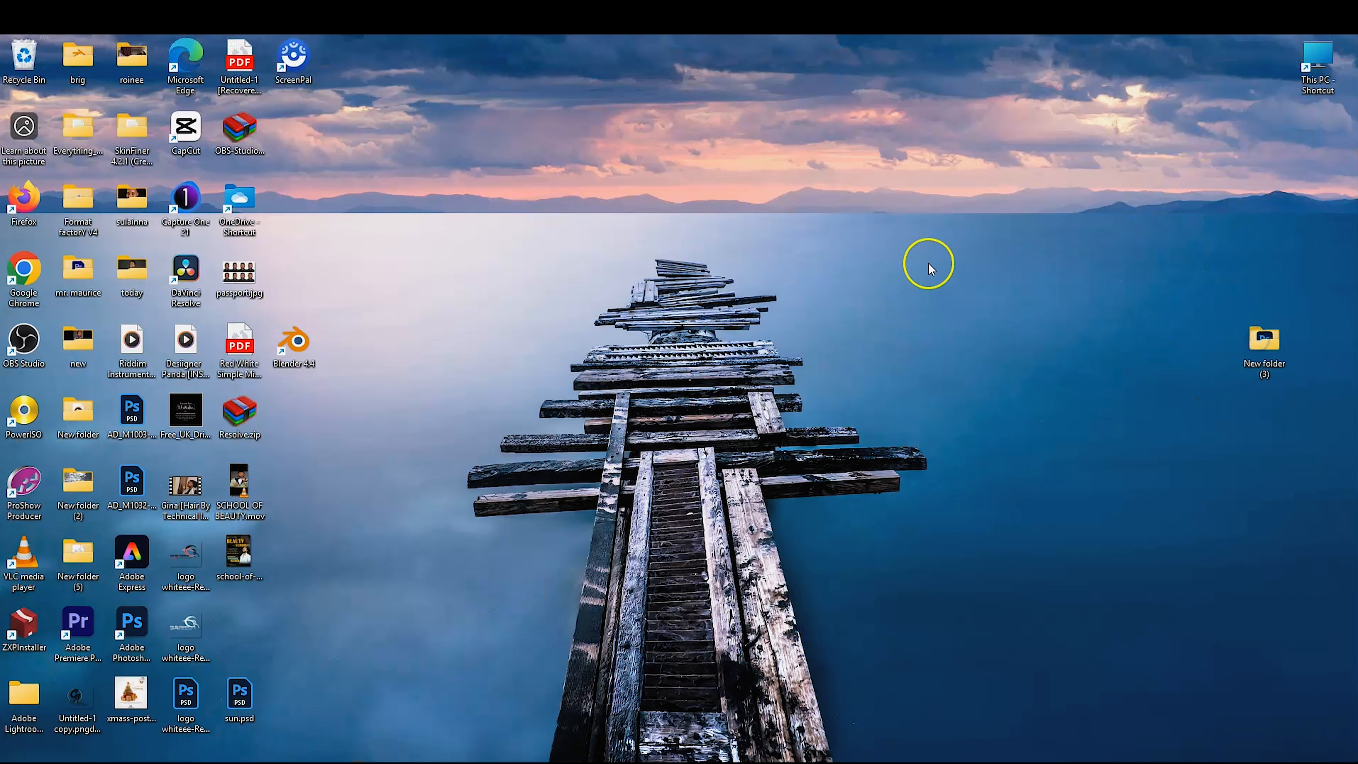
double_click(1264, 342)
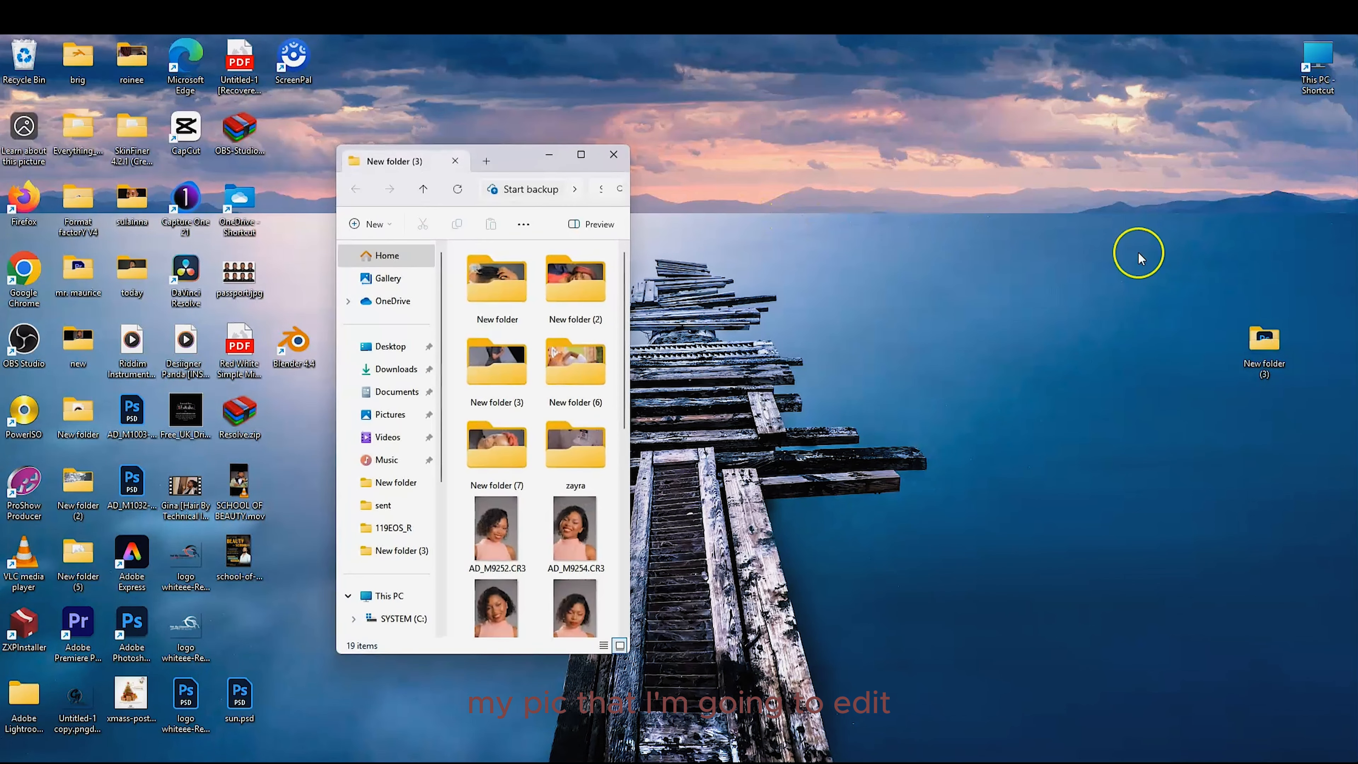
click(582, 155)
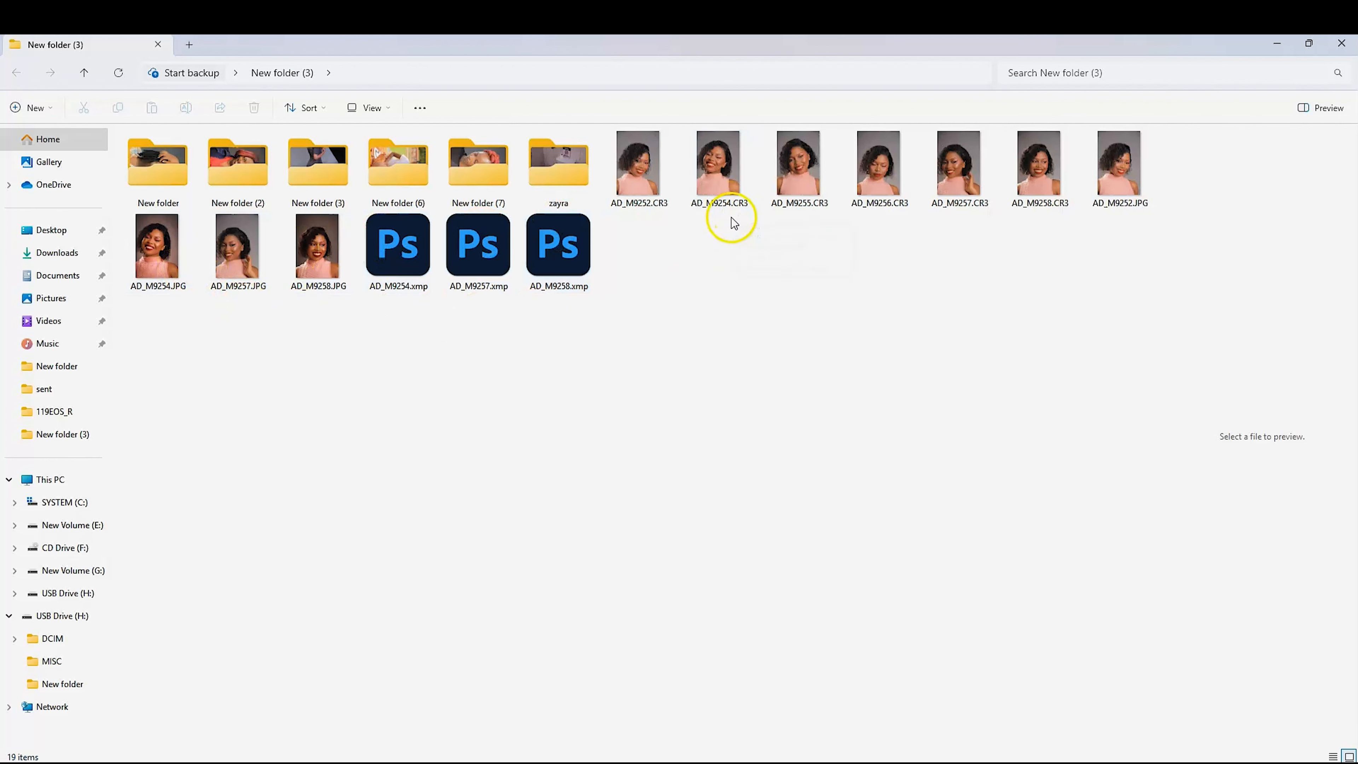
Open the raw photo AD_M9254.CR3 from the folder with Photoshop
click(725, 183)
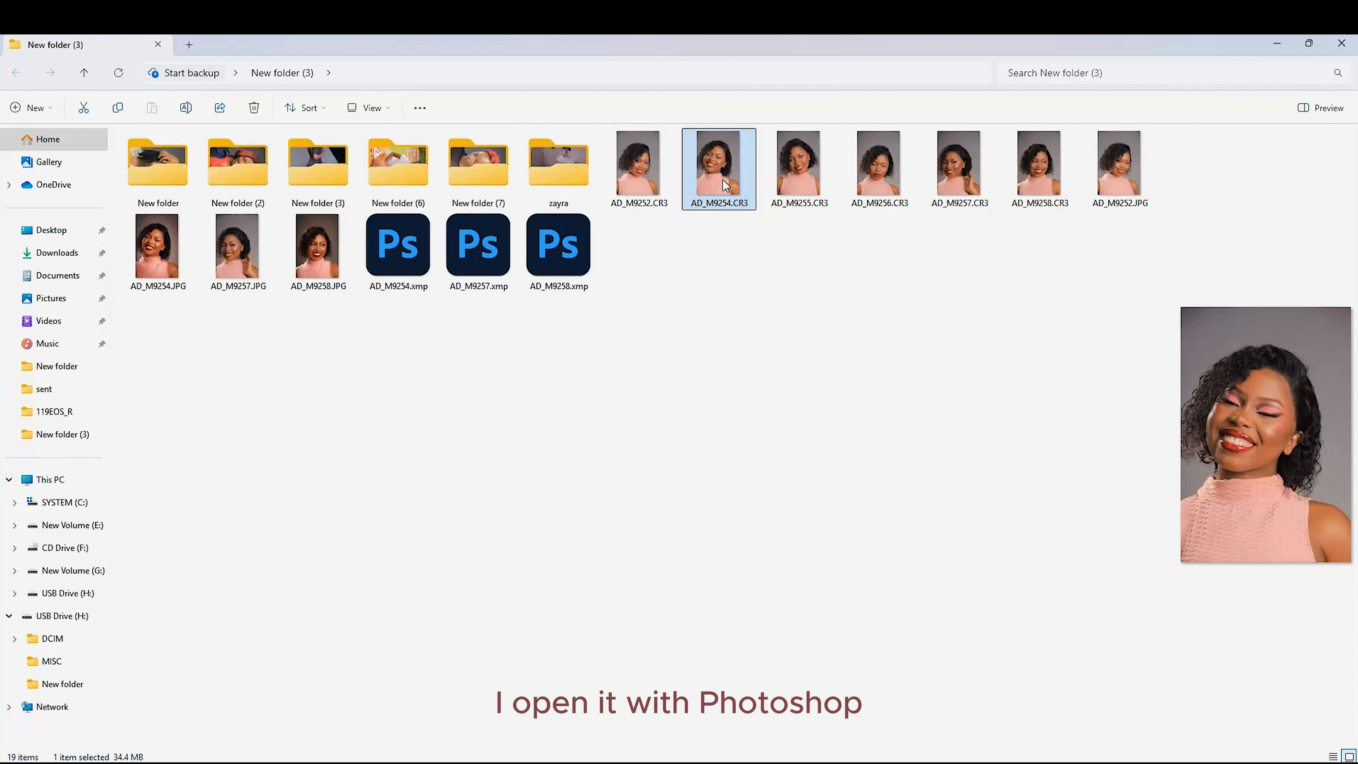
right_click(719, 184)
mouse_move(765, 257)
click(987, 283)
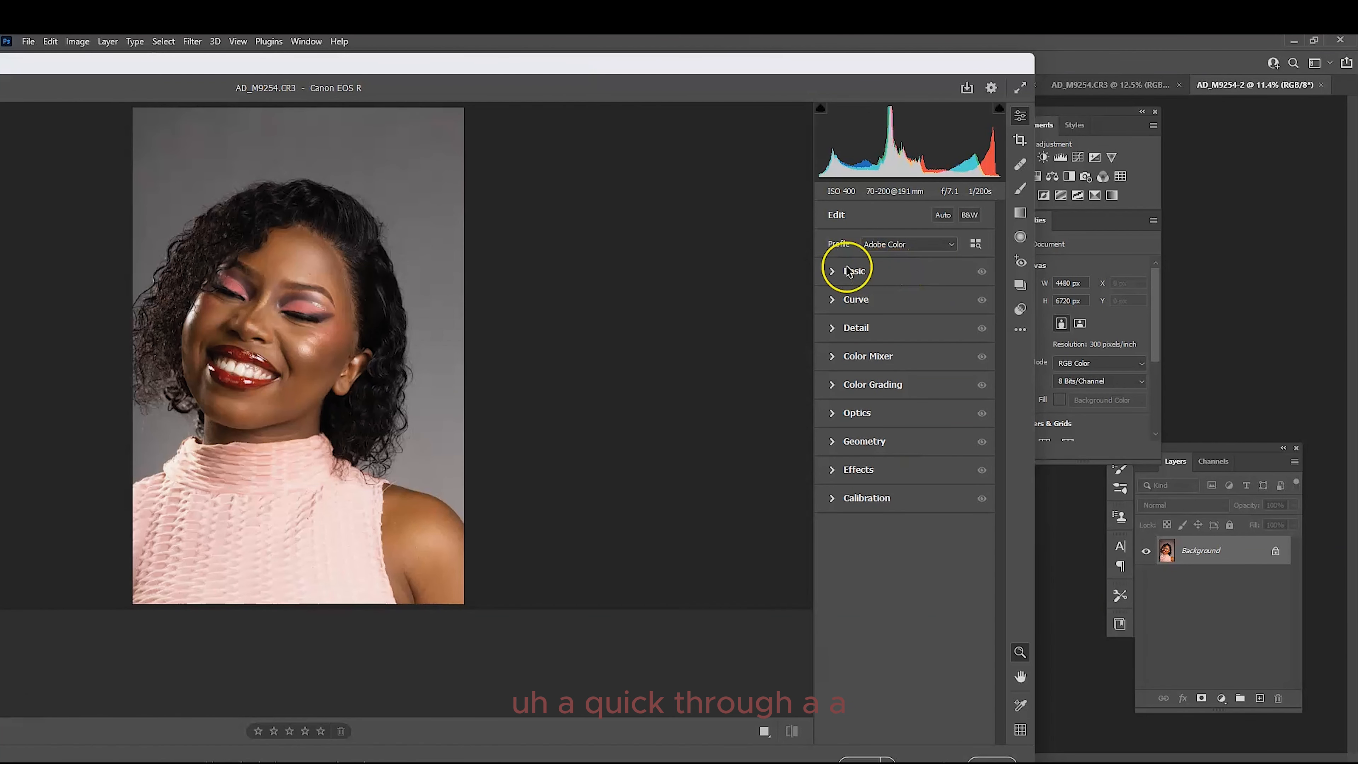
Examine the Basic adjustments of the raw photo, from Temperature and Tint down to Vibrance and Saturation
click(876, 273)
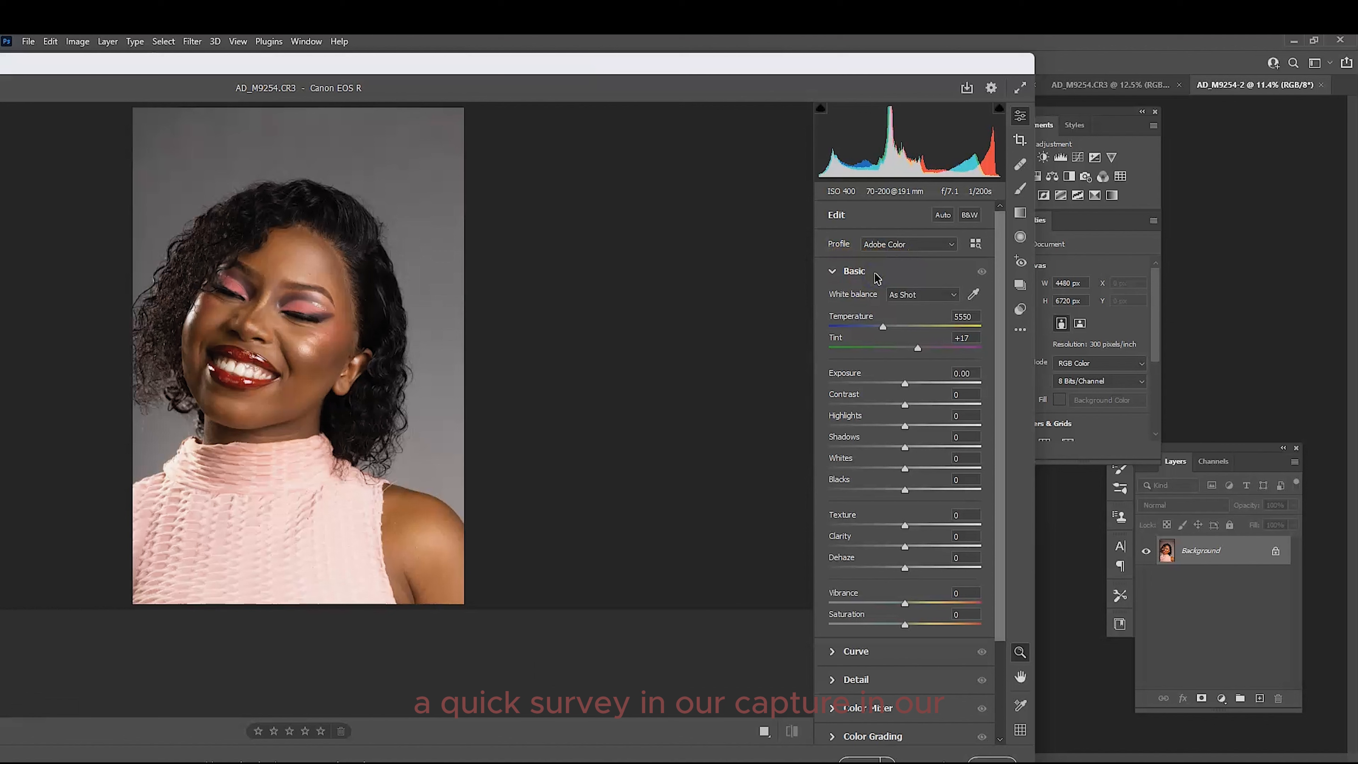
scroll(903, 372, down, 1)
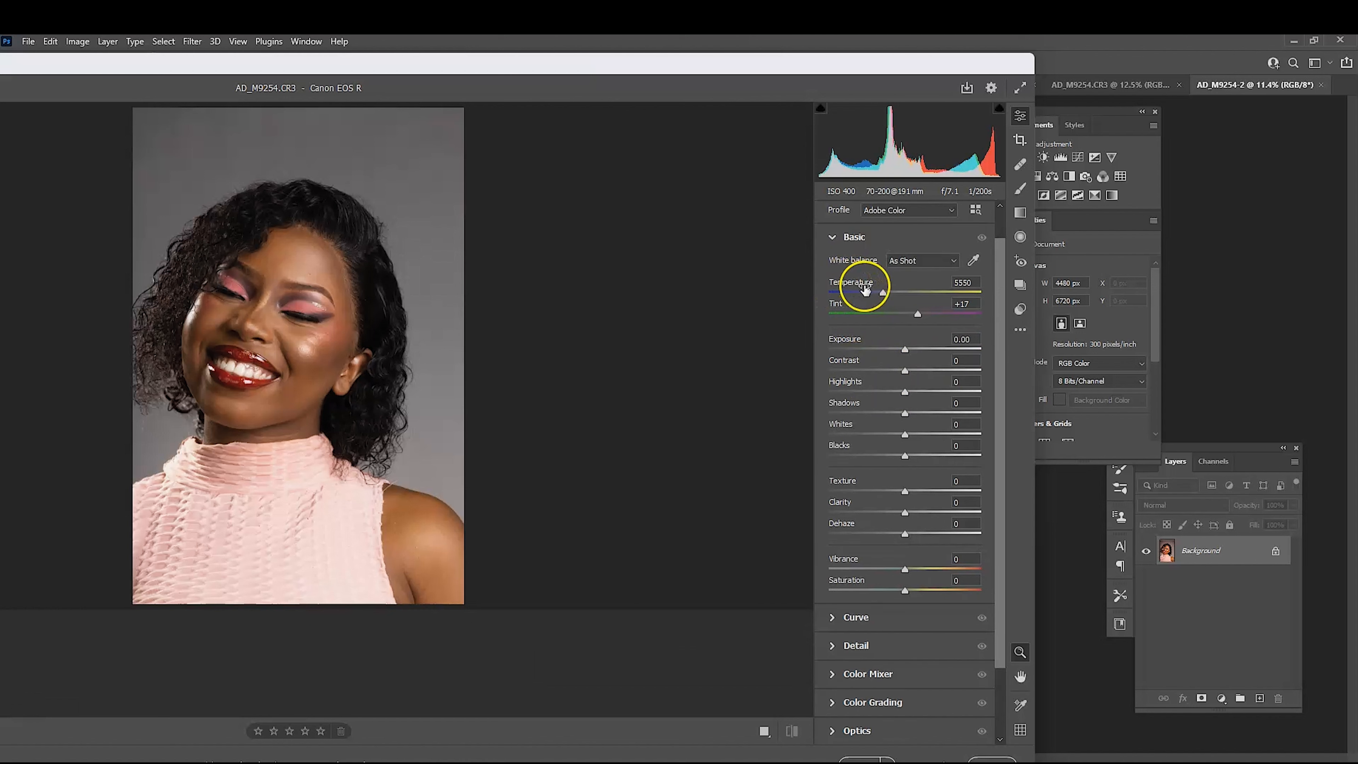
click(835, 304)
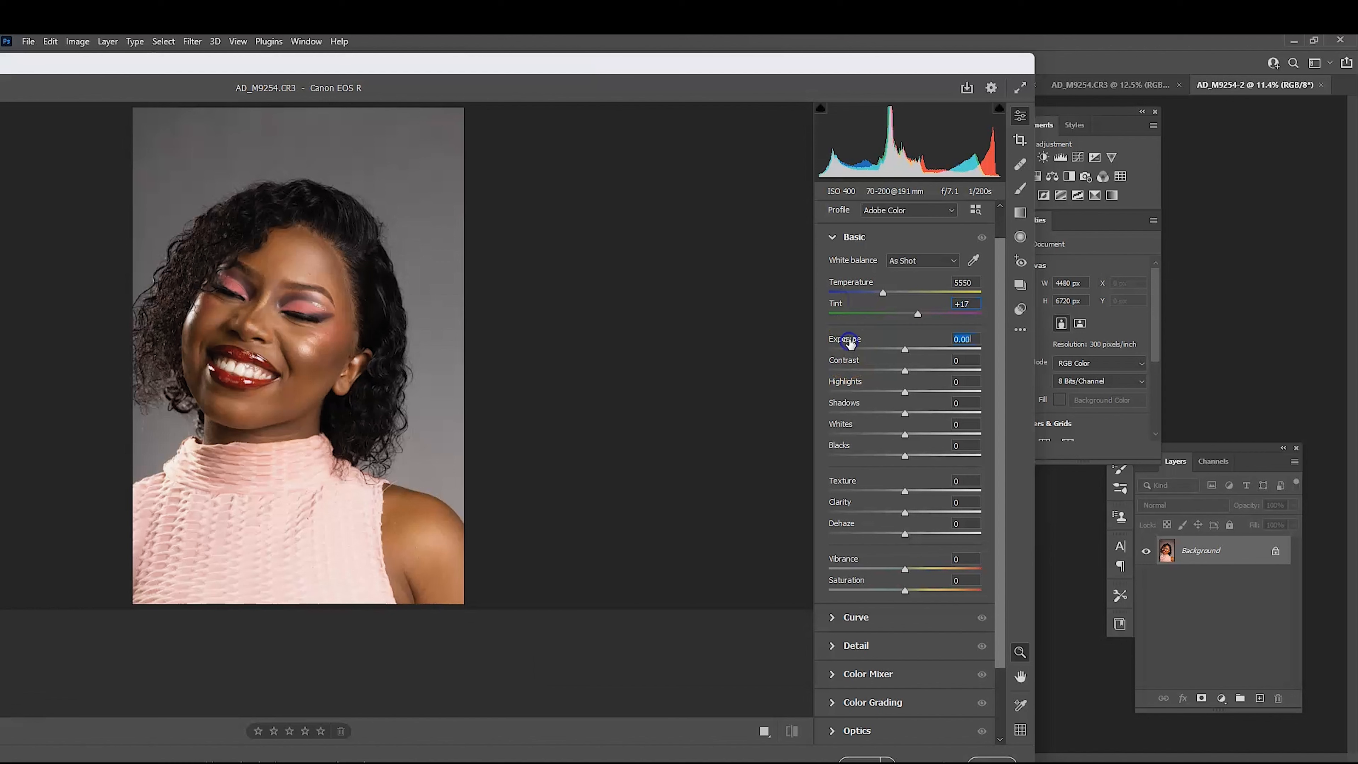
click(850, 386)
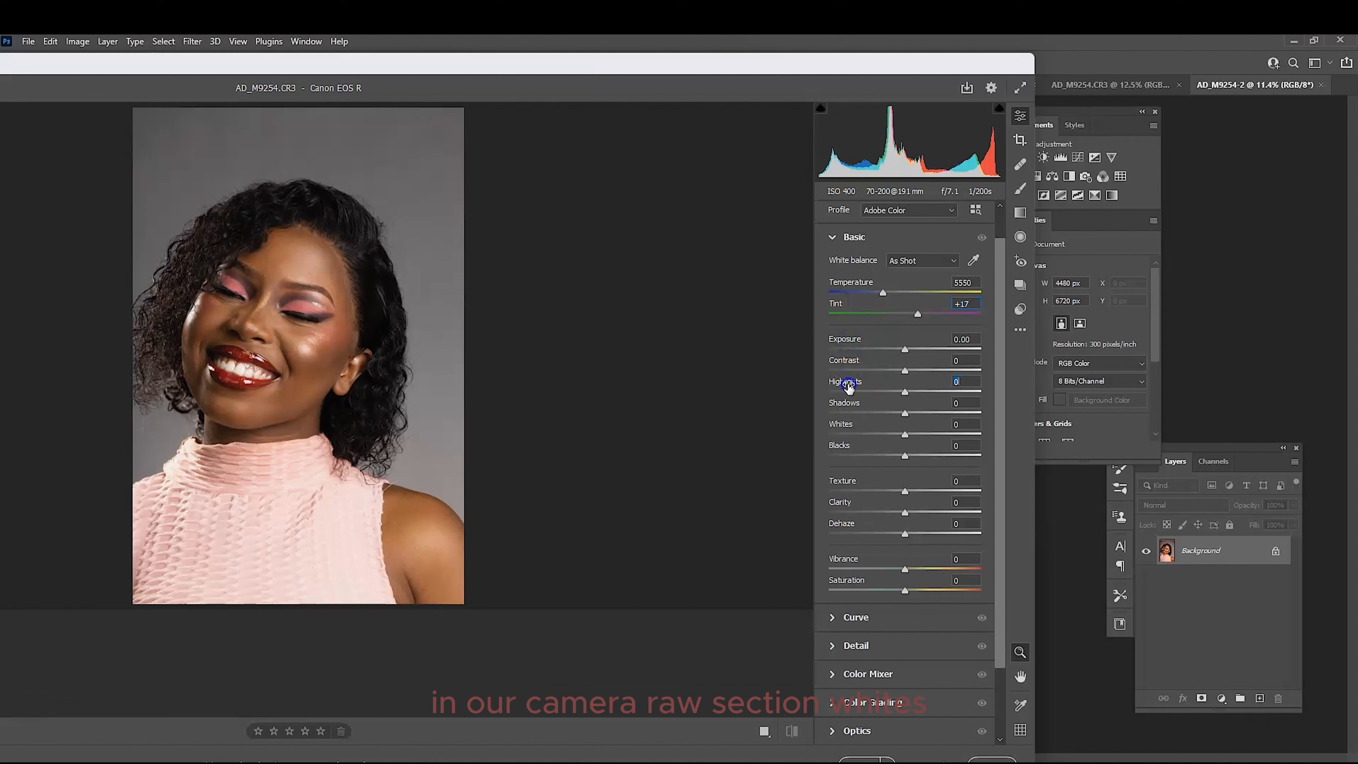
click(849, 396)
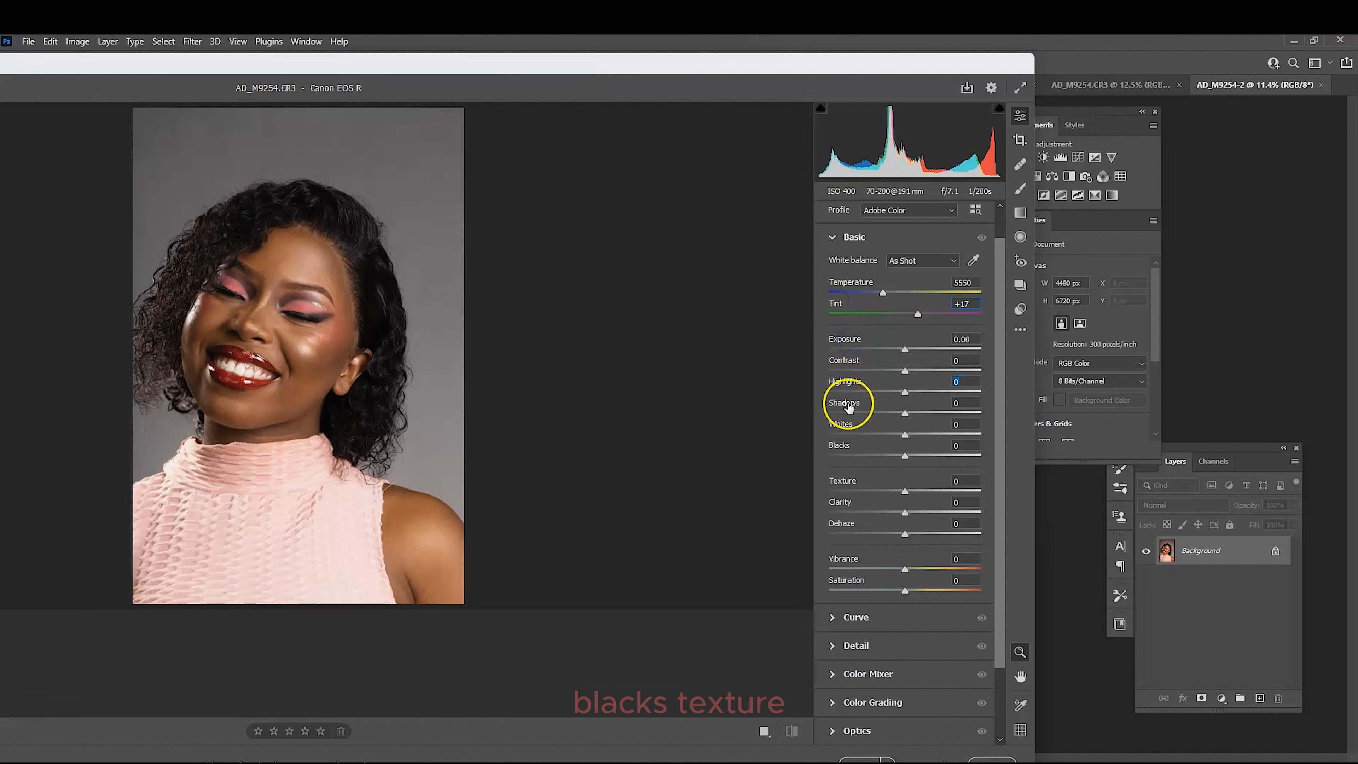
click(842, 426)
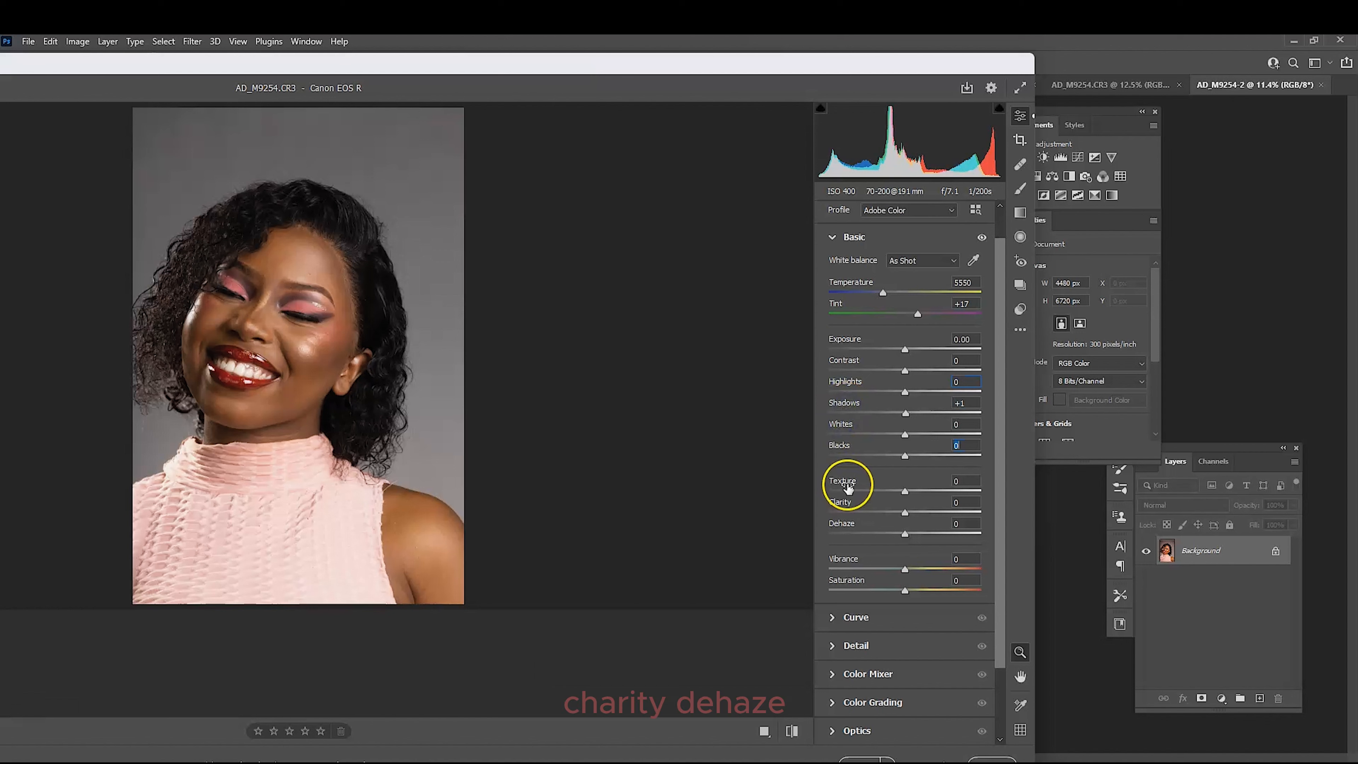
click(845, 505)
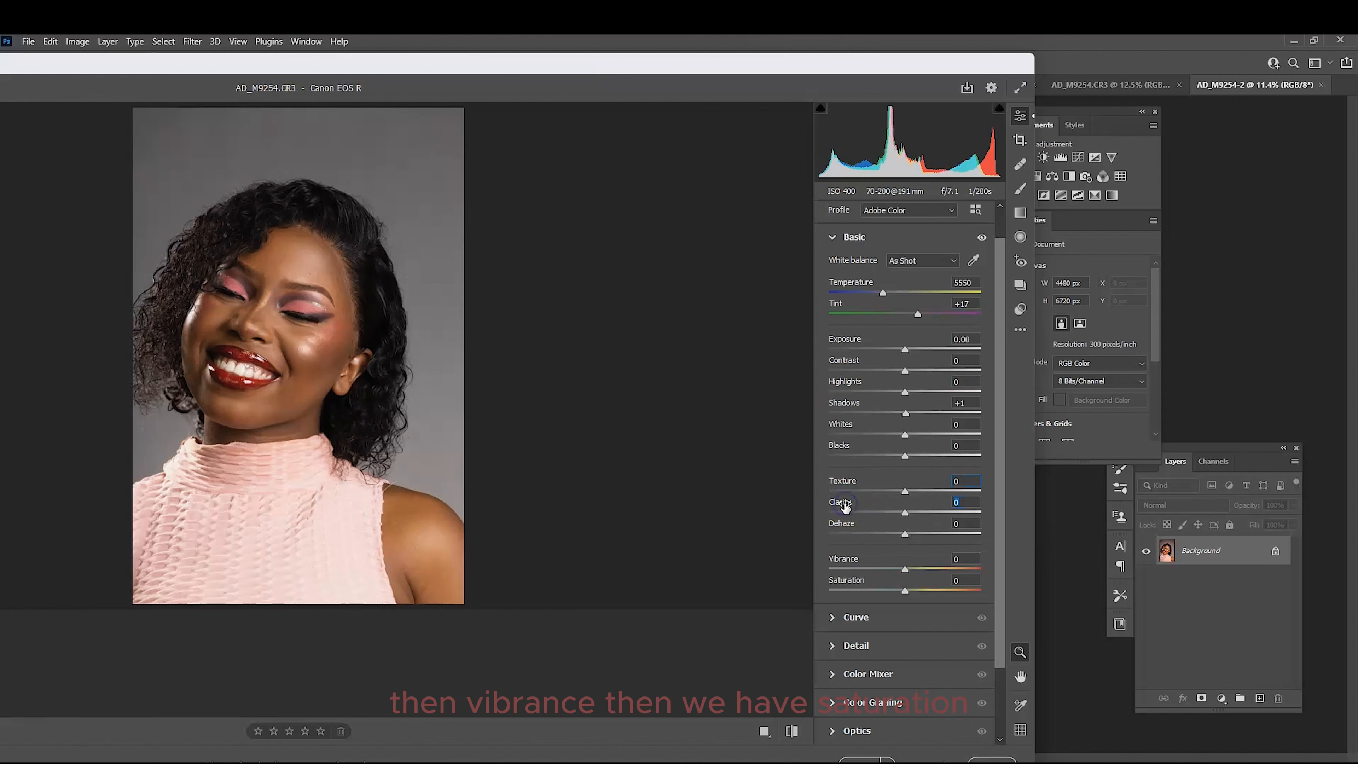
scroll(850, 529, down, 1)
click(849, 527)
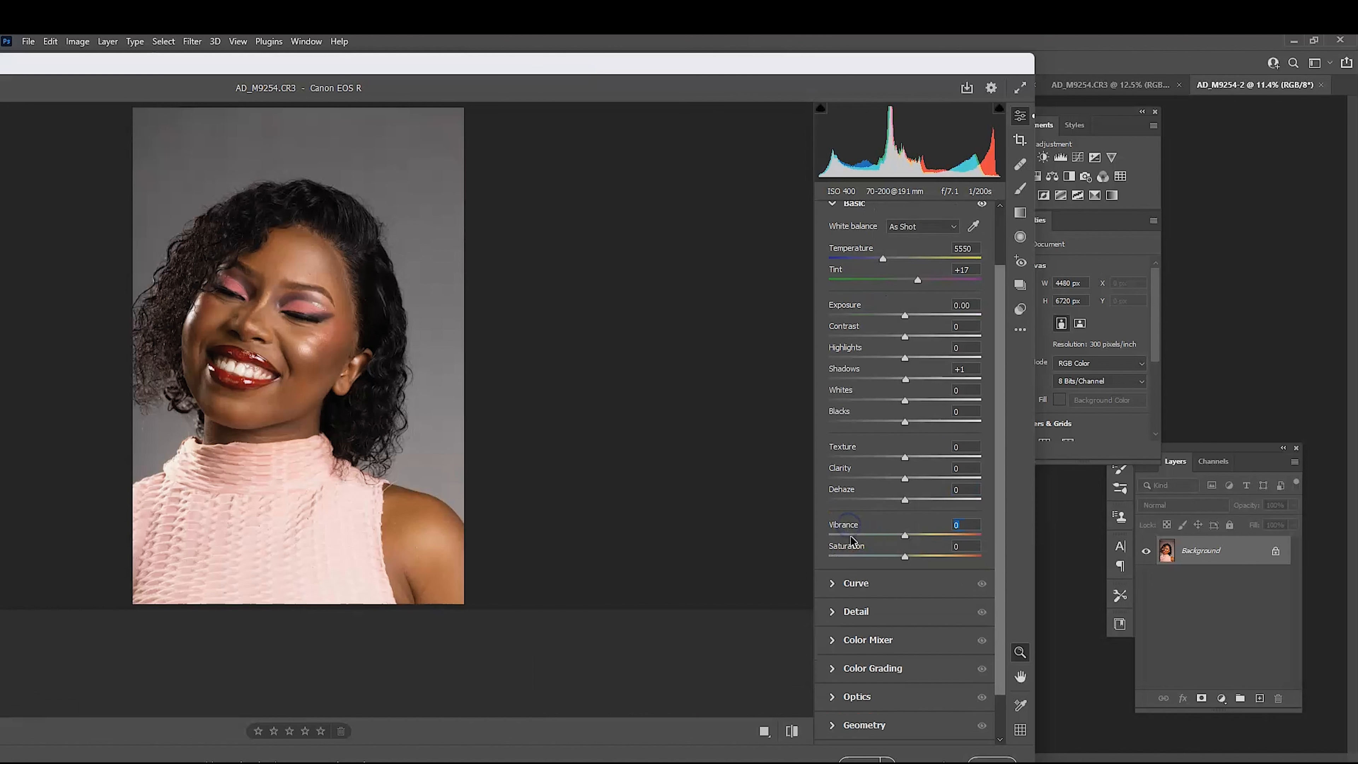
click(854, 552)
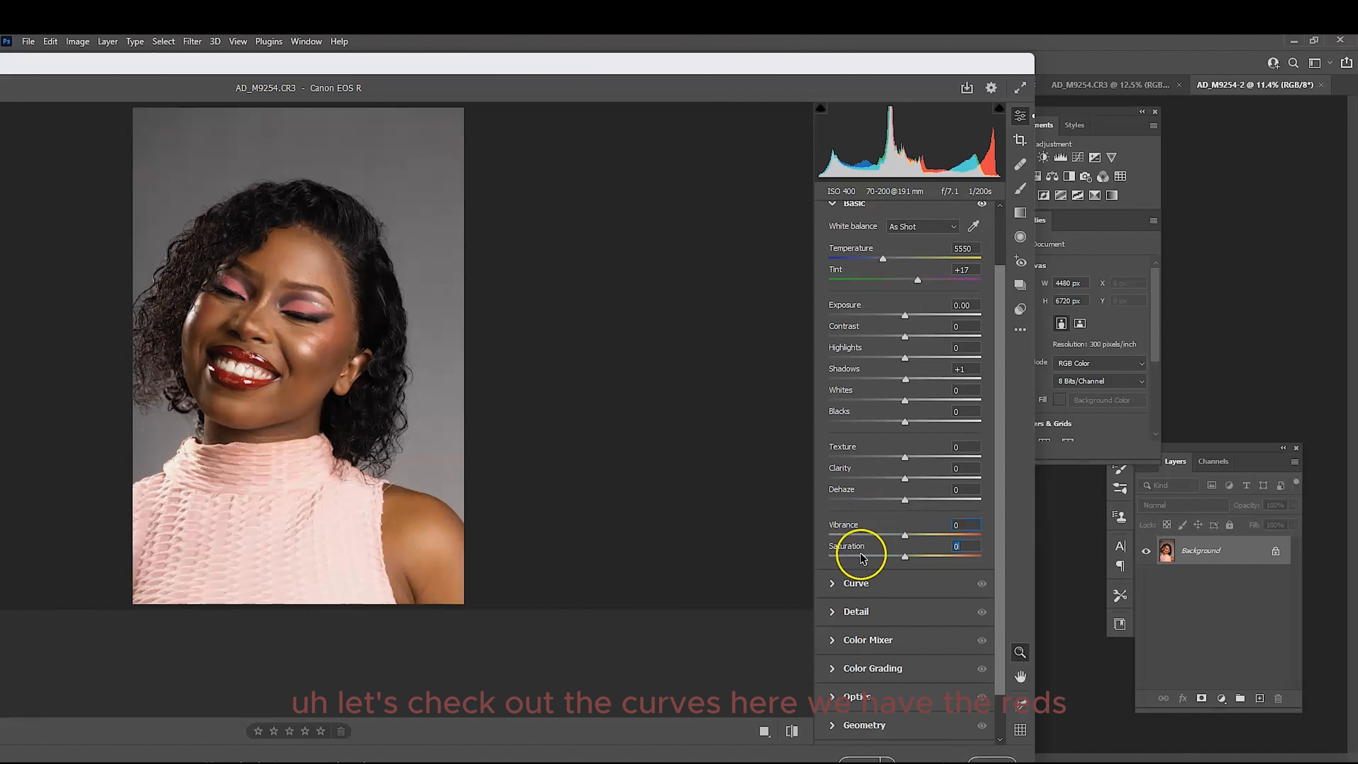
scroll(875, 337, up, 2)
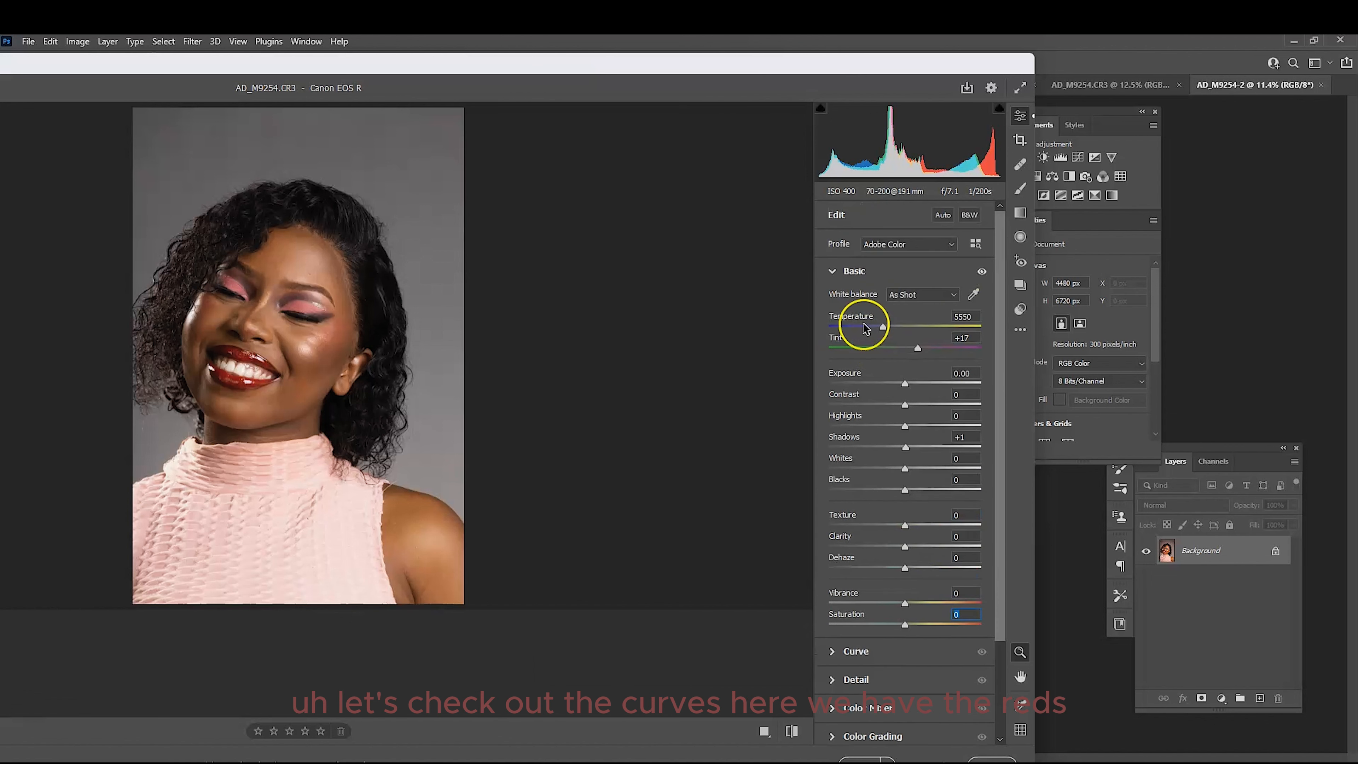
click(833, 272)
Examine the Curve adjustments, viewing the red, green and blue channels, the parametric curve and the point curve
click(833, 301)
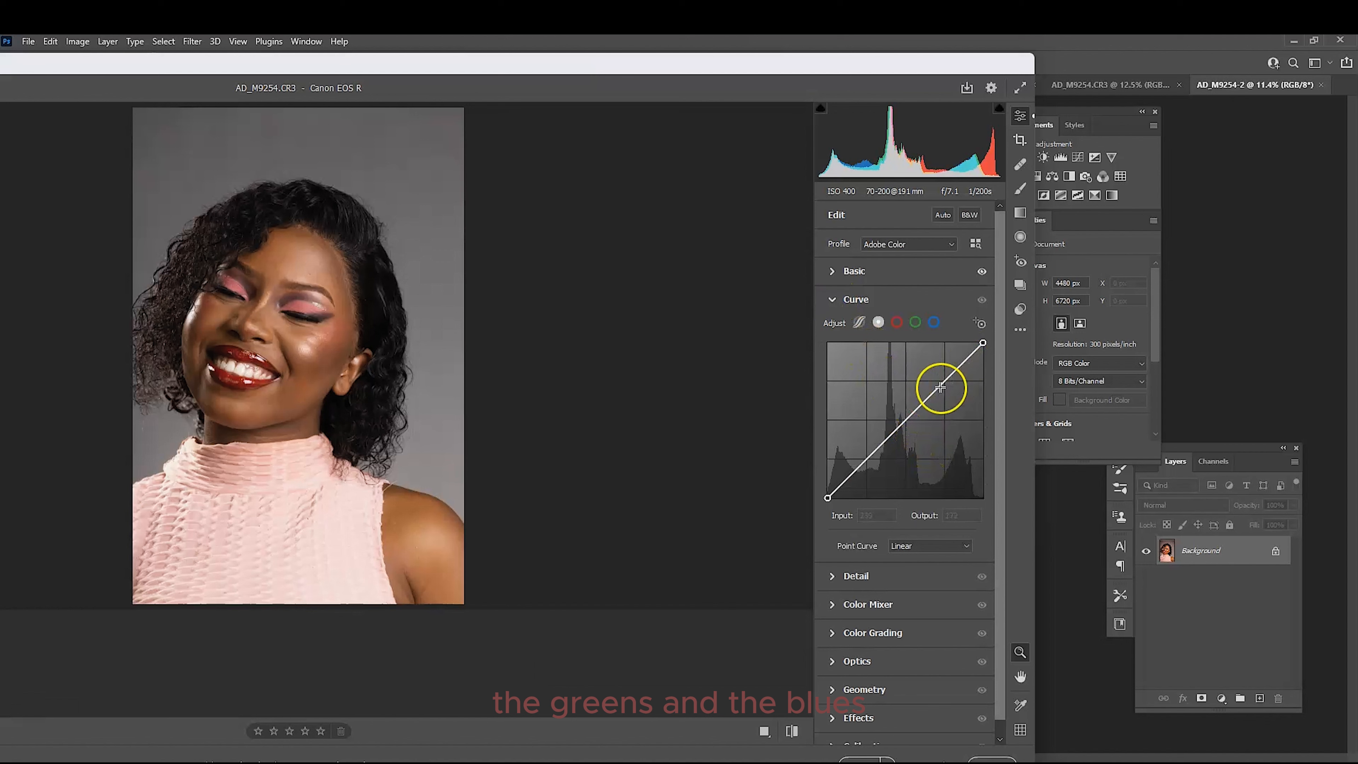
click(898, 322)
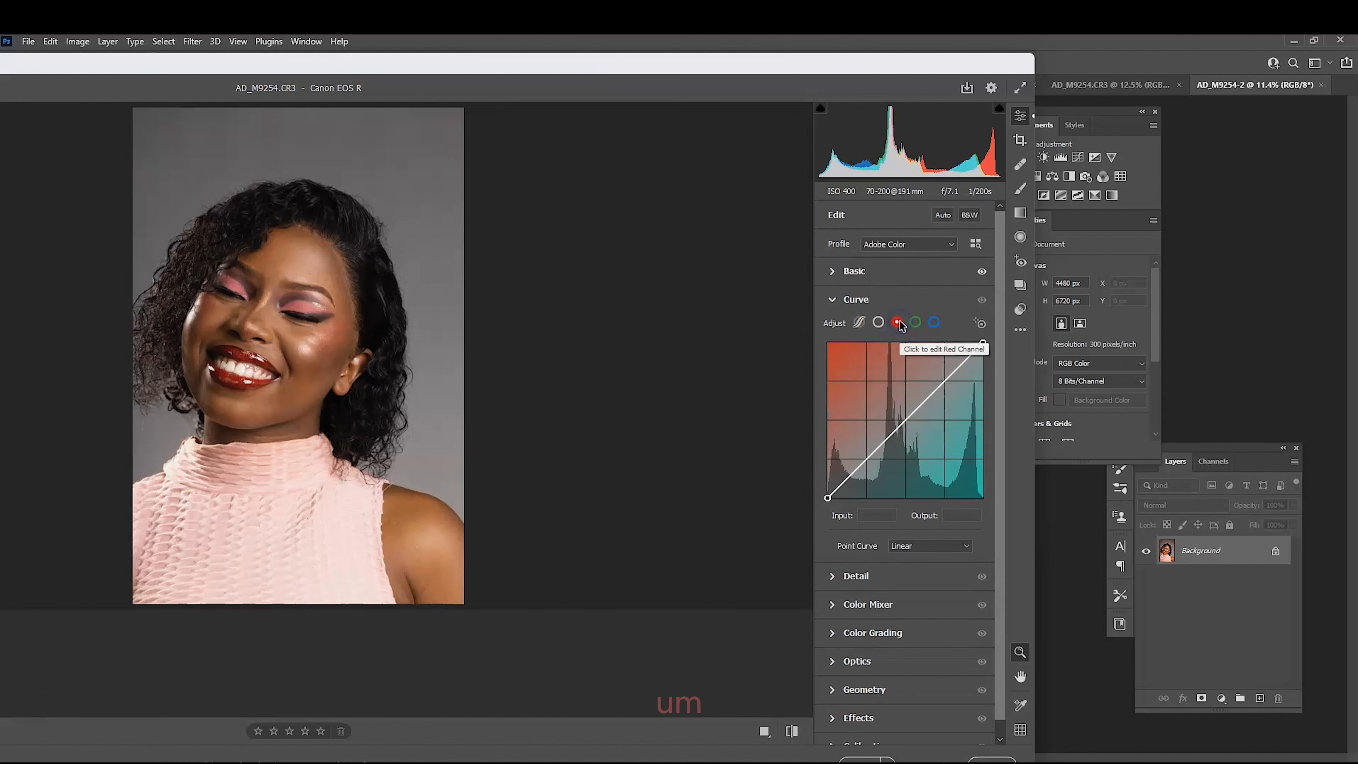
click(916, 322)
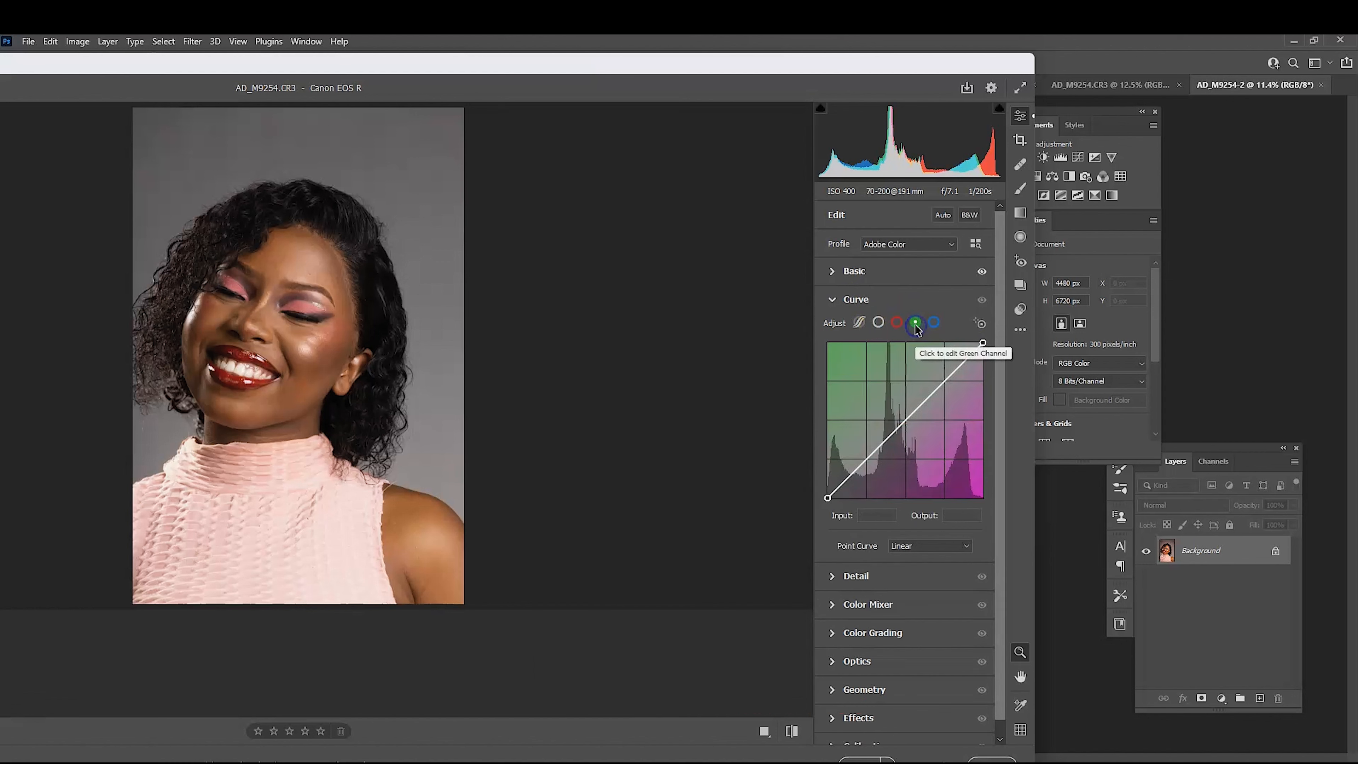
click(933, 323)
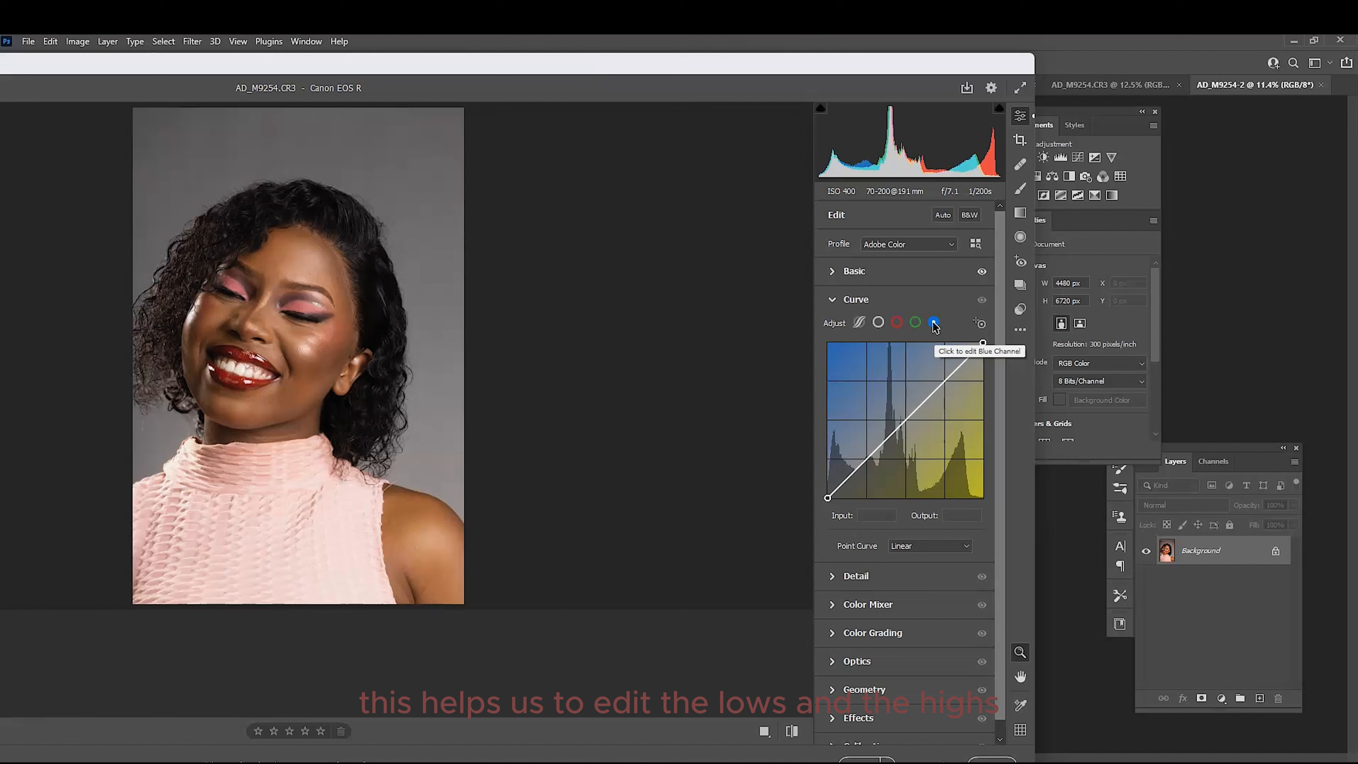
click(859, 323)
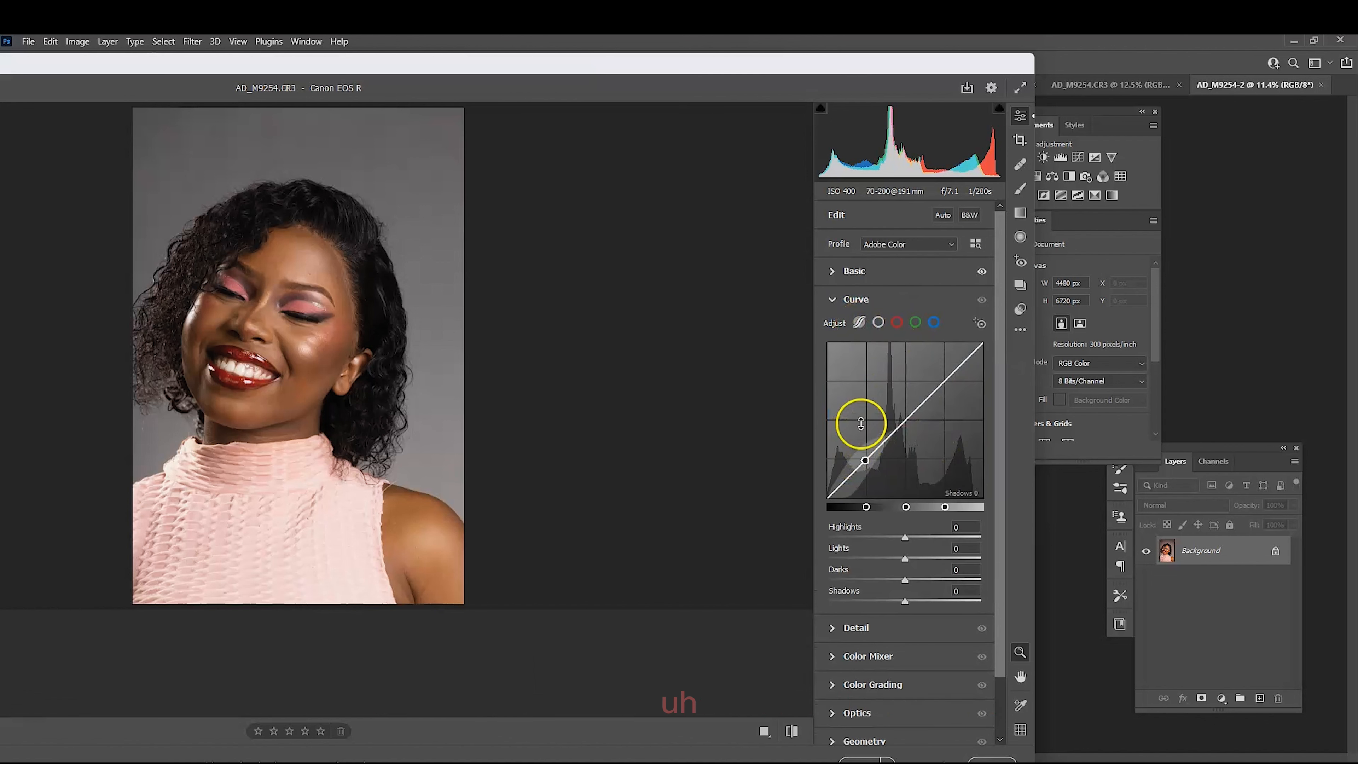
click(878, 322)
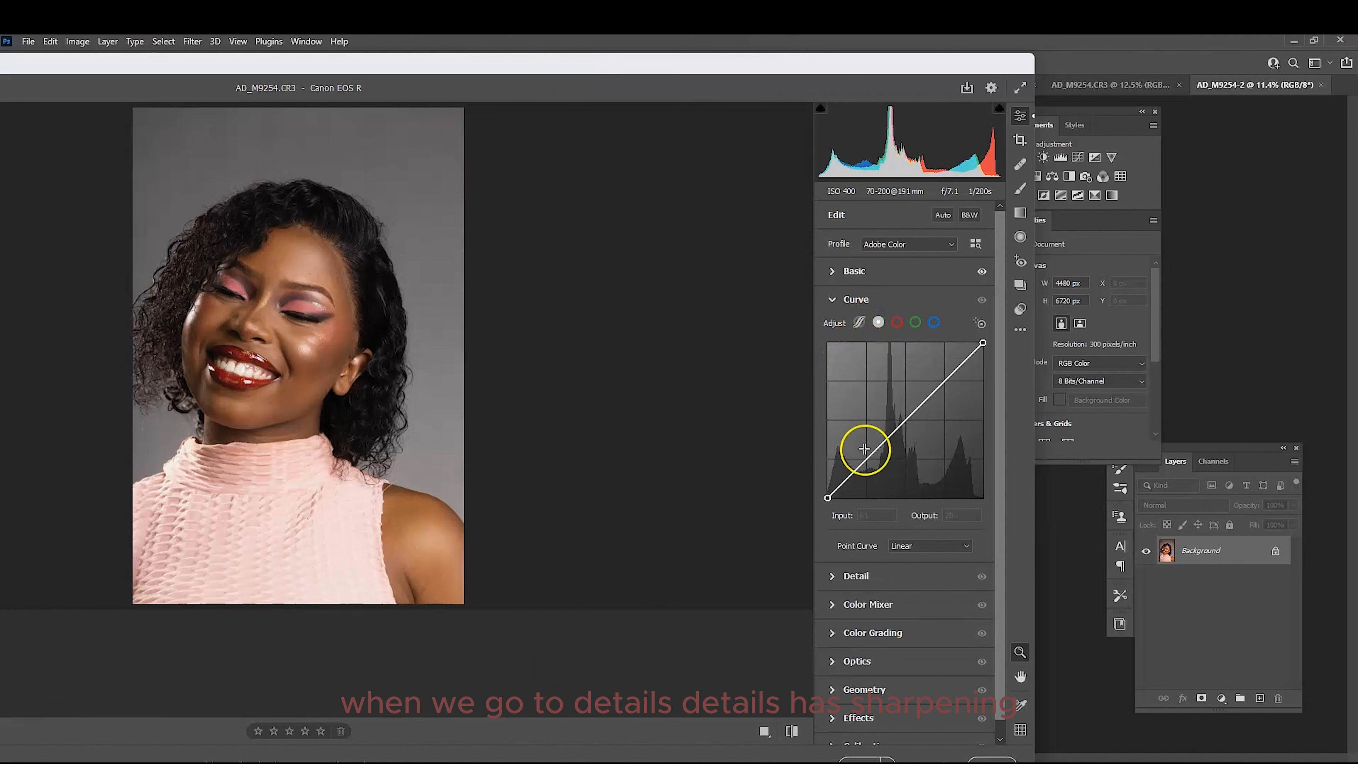
click(833, 299)
Review the Detail adjustments for sharpening, noise reduction and color noise reduction
click(834, 328)
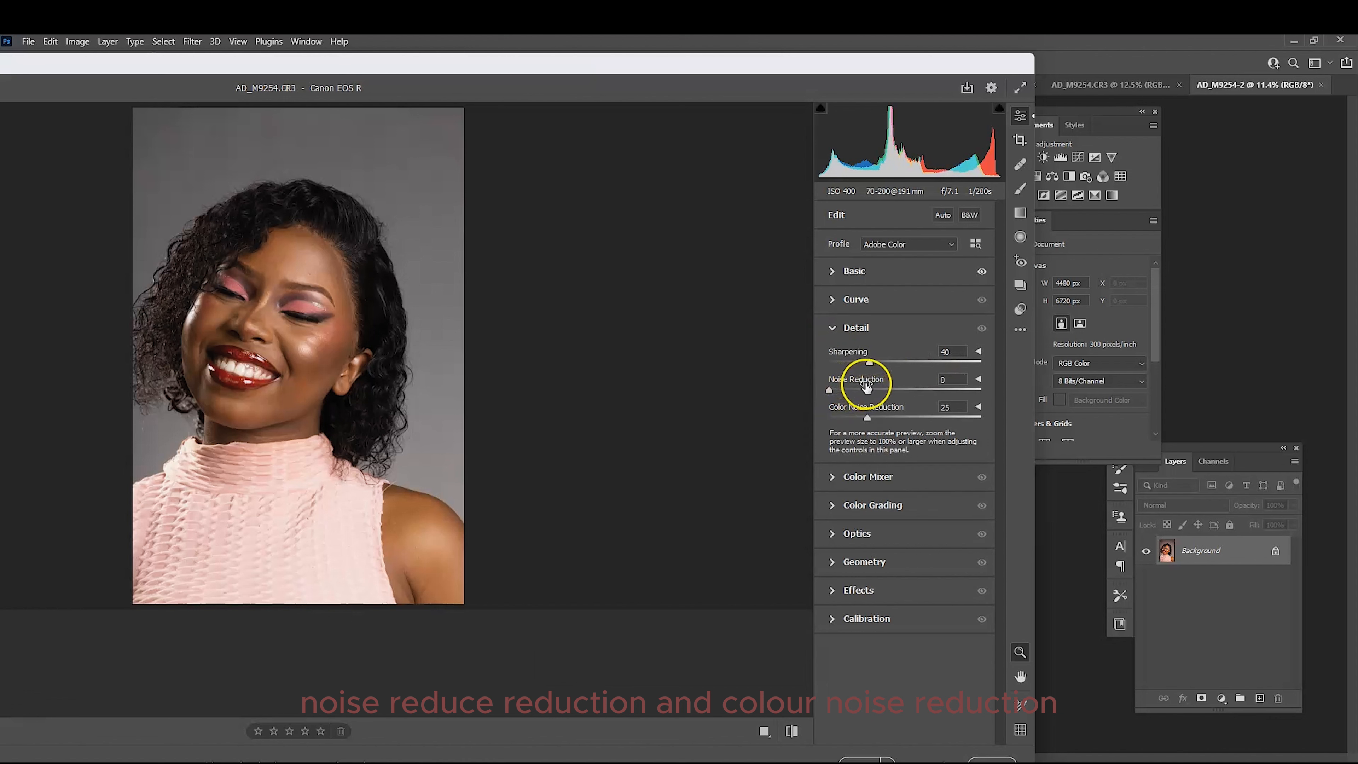
click(838, 353)
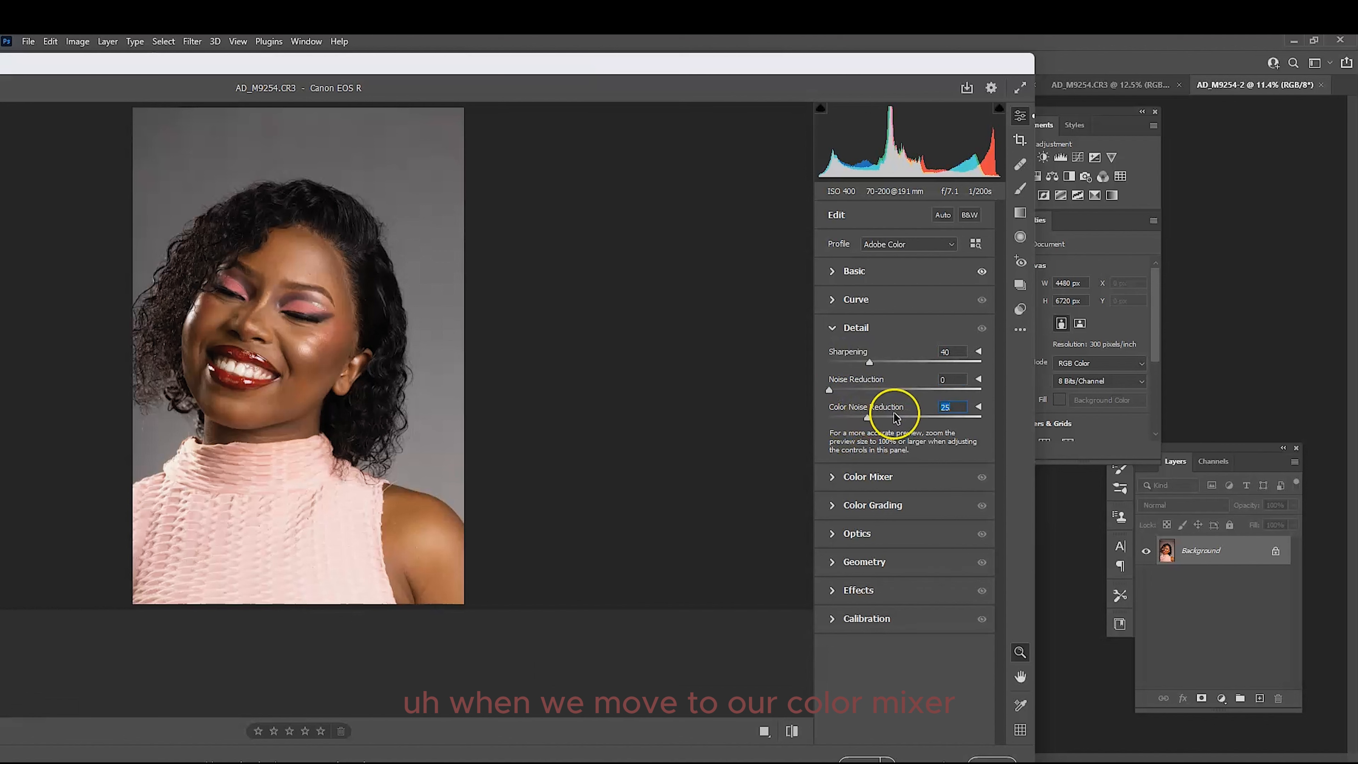
click(833, 328)
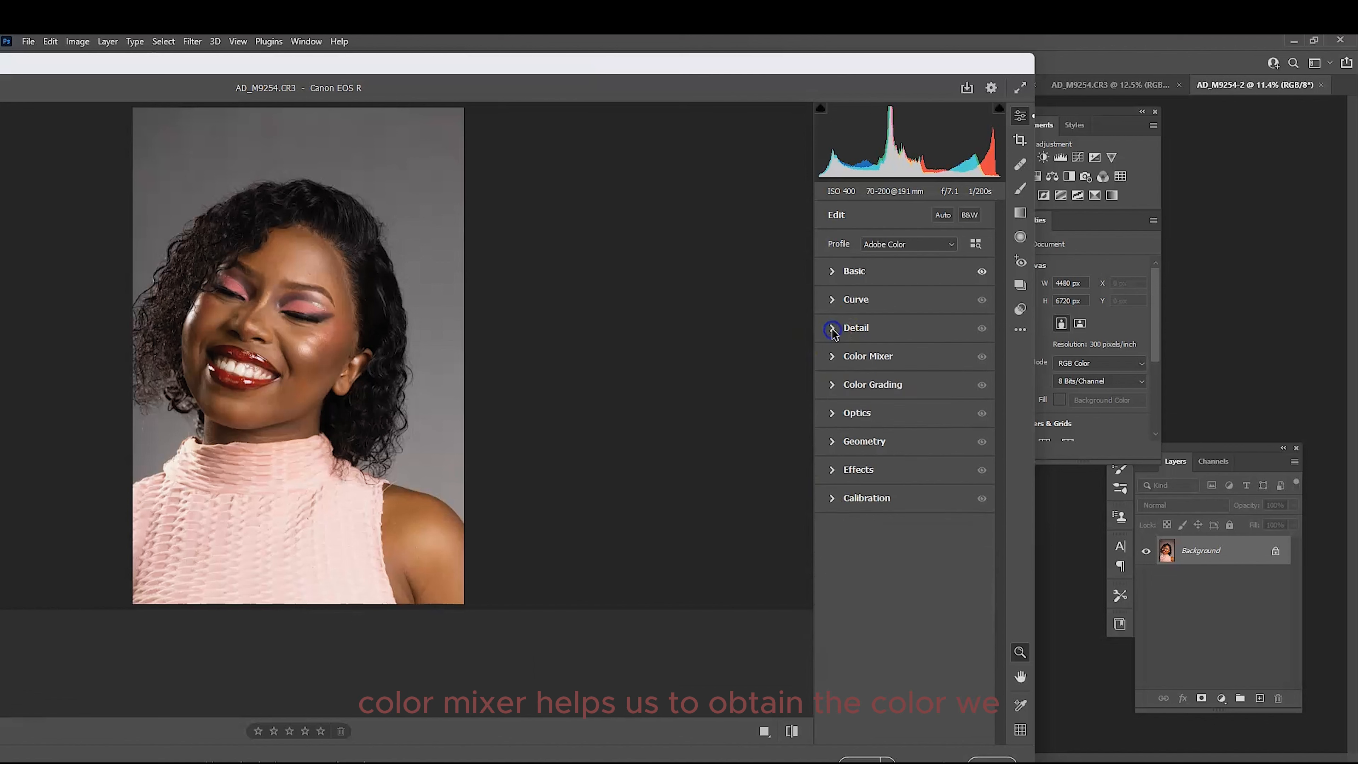
Examine the Color Mixer's HSL adjustments, viewing Hue, Saturation and Luminance separately and all together
click(835, 357)
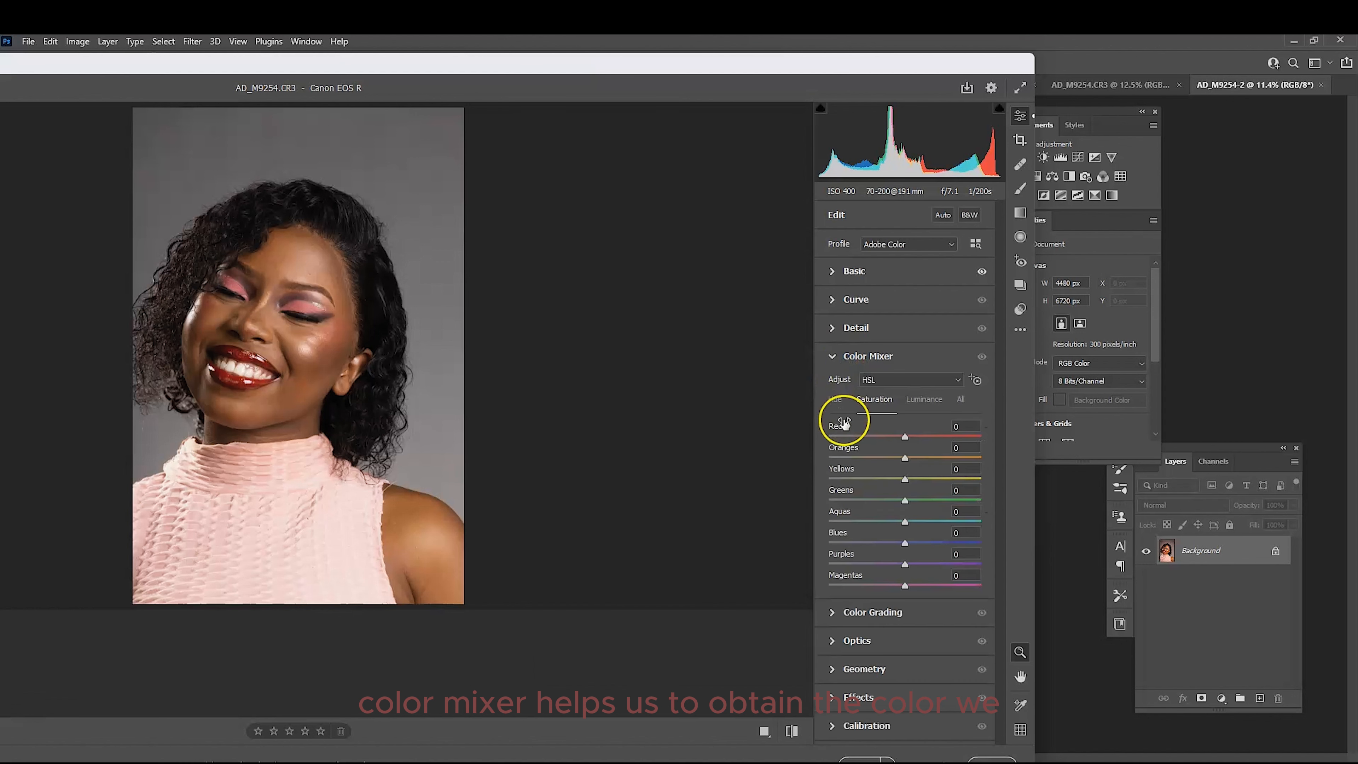
click(836, 401)
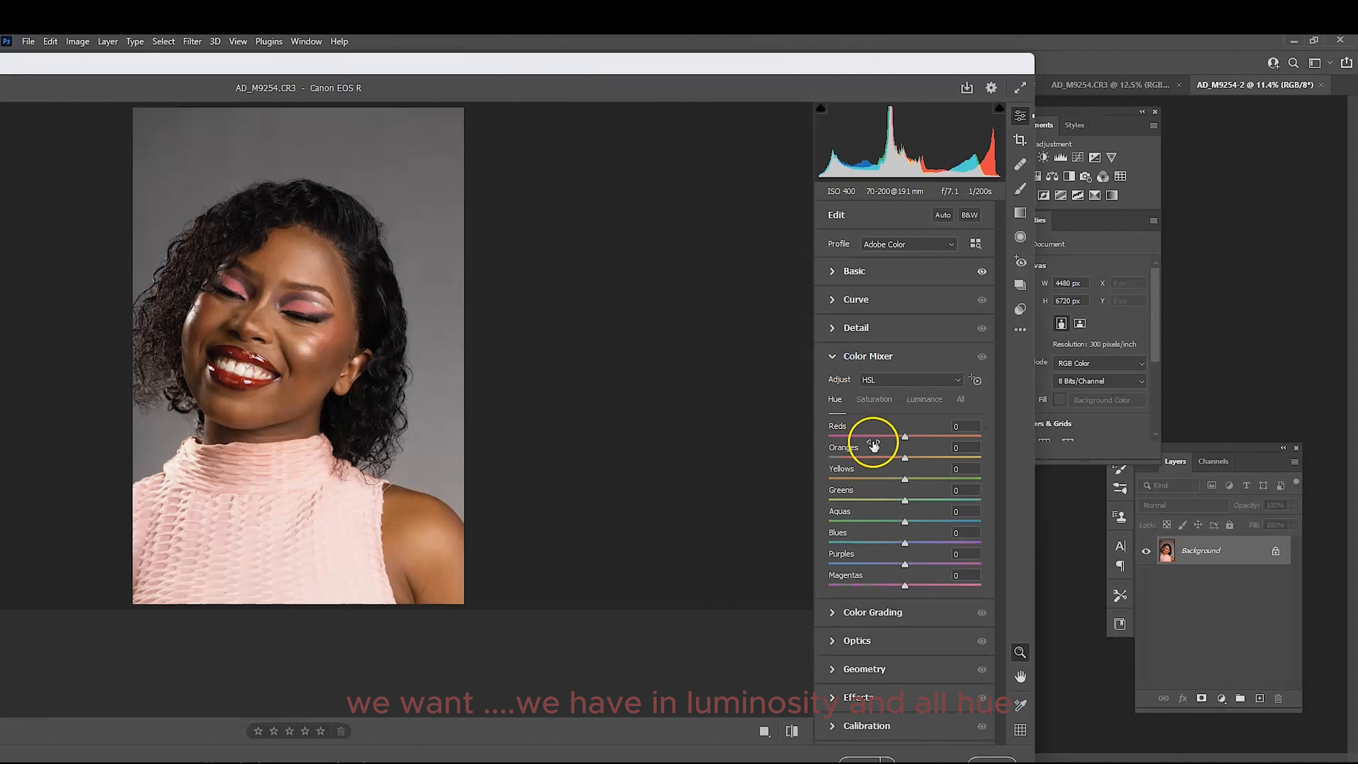
click(875, 401)
click(928, 401)
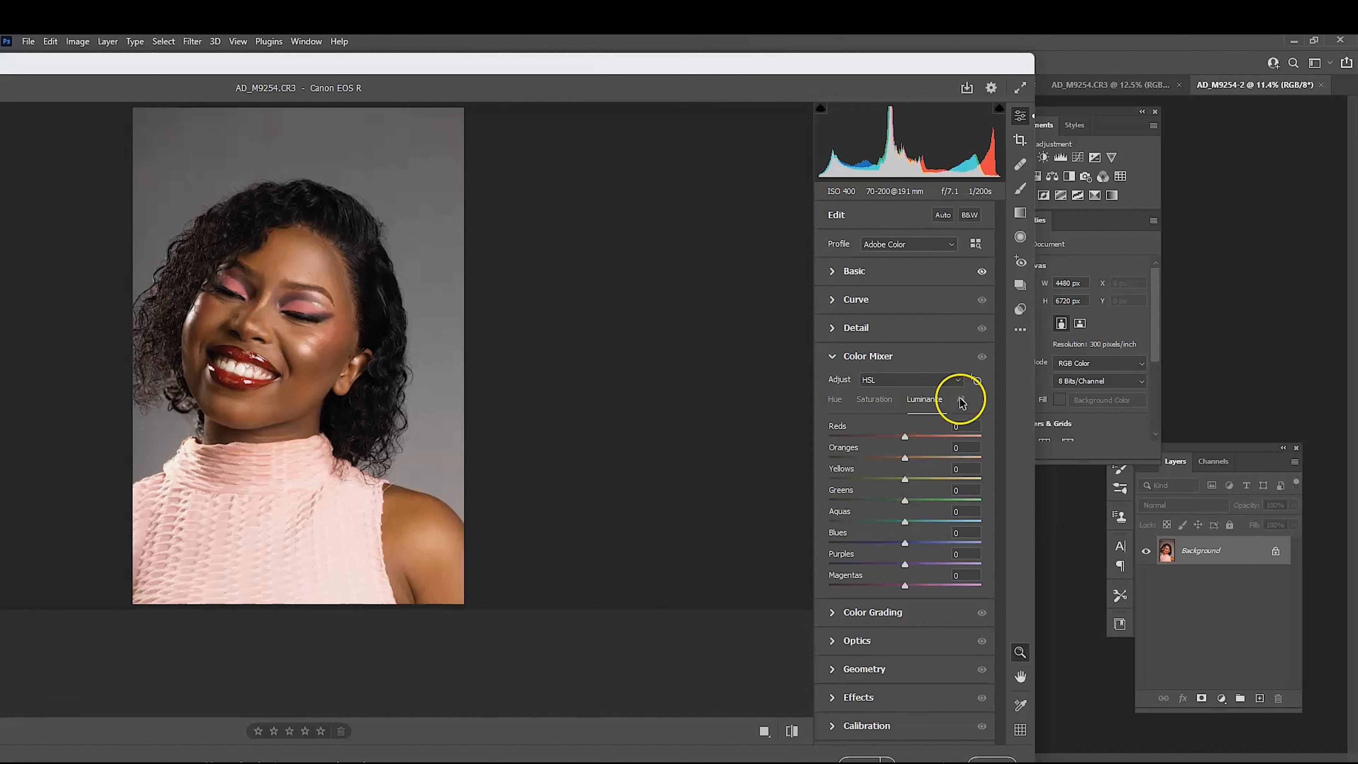
click(963, 400)
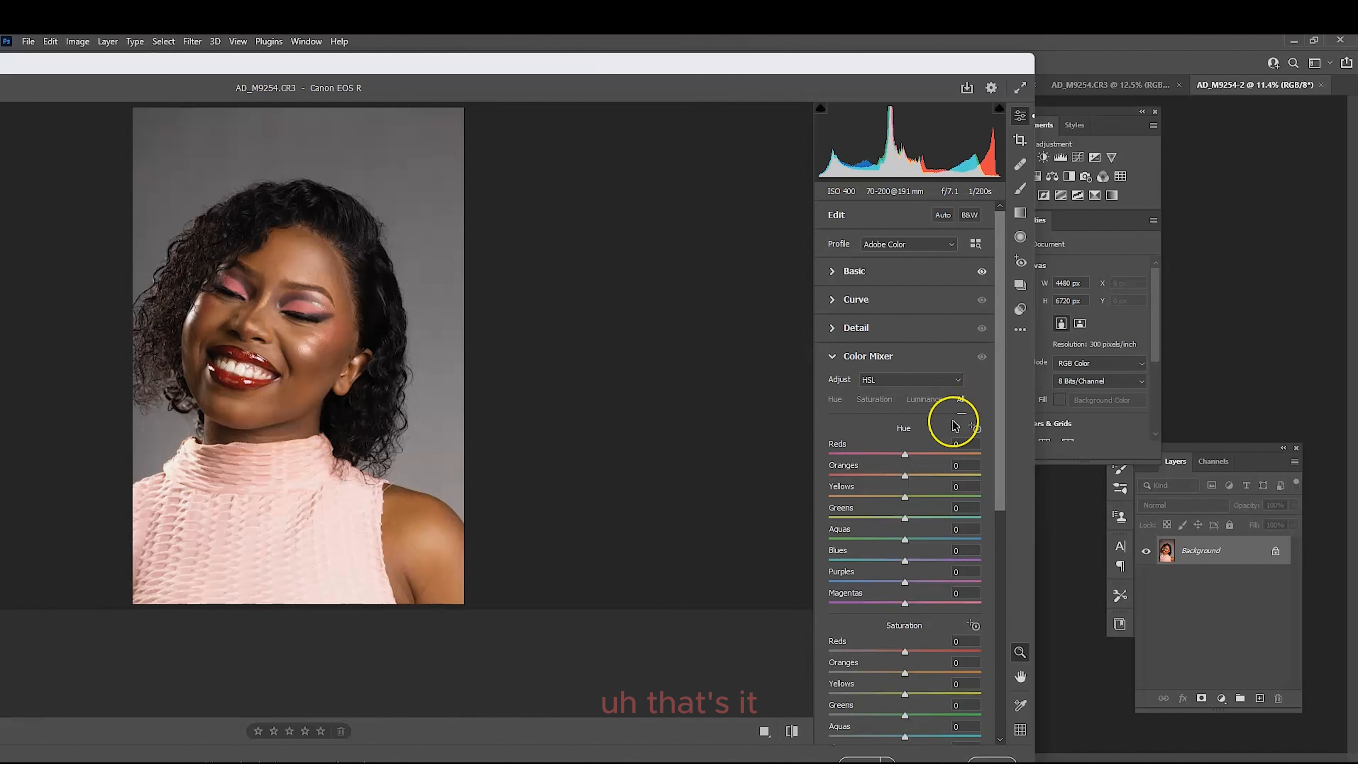
scroll(955, 428, down, 7)
scroll(955, 428, up, 3)
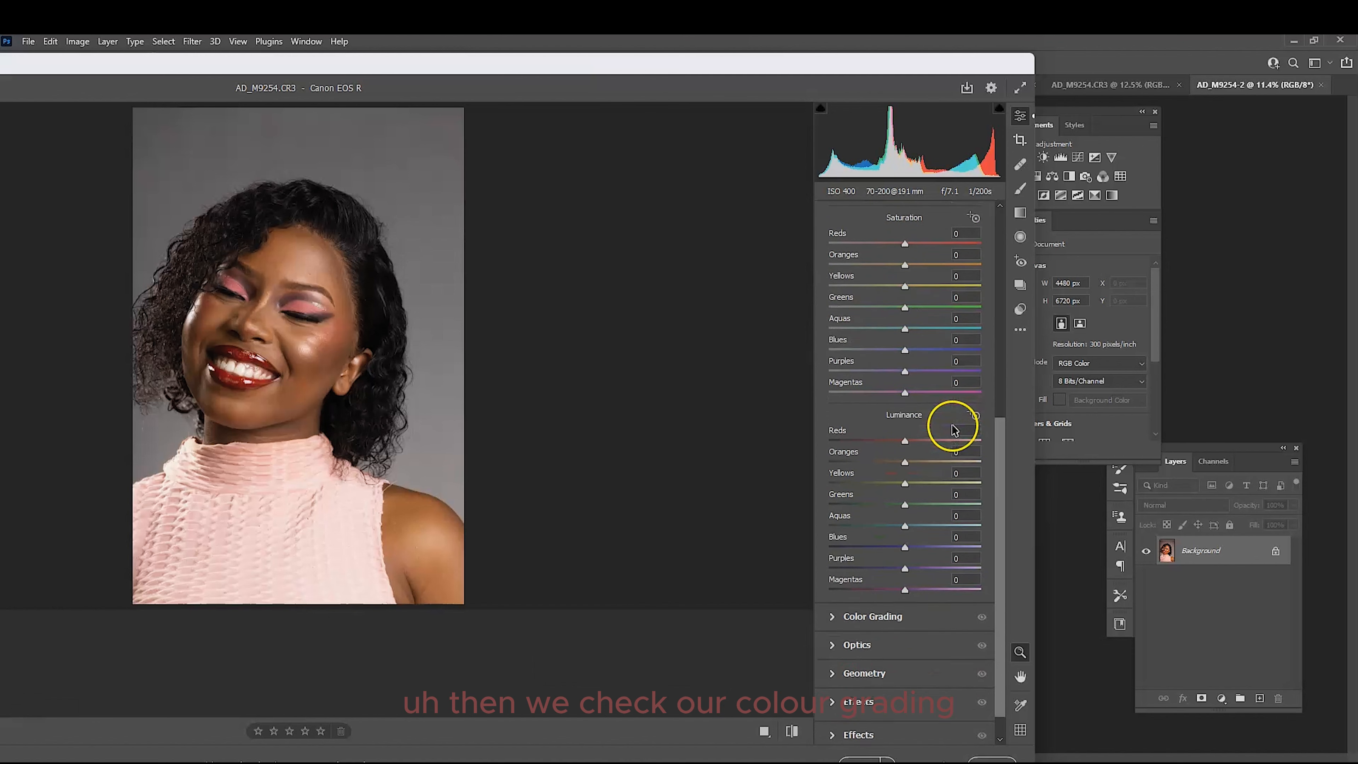
scroll(953, 424, up, 3)
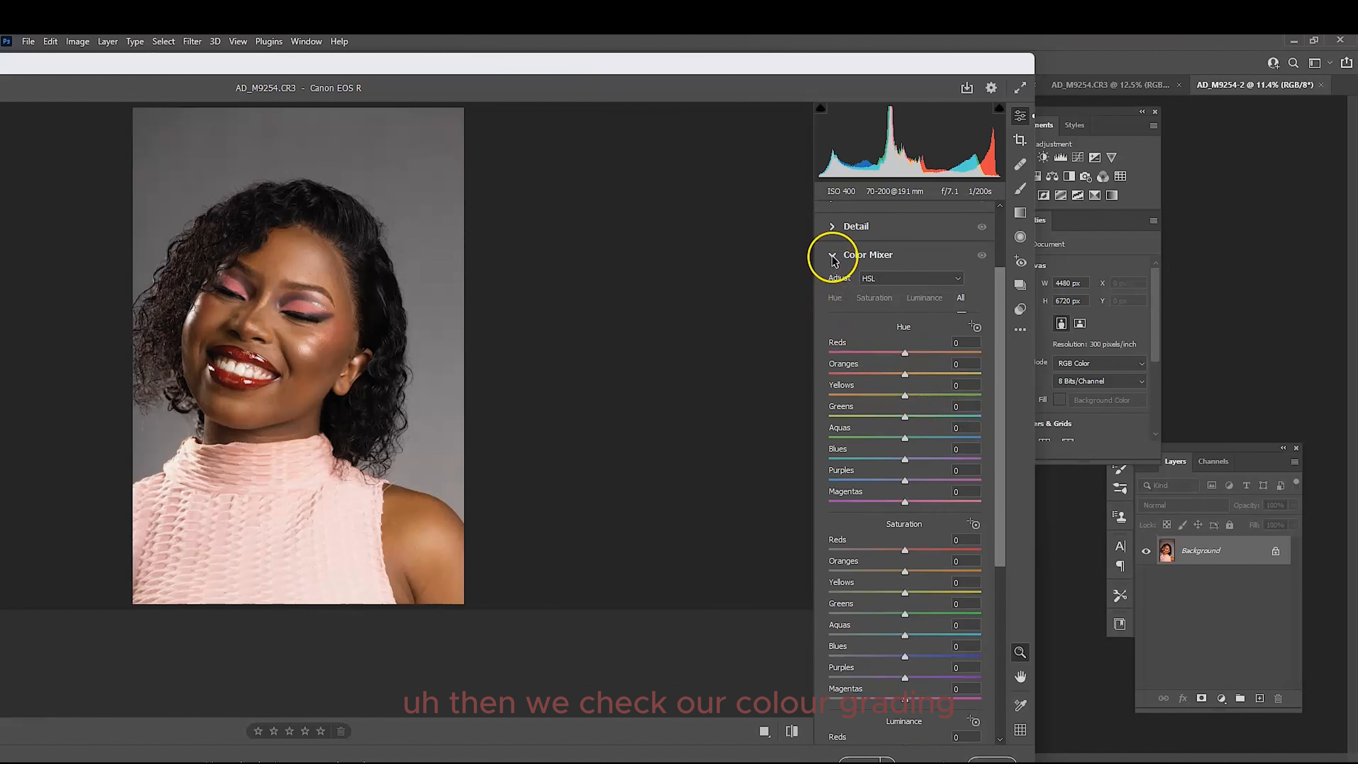
click(835, 297)
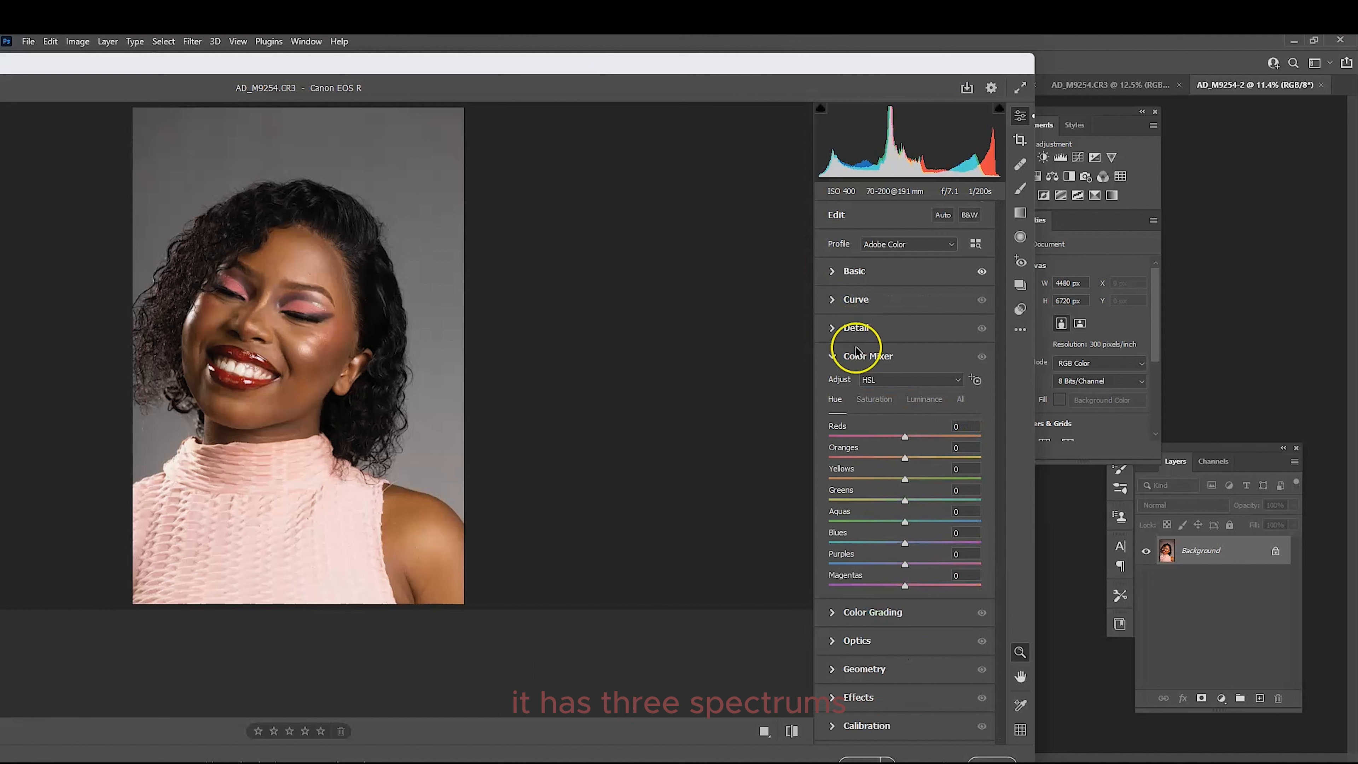
click(833, 356)
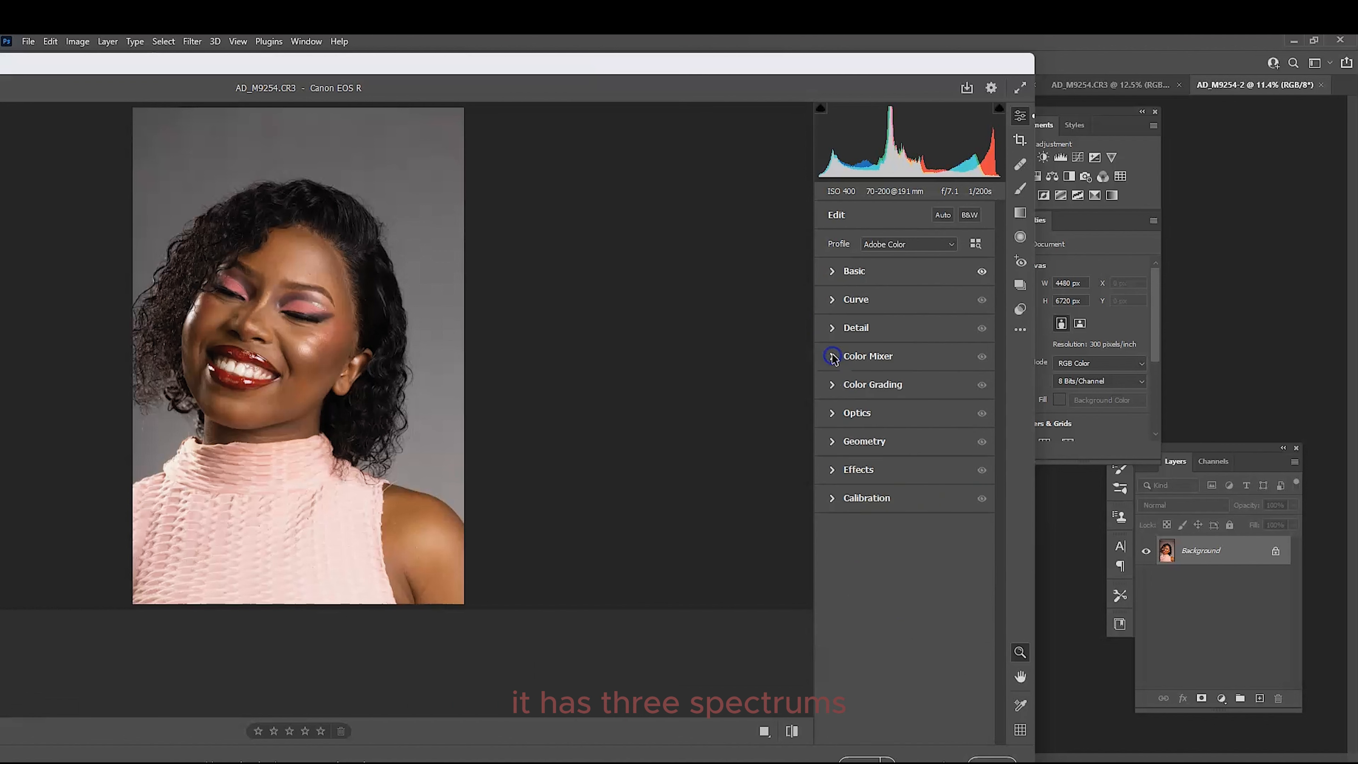
Examine the Color Grading wheels for midtones, shadows, highlights and global color, along with the Blending and Balance controls
click(833, 385)
scroll(847, 389, down, 2)
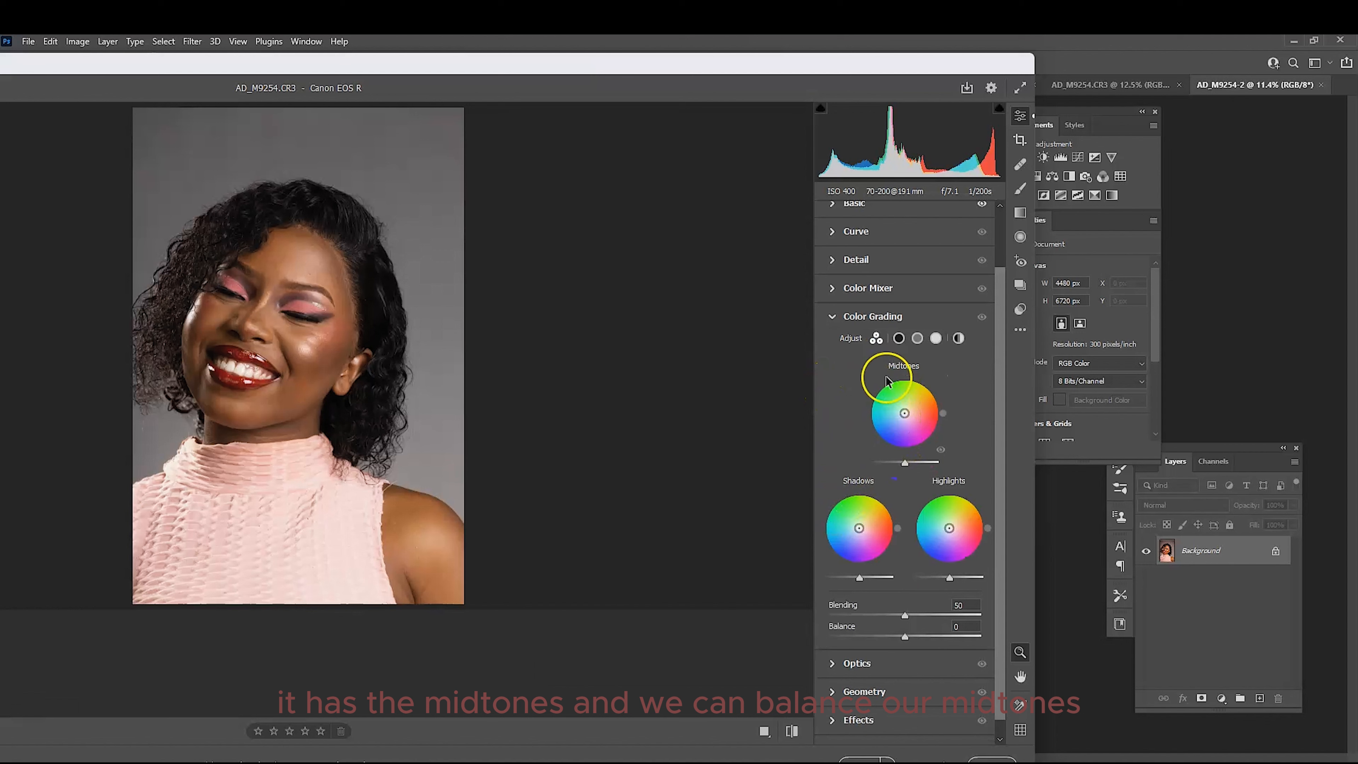
mouse_move(904, 413)
mouse_down()
mouse_move(913, 397)
mouse_move(906, 414)
mouse_up()
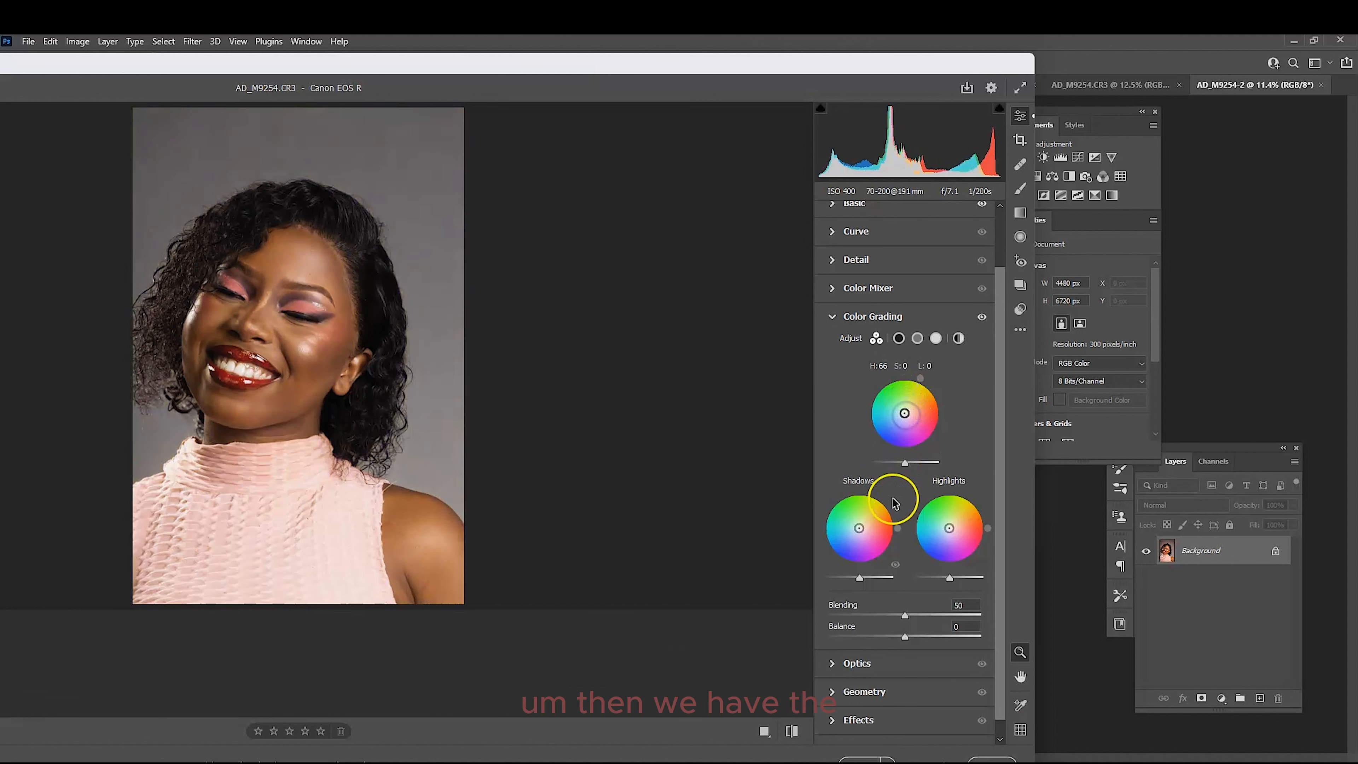
click(858, 480)
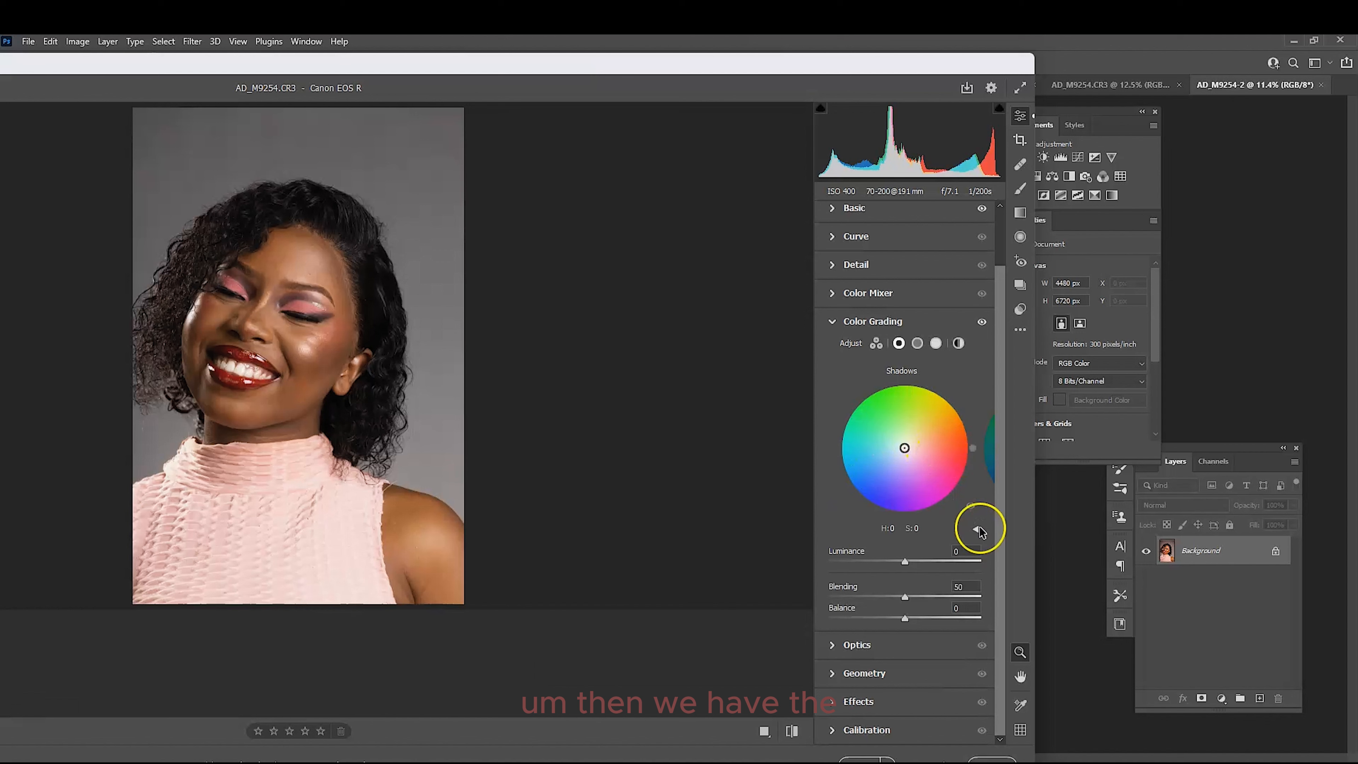
click(975, 530)
click(976, 531)
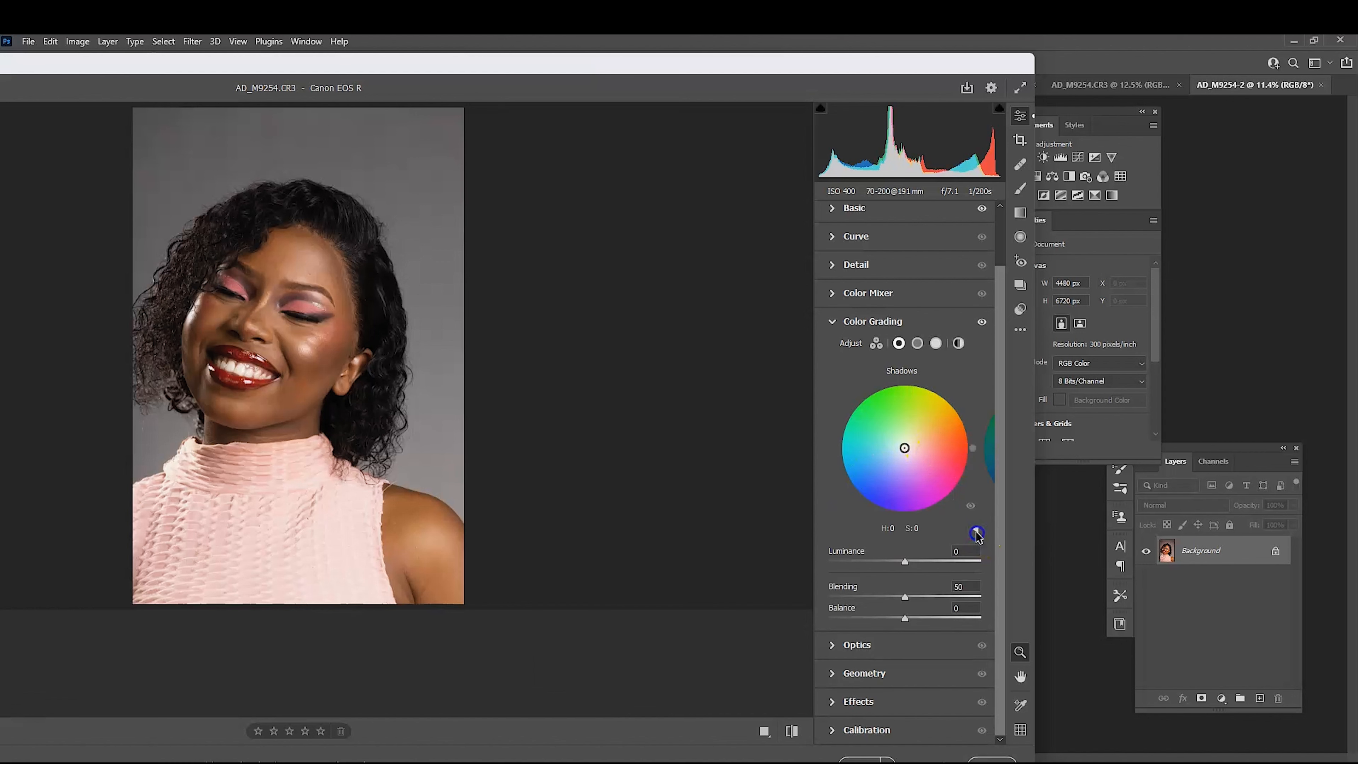
click(918, 343)
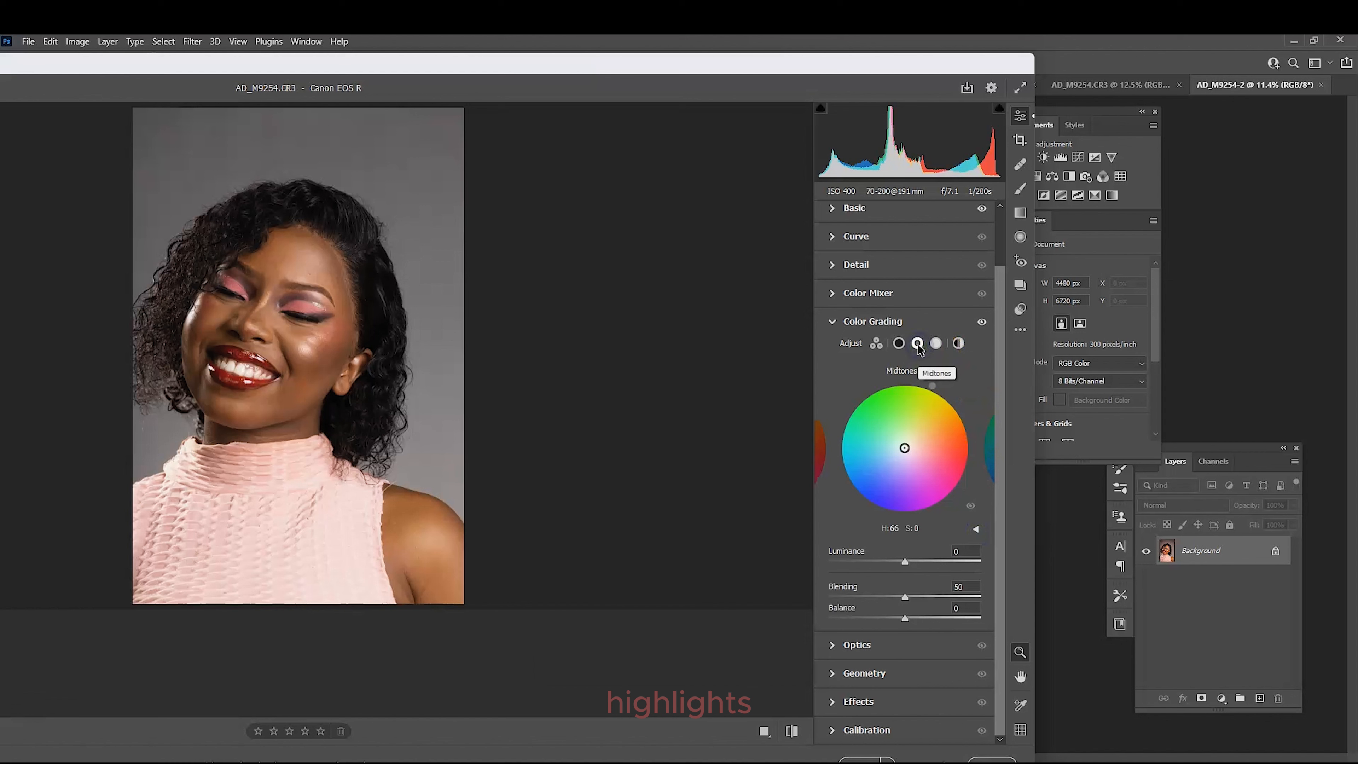
click(936, 343)
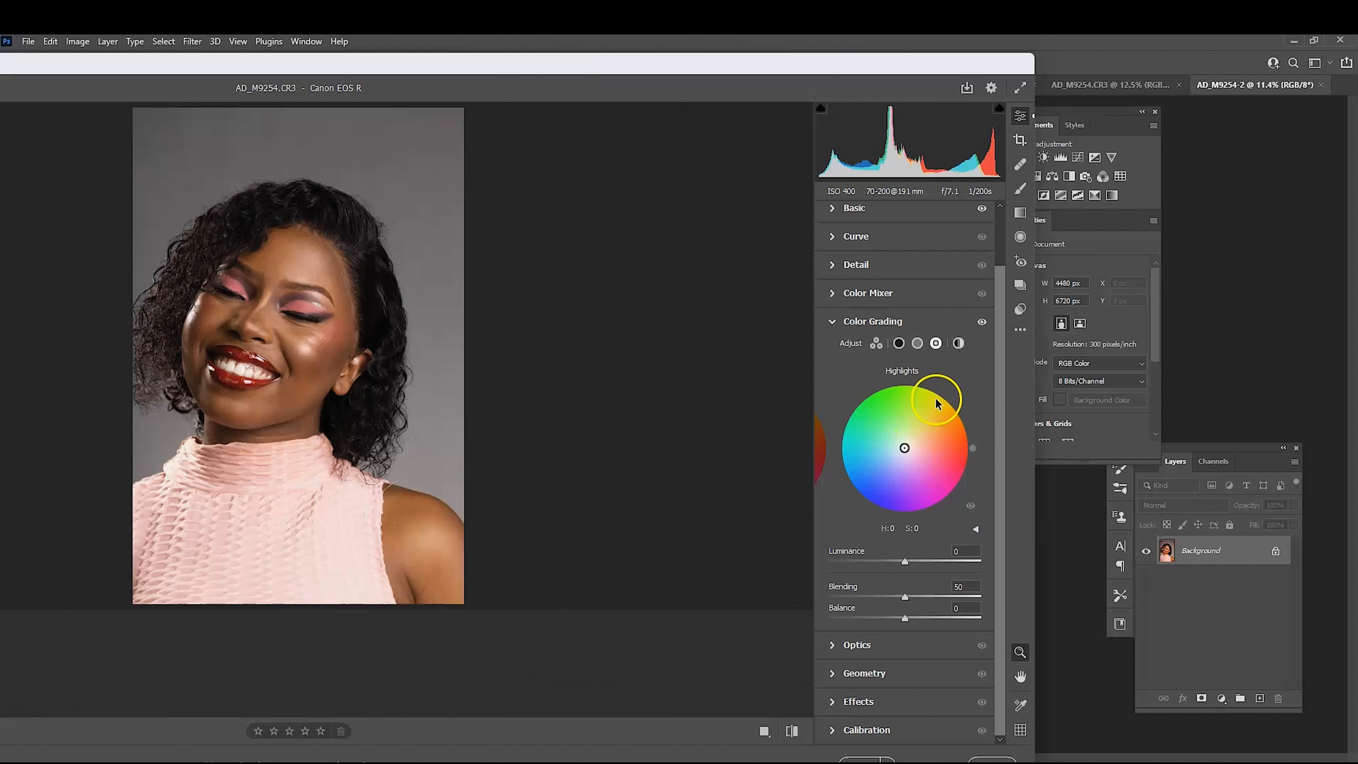
click(958, 343)
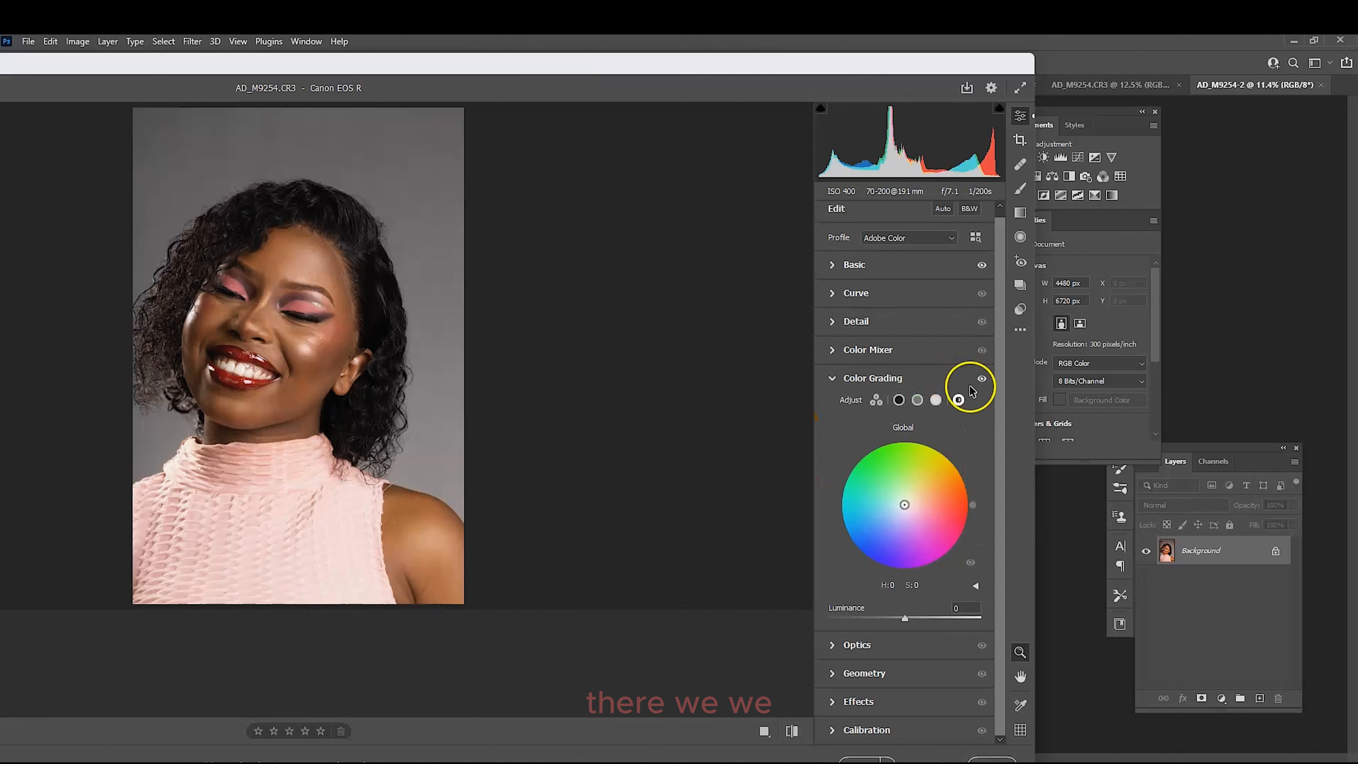
click(875, 400)
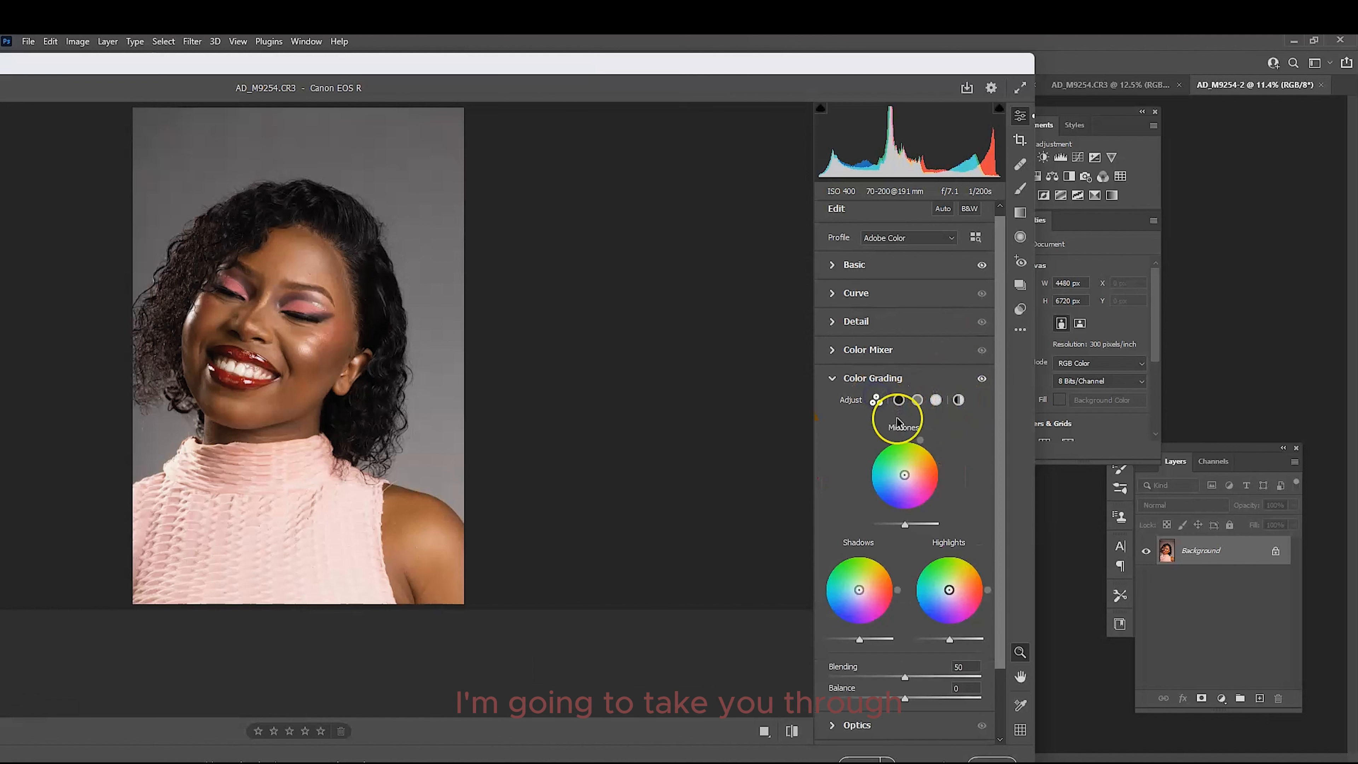
scroll(899, 423, down, 2)
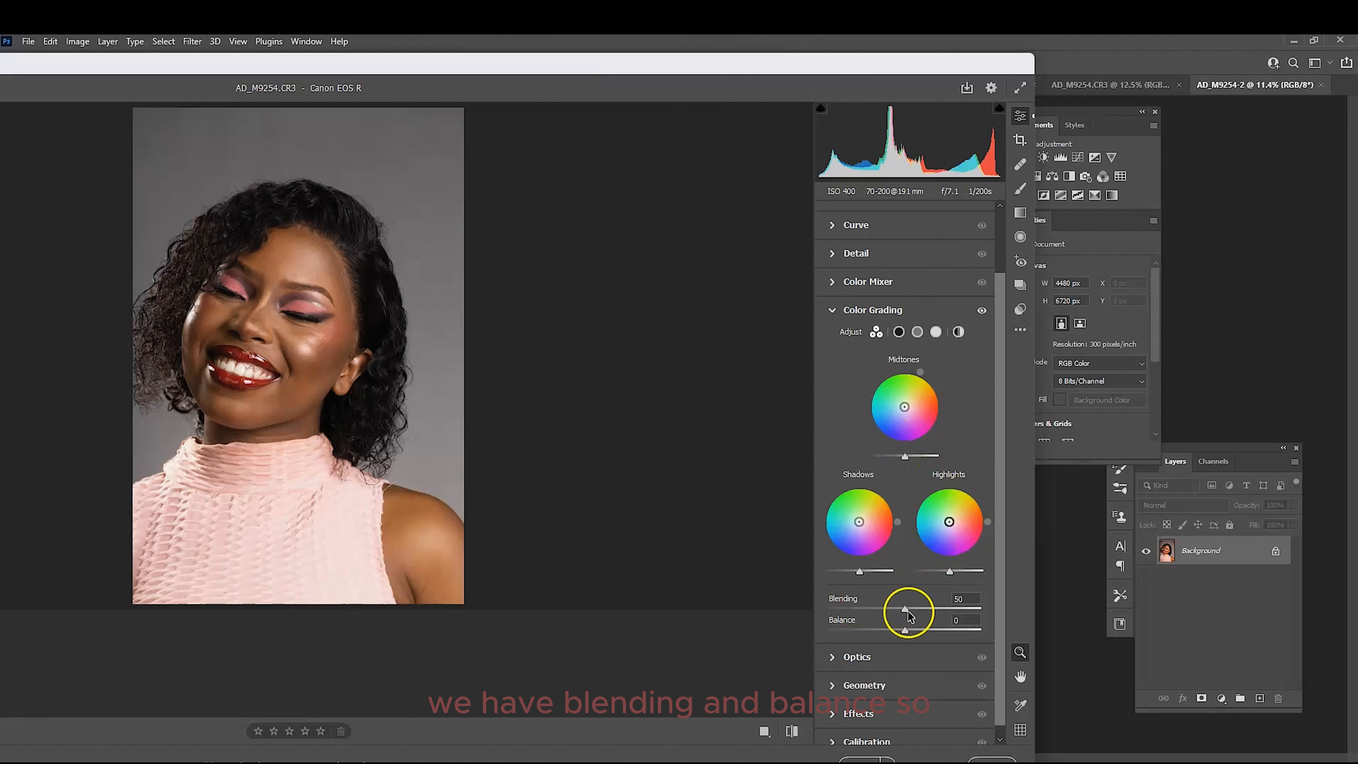
click(848, 601)
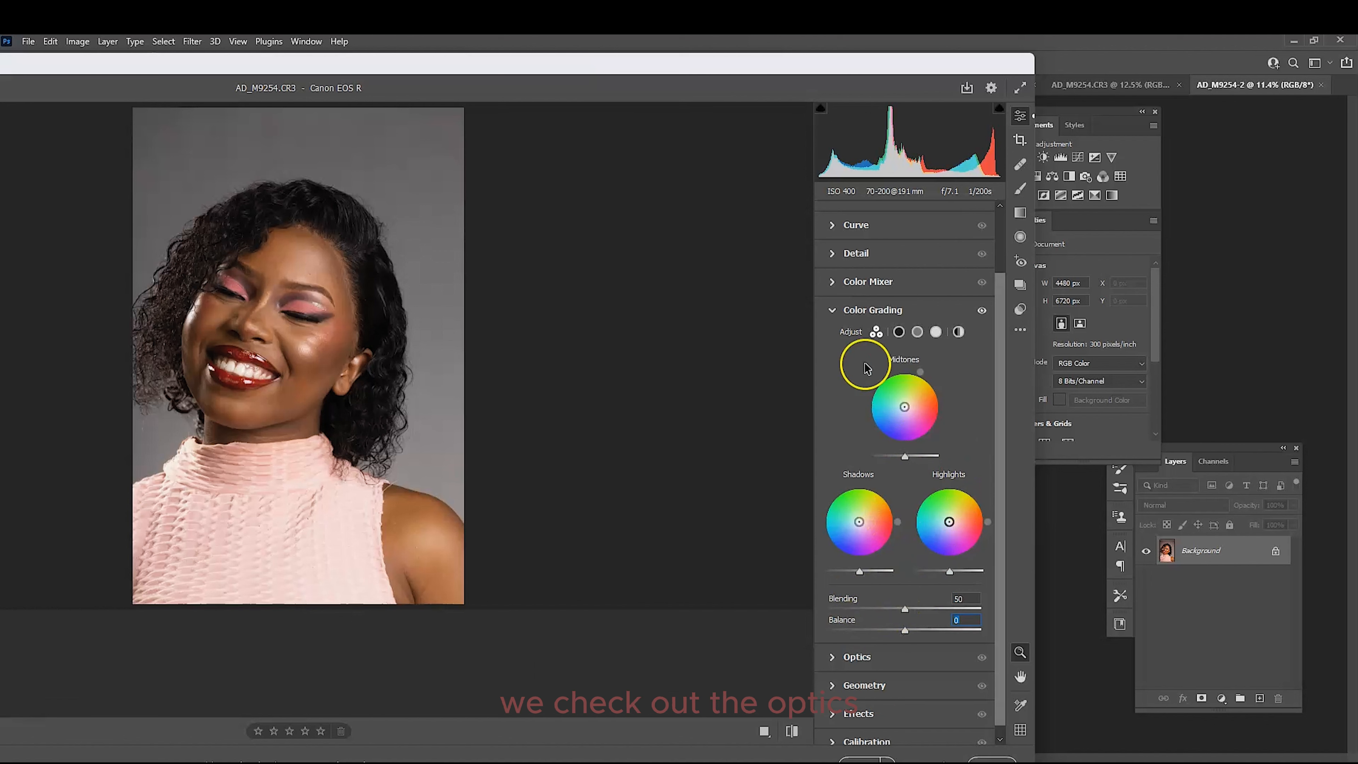
click(832, 315)
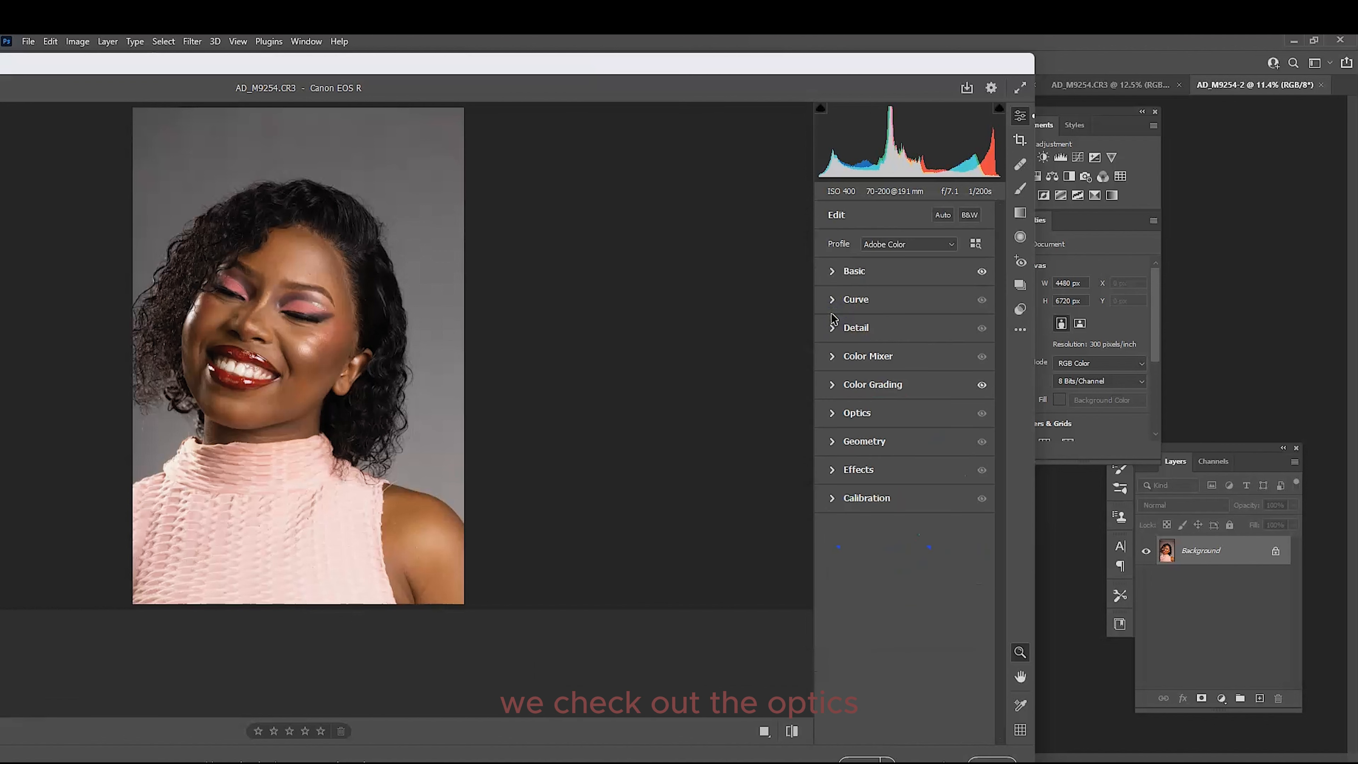
Try a manual lens Distortion of +10 in the Optics adjustments and reset it to 0
click(833, 415)
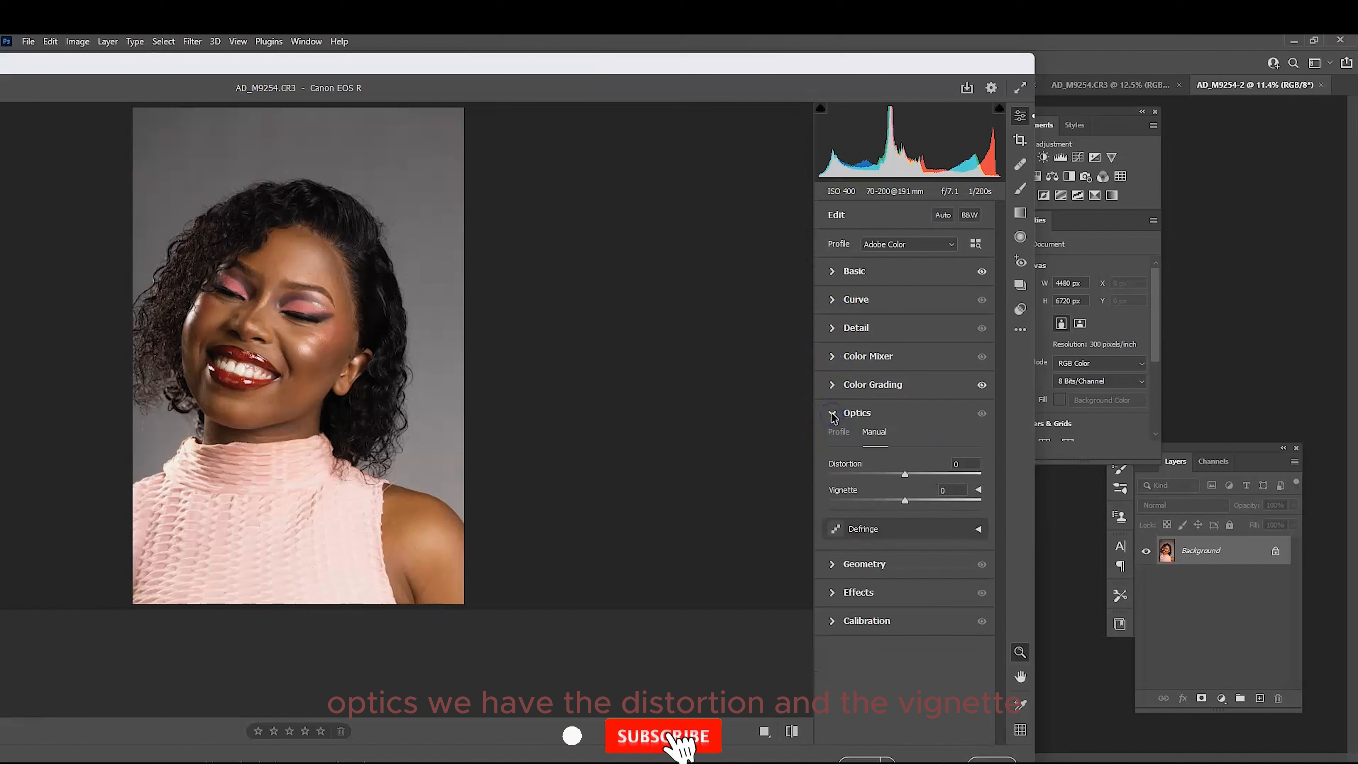
click(849, 474)
drag(861, 472, 914, 474)
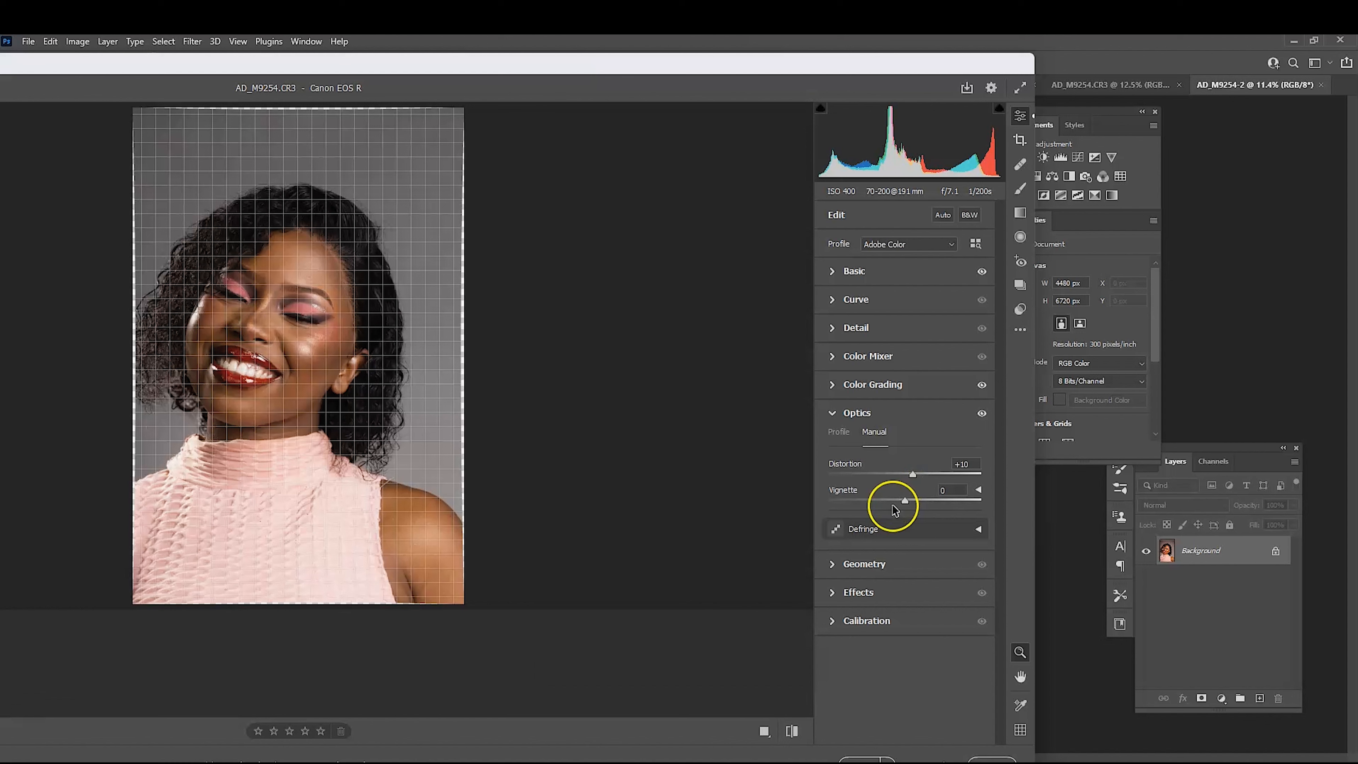
click(845, 494)
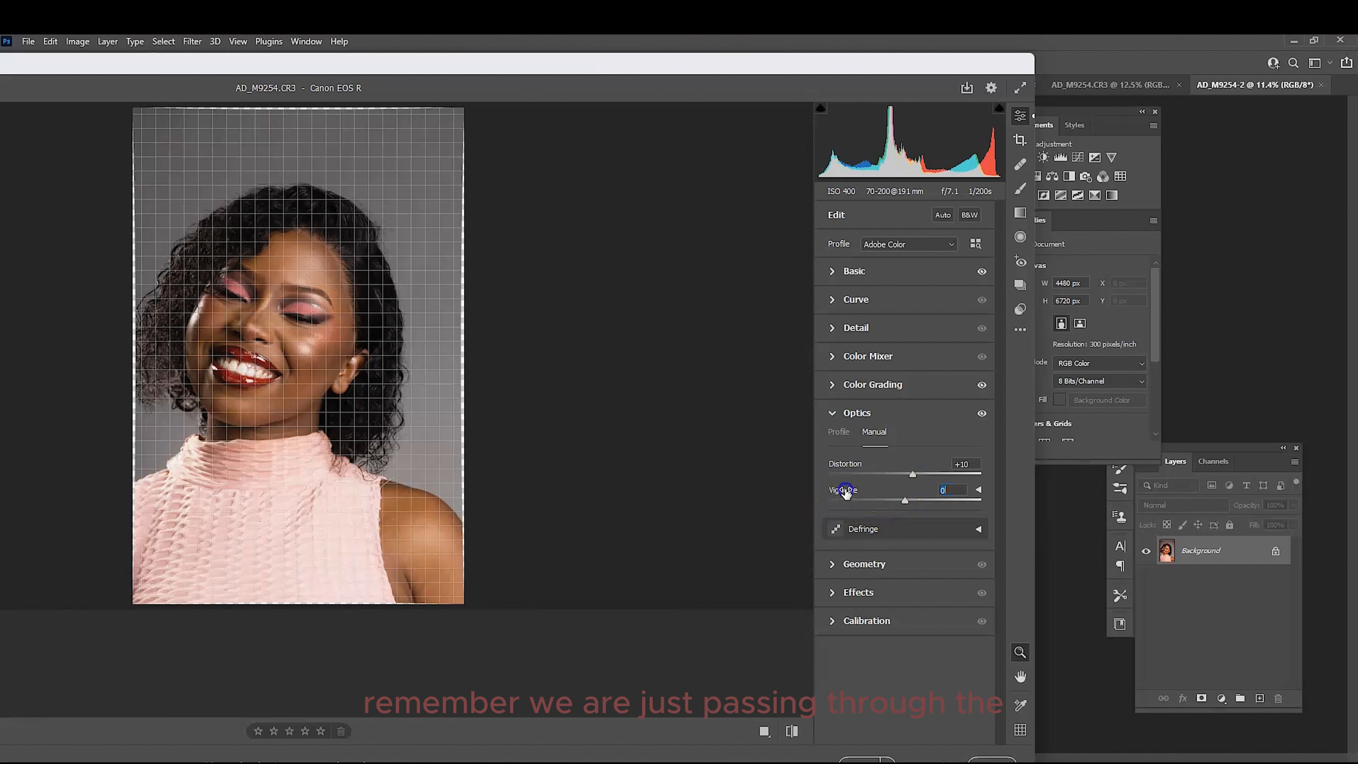
click(909, 475)
drag(911, 479, 903, 477)
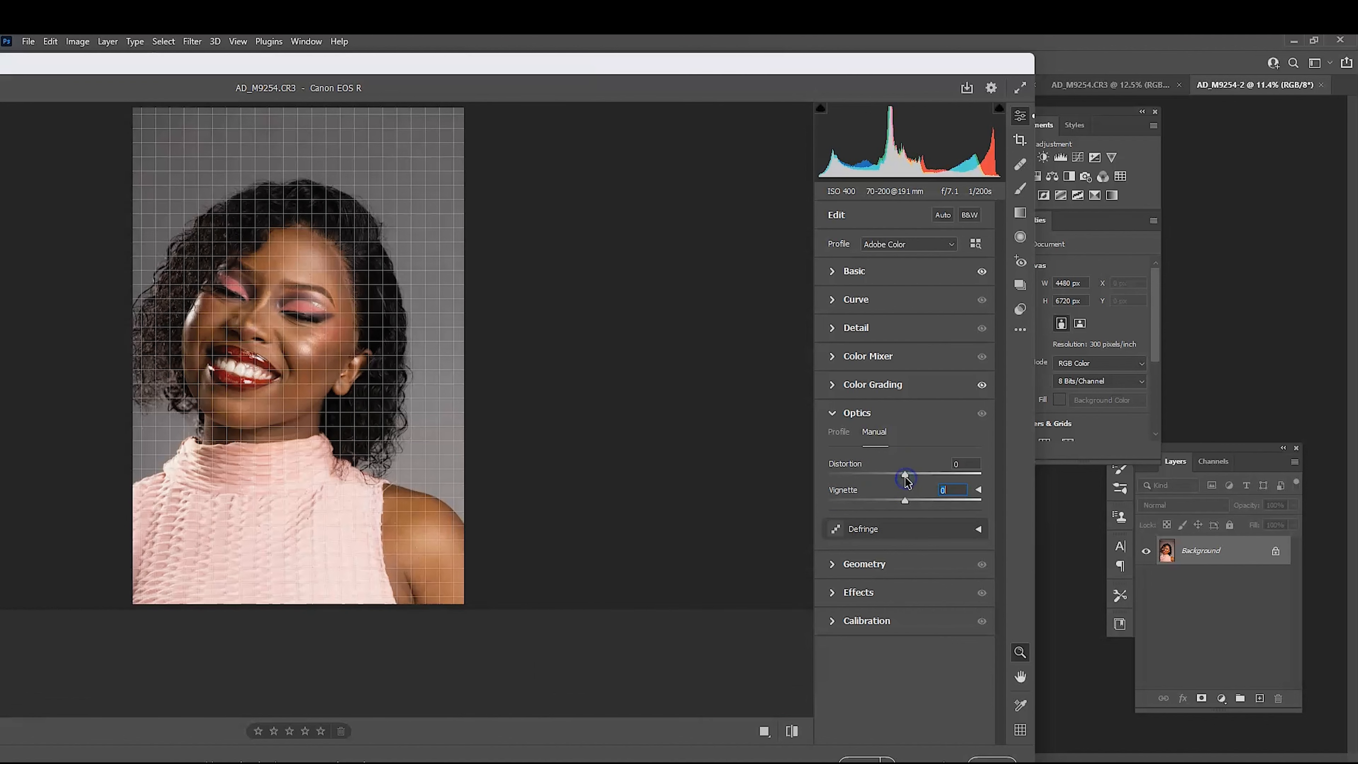
click(743, 487)
click(590, 484)
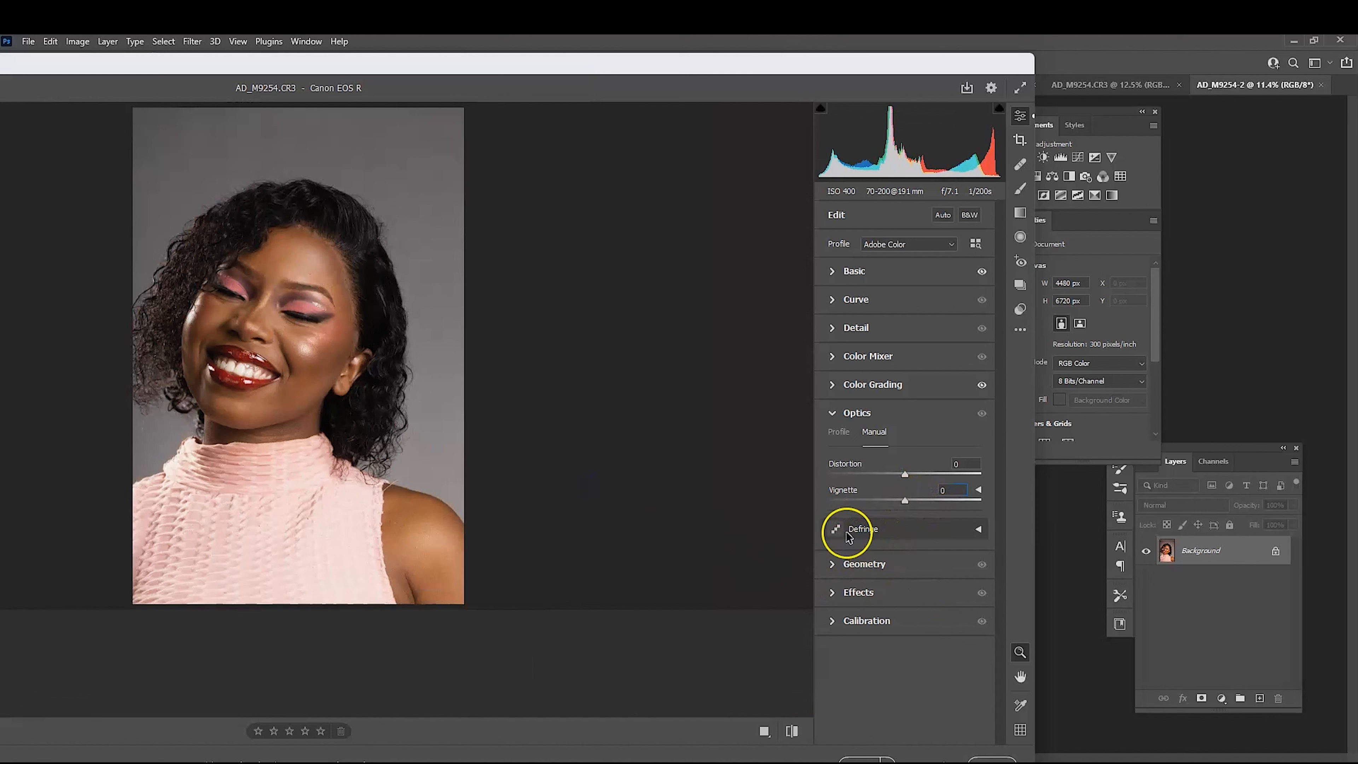
Examine the Defringe options for purple and green fringing in the Optics adjustments
click(864, 531)
scroll(888, 551, down, 1)
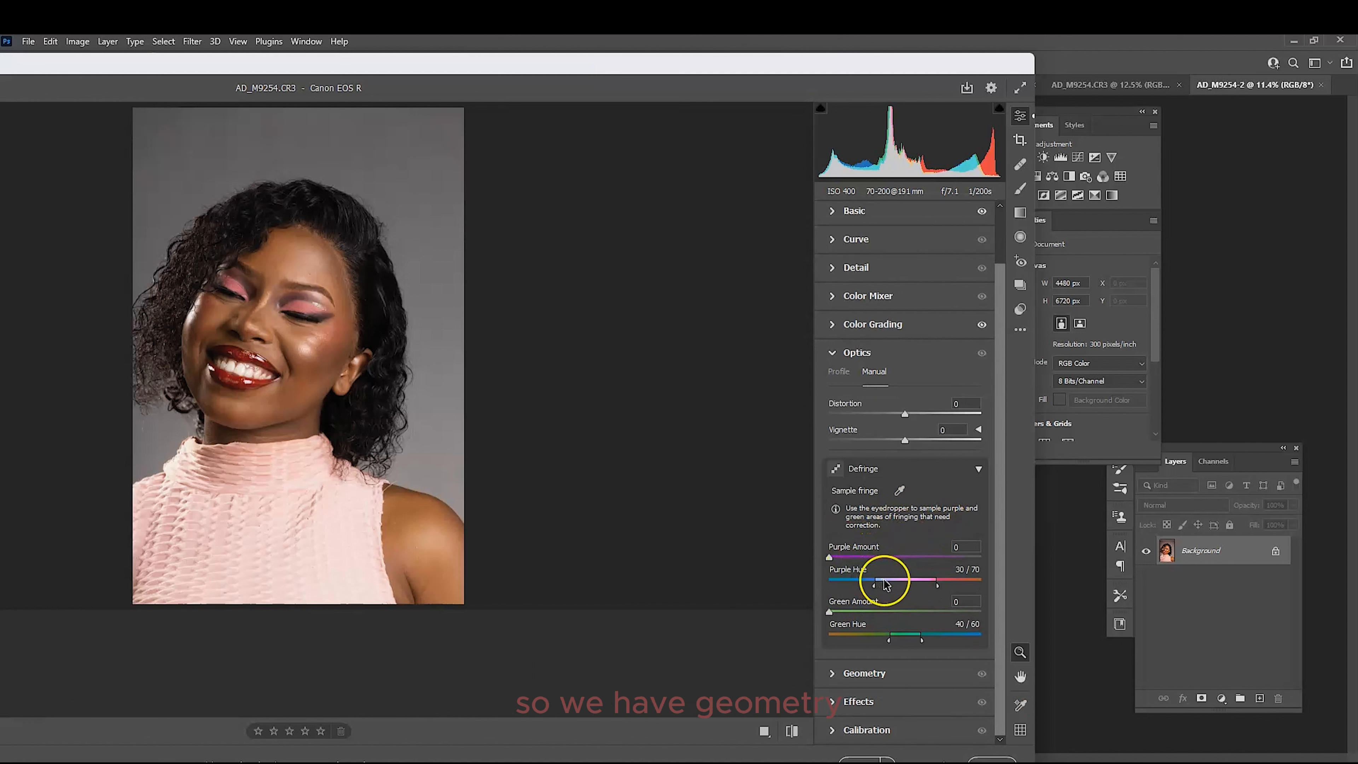
click(834, 469)
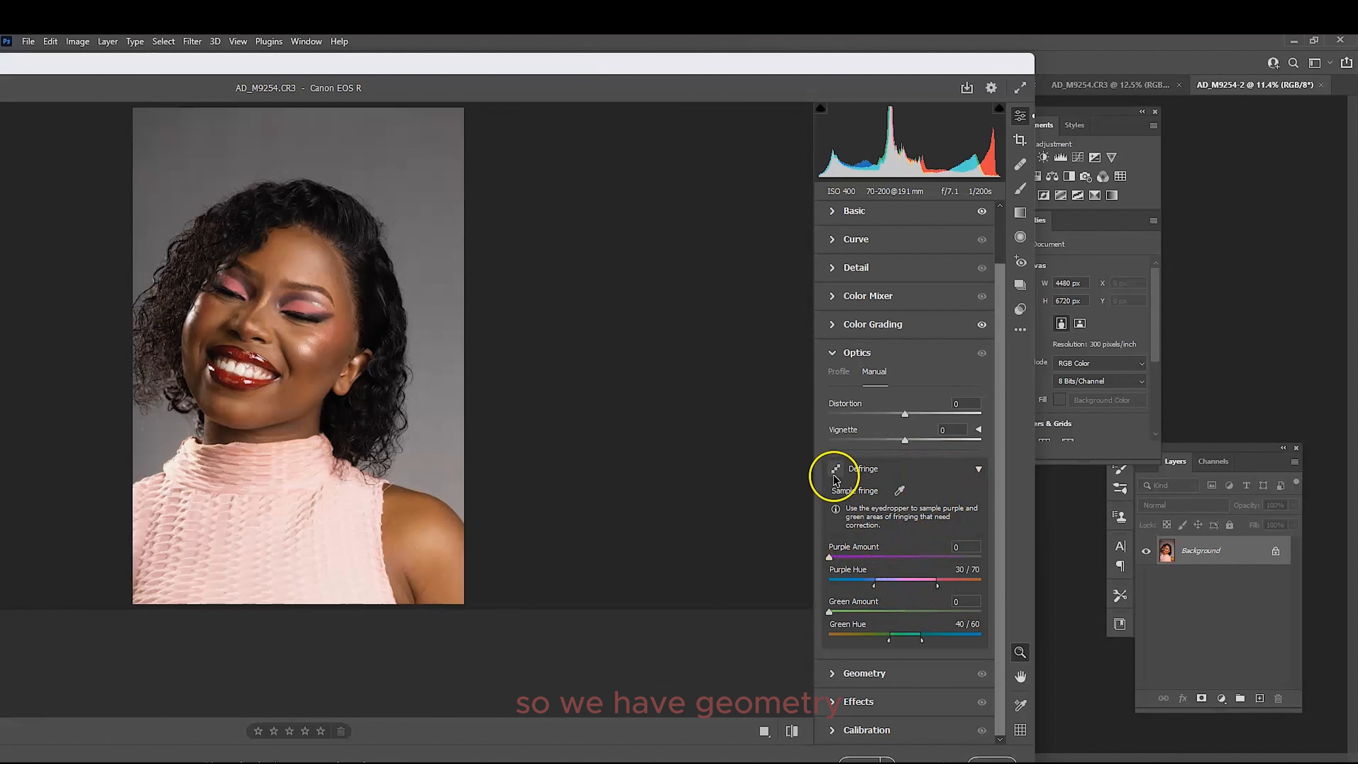
Try Constrain crop and the Upright correction modes in the Geometry adjustments, and switch Upright back off
click(837, 558)
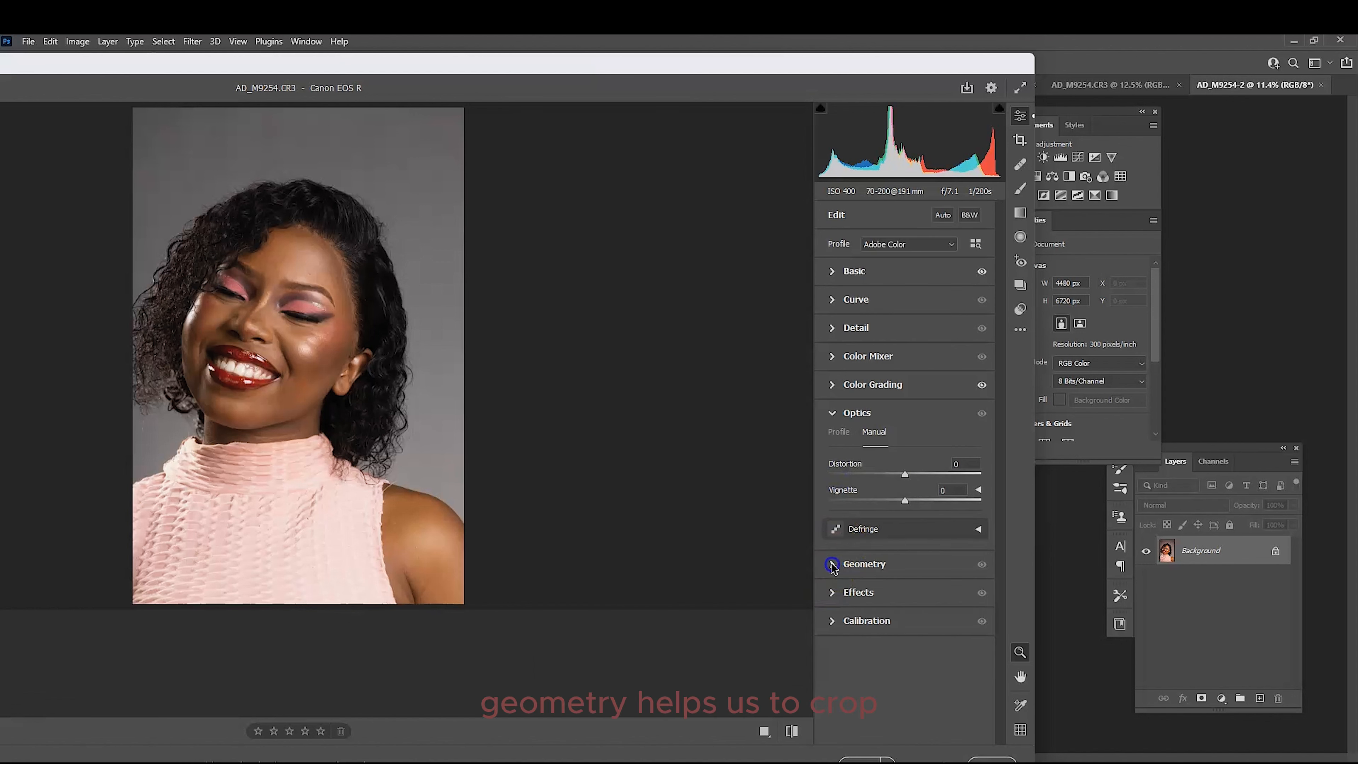
click(835, 501)
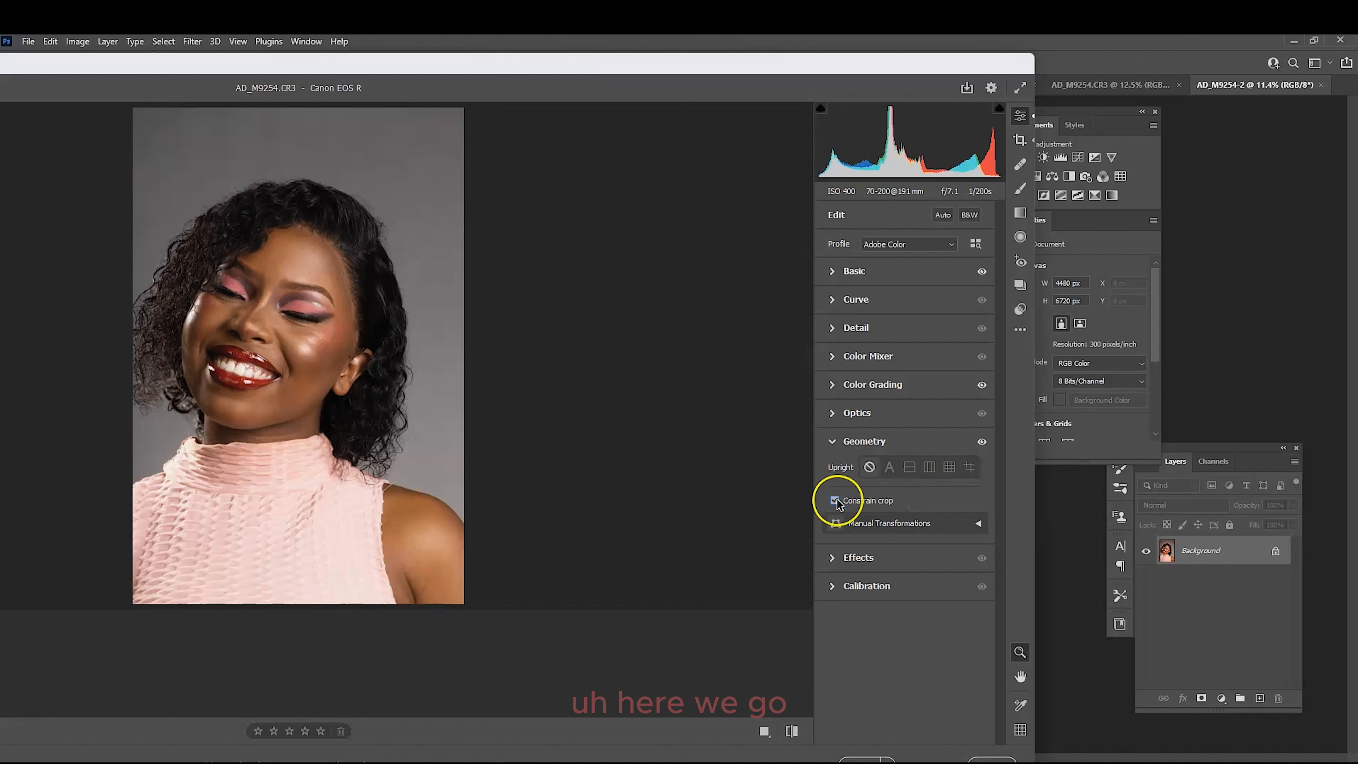
click(894, 471)
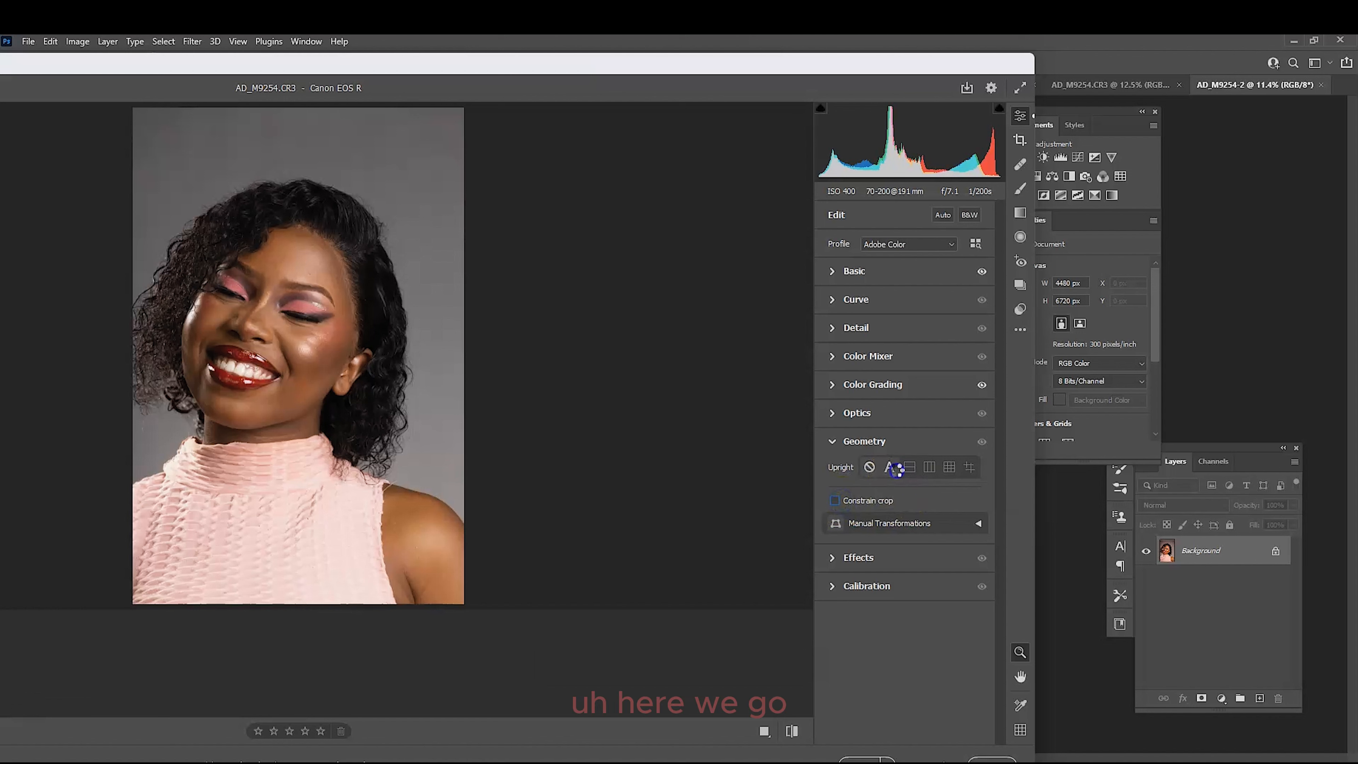
click(915, 471)
click(931, 472)
click(951, 473)
click(969, 468)
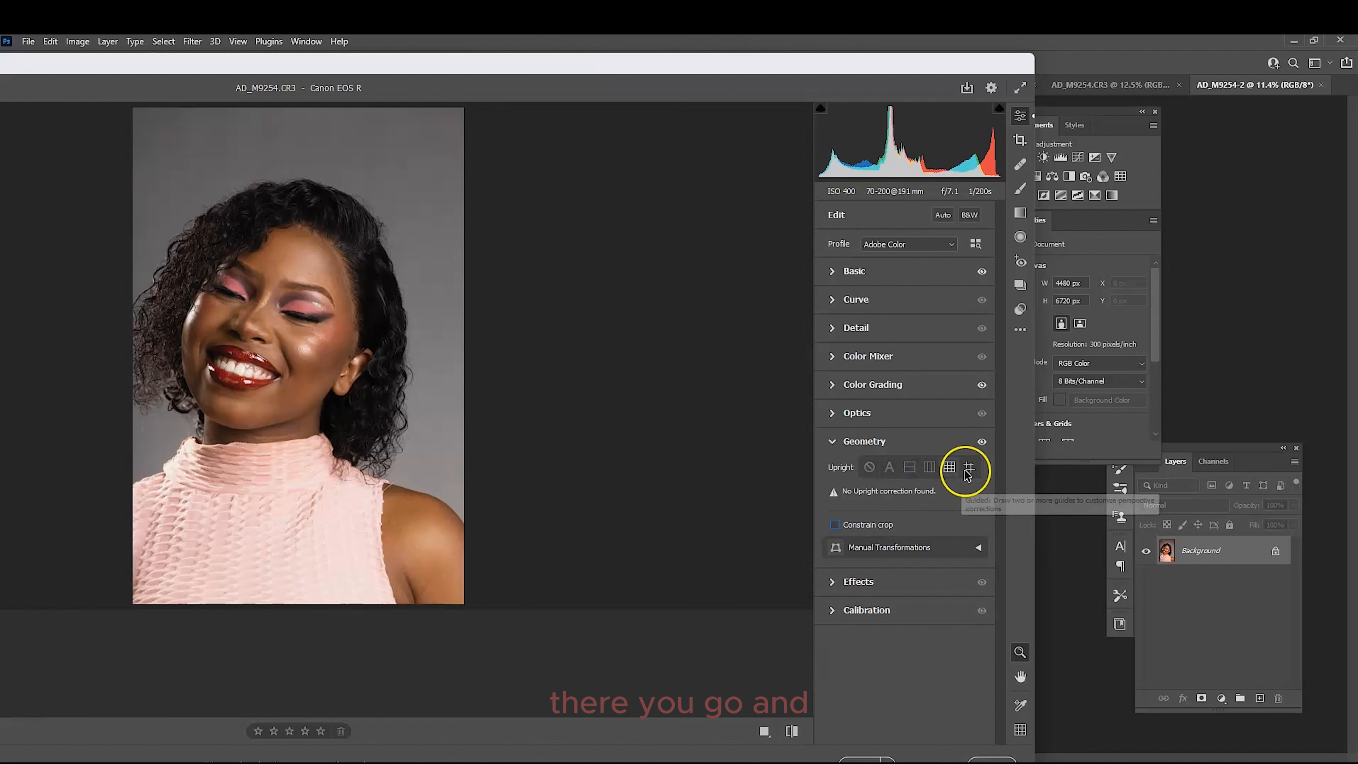
click(844, 470)
click(870, 468)
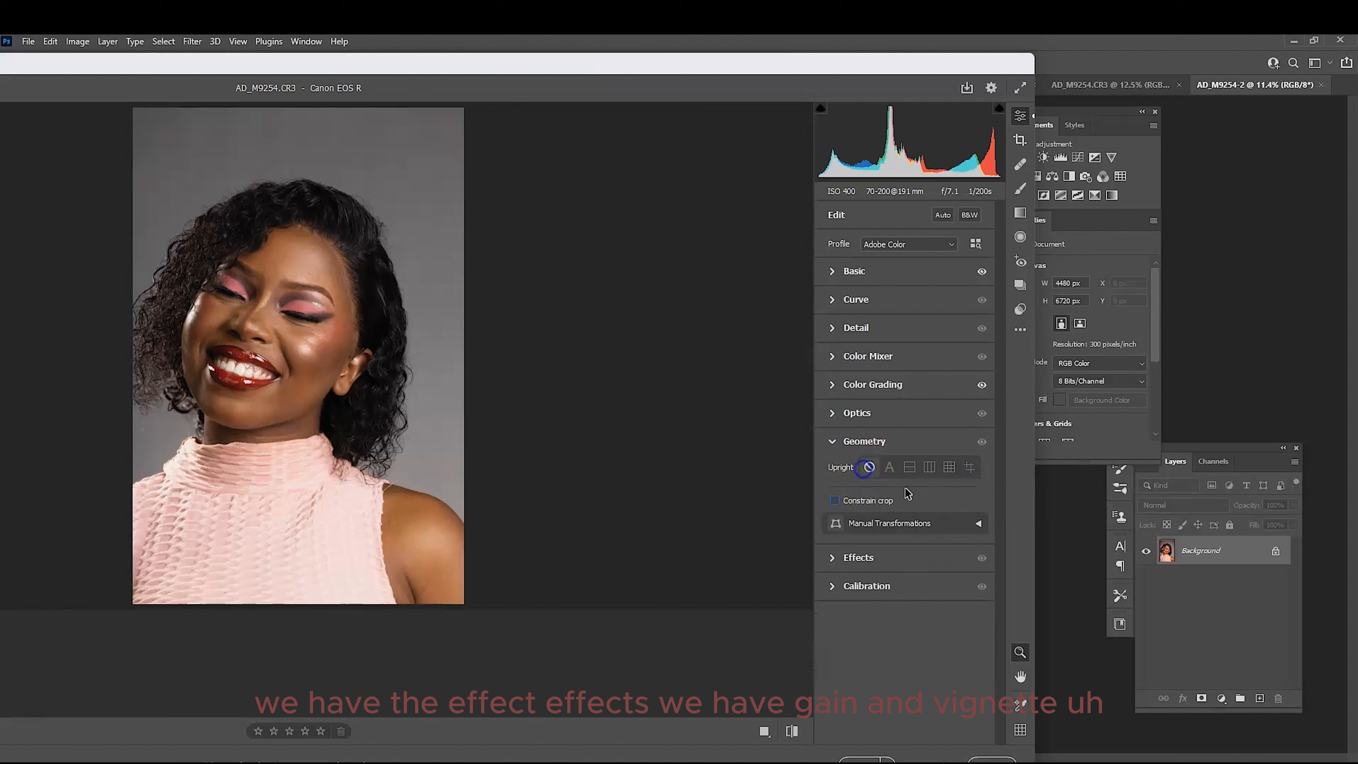
Review the Grain and Vignetting effects and the Calibration settings for shadows and the red, green and blue primaries
click(858, 558)
click(839, 504)
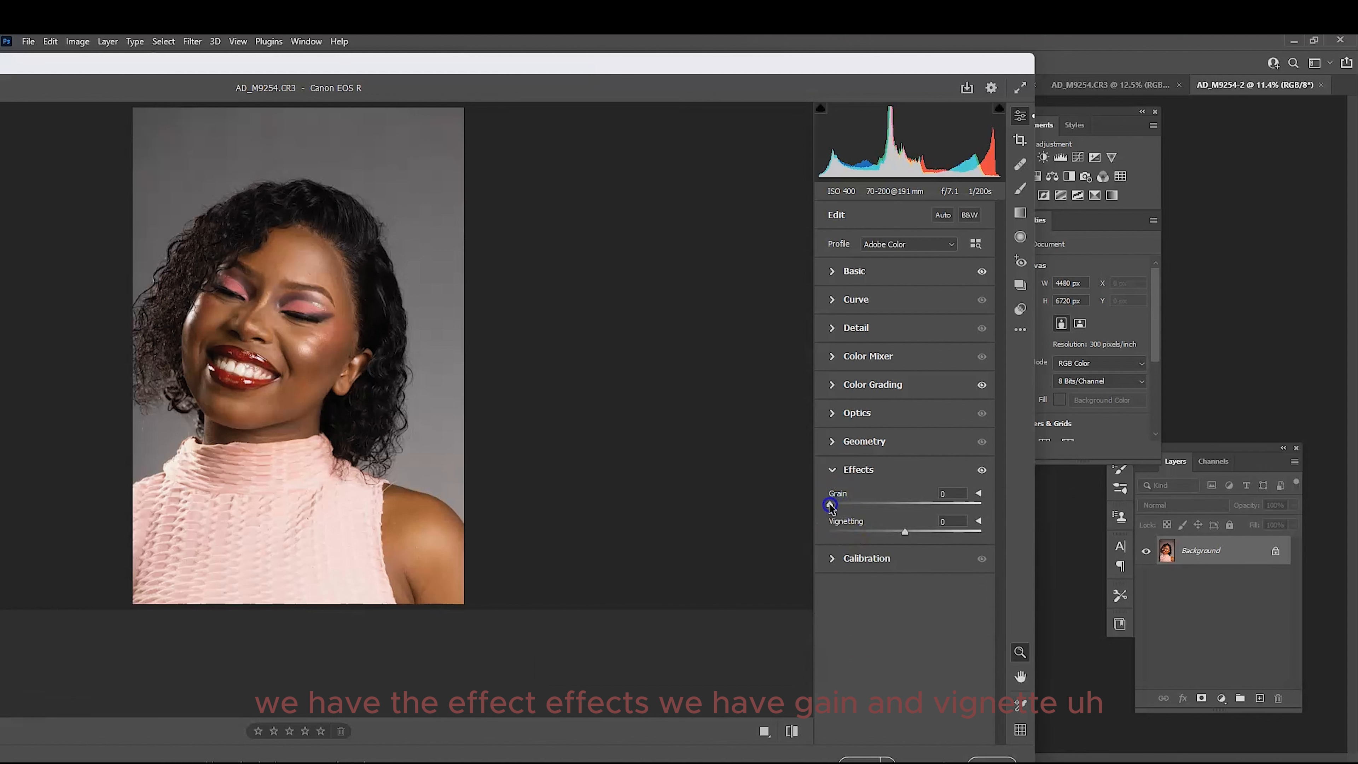
click(845, 523)
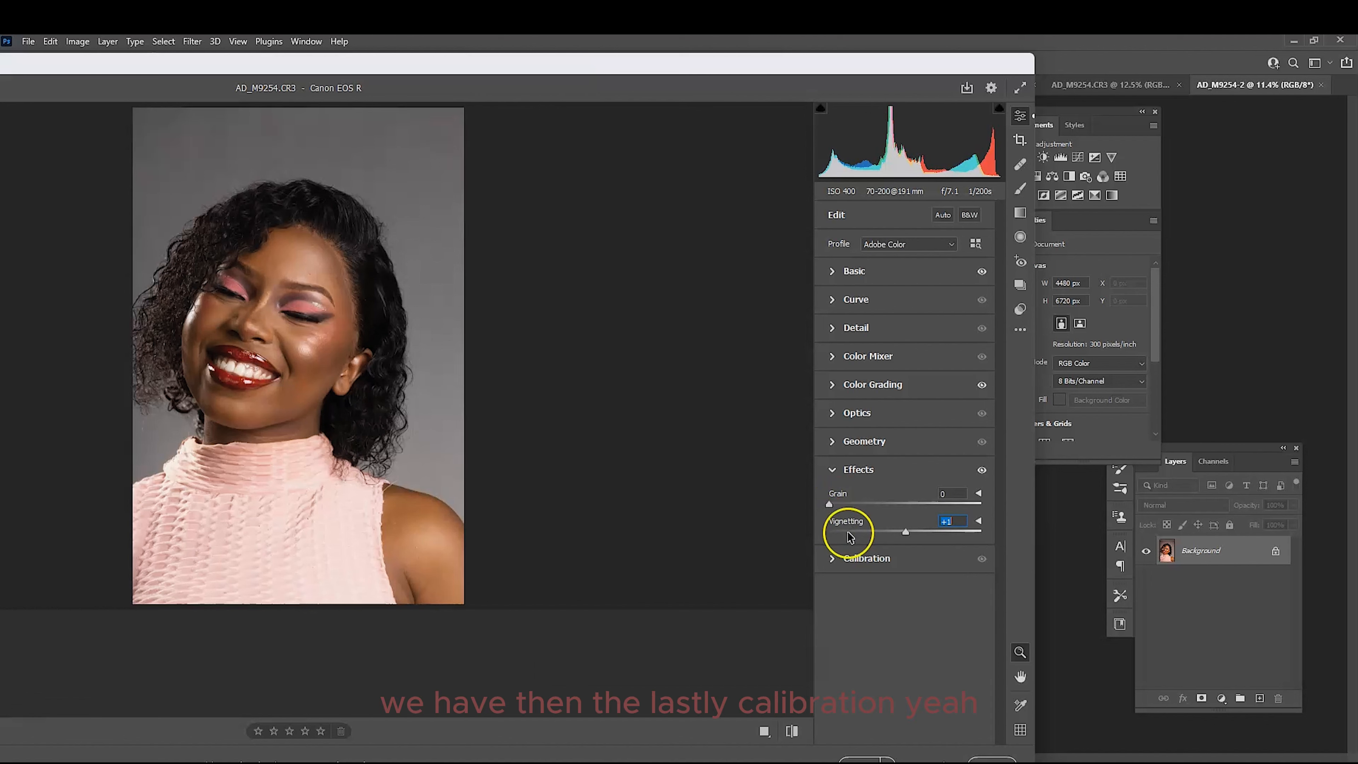
click(845, 566)
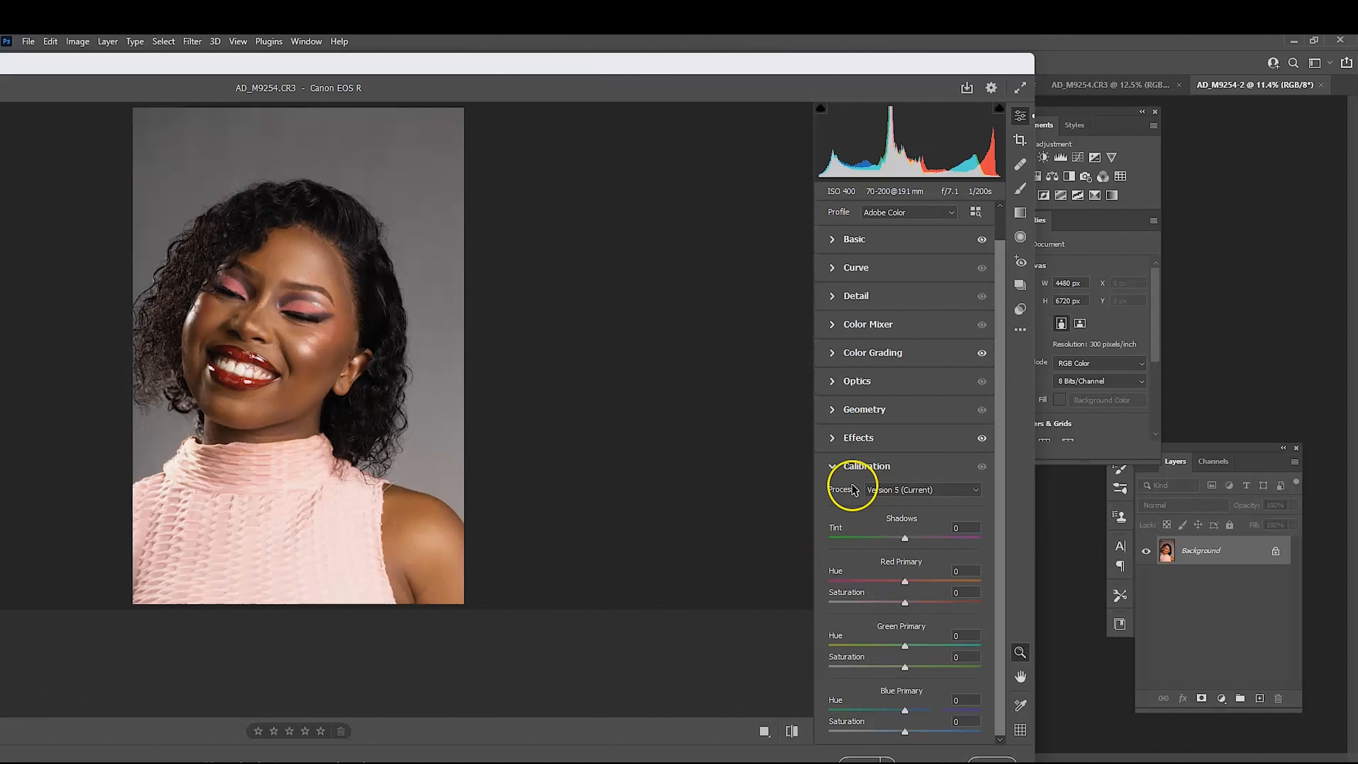
click(871, 470)
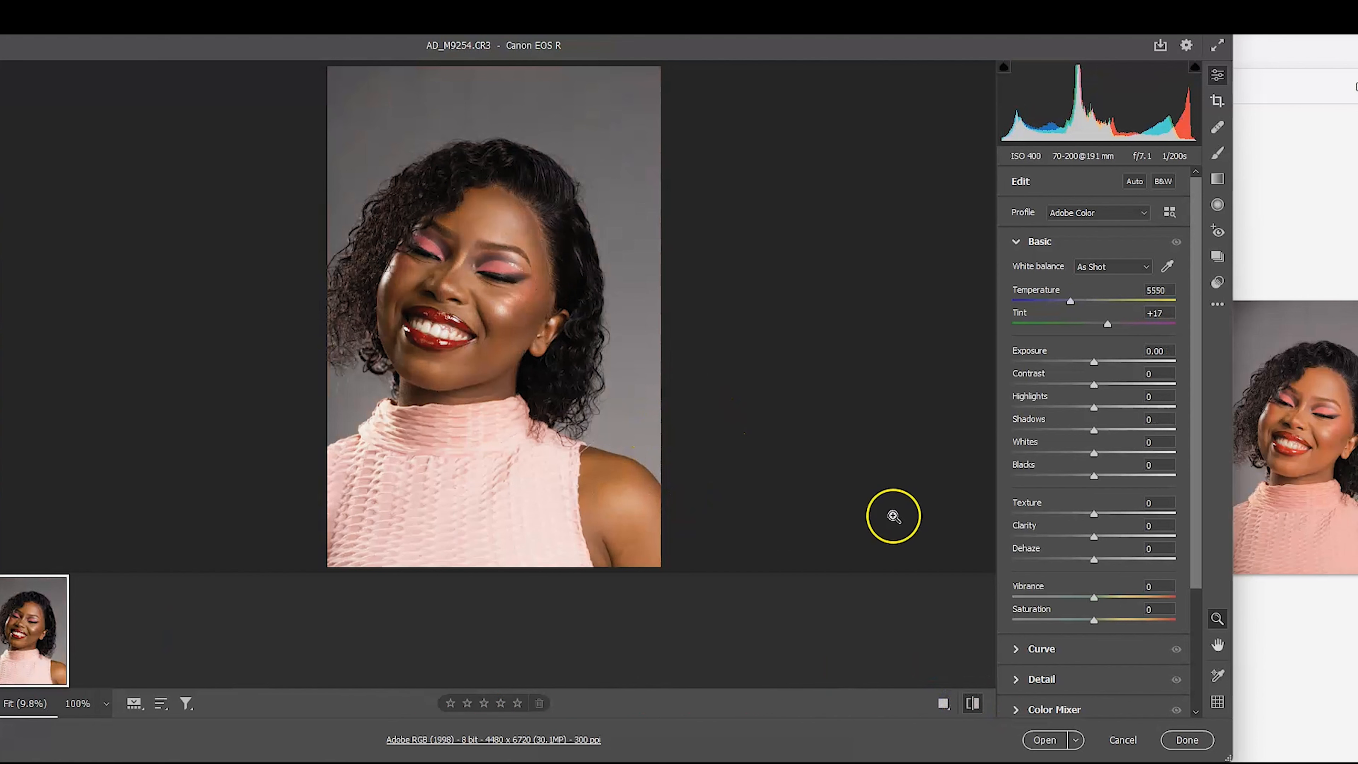
Warm the portrait's white balance by setting Temperature to 6500 and Tint to +34
scroll(629, 183, up, 3)
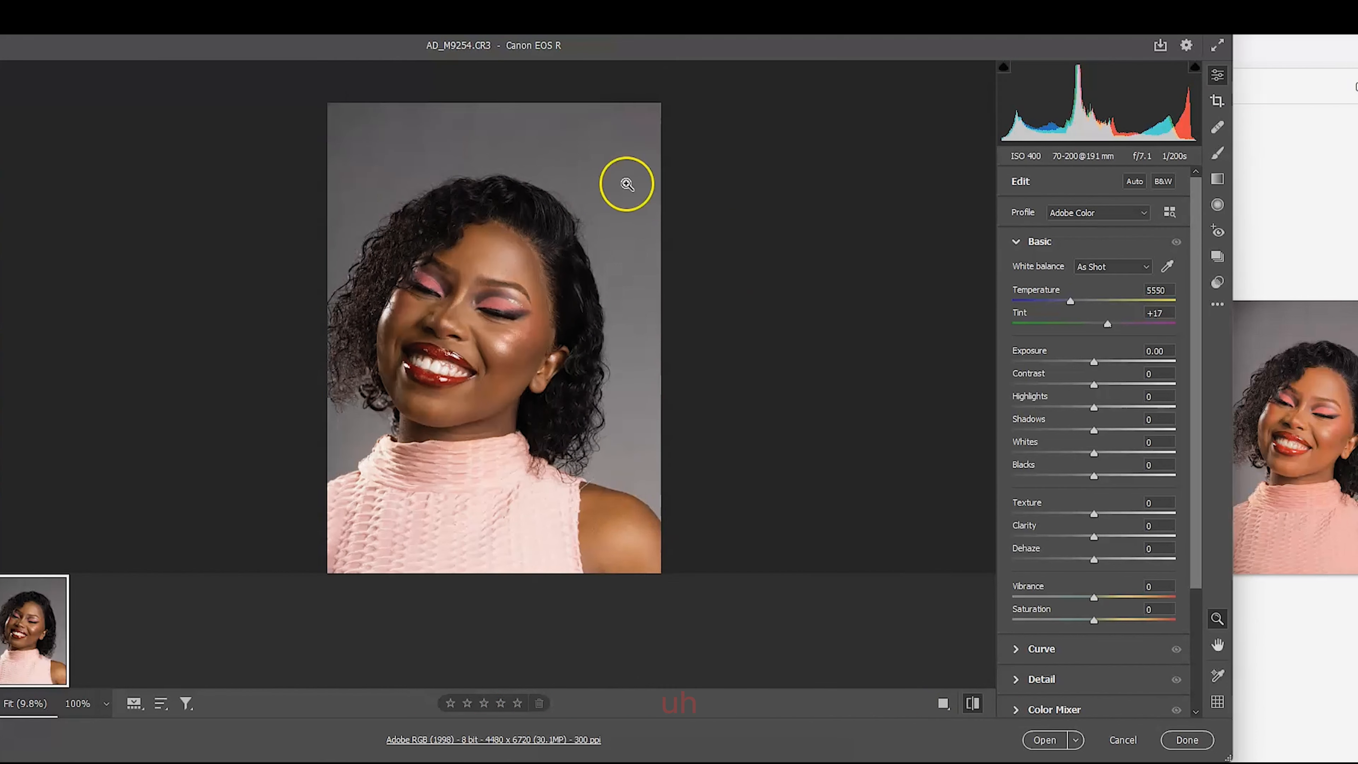
scroll(332, 278, down, 2)
scroll(423, 277, down, 3)
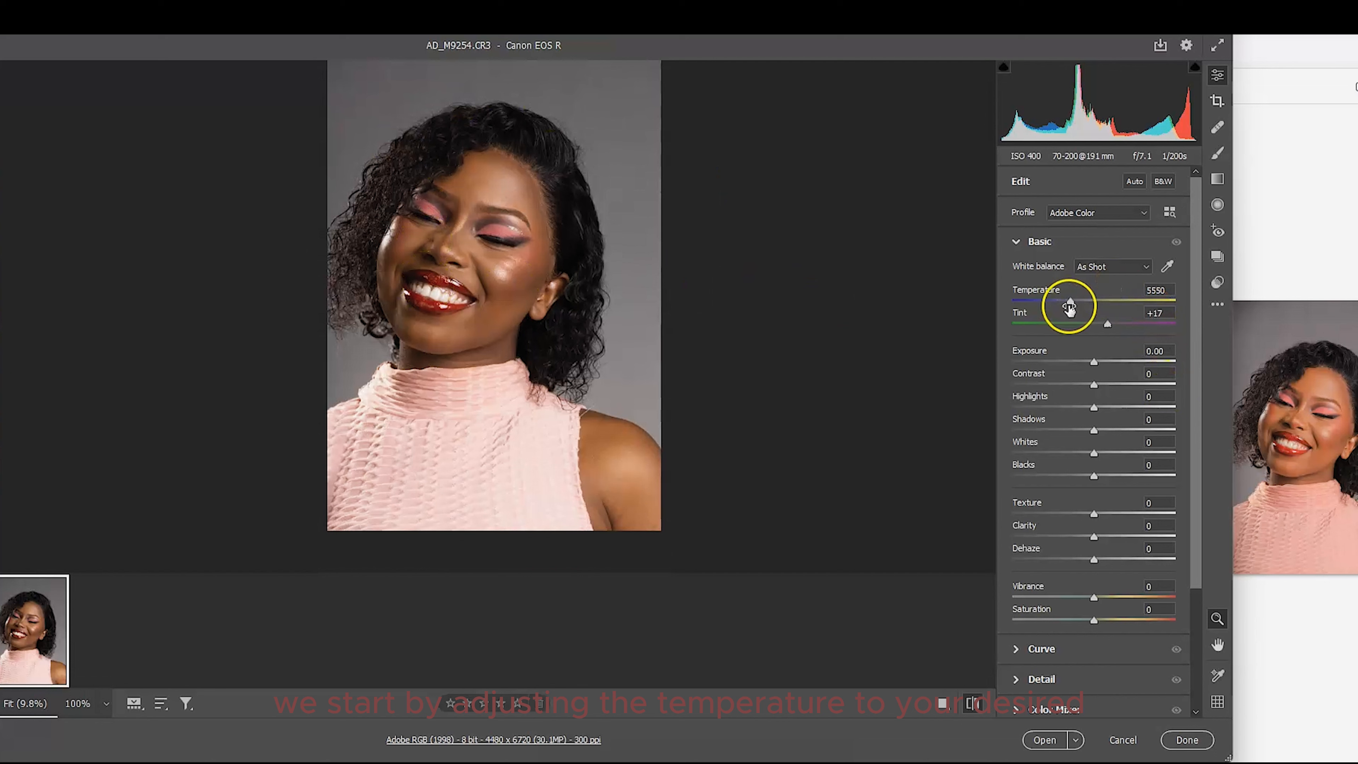
drag(1081, 308, 1084, 306)
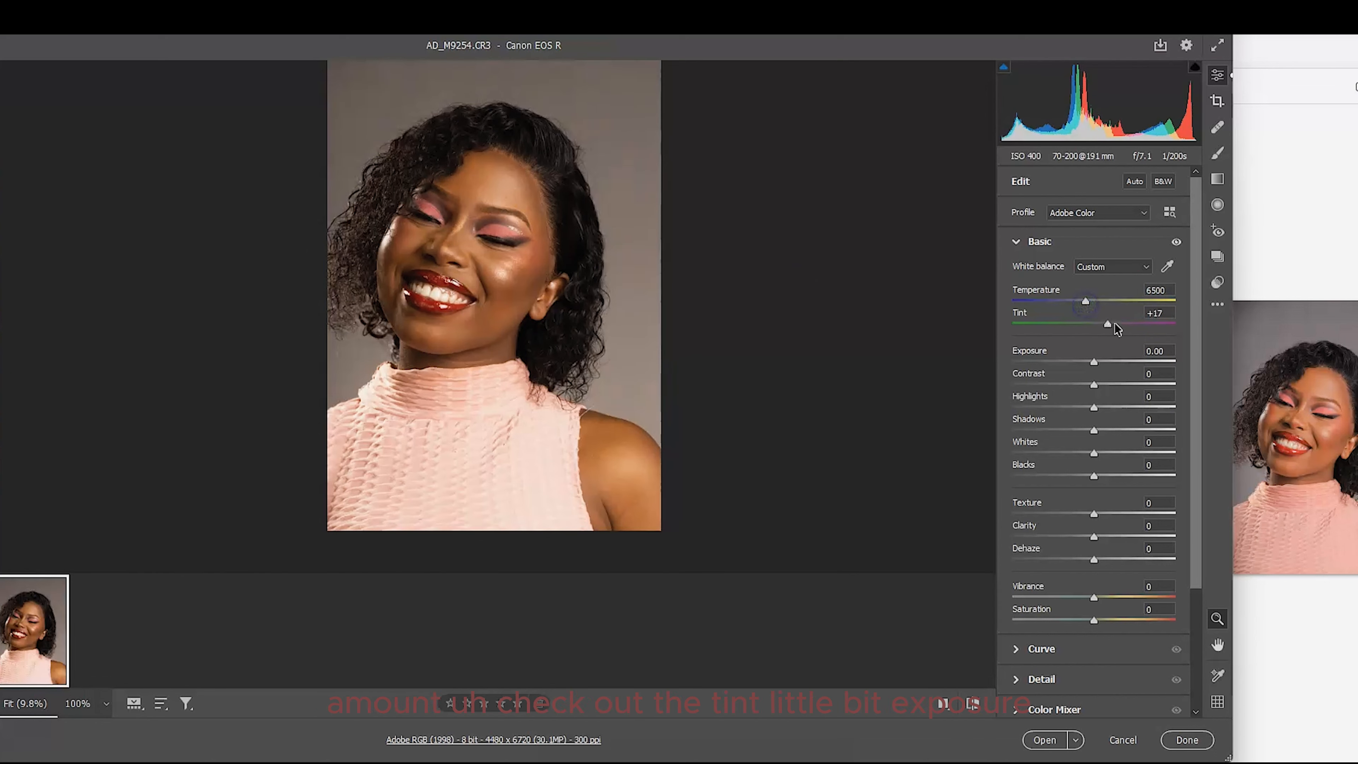
drag(1112, 327, 1120, 328)
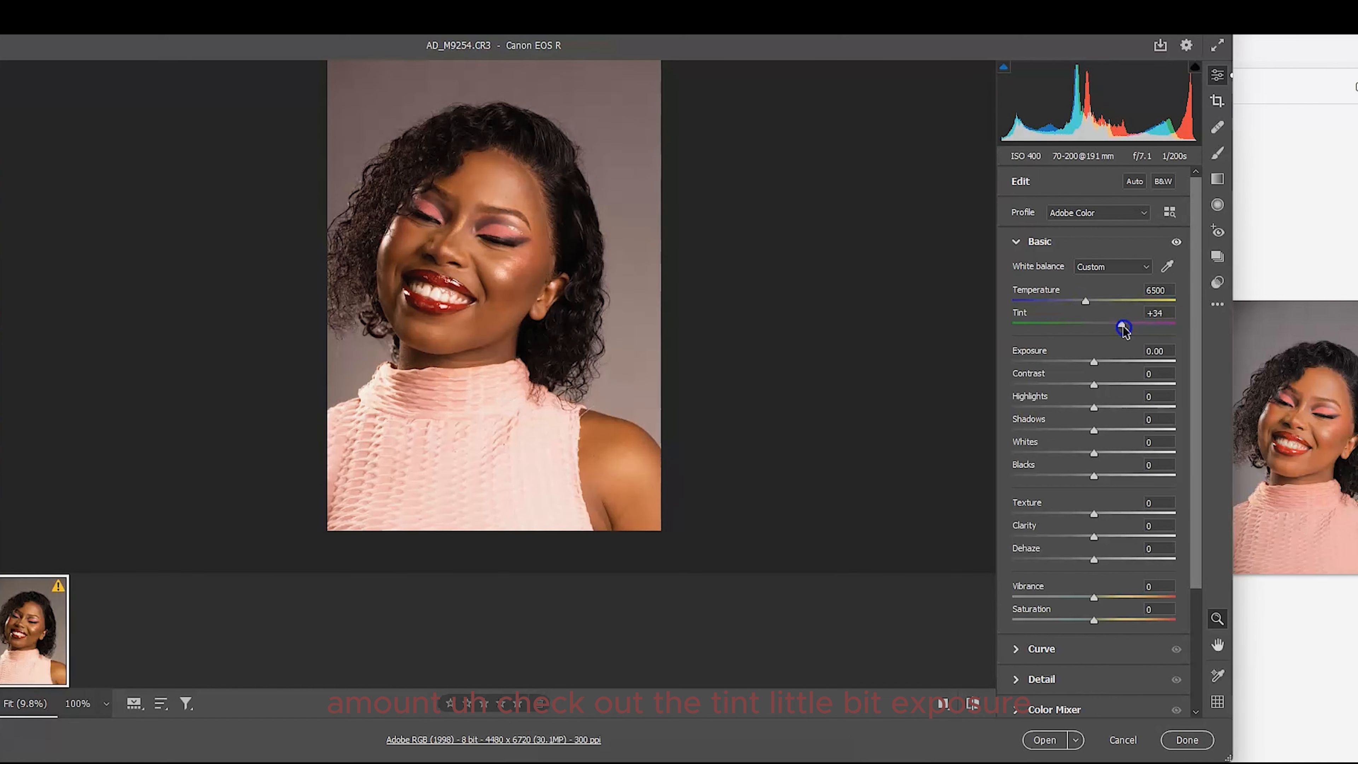
Set Exposure to +0.25, Contrast to +7, Highlights to -64, Shadows to +20, Whites to -34, Blacks to -7 and Vibrance to +13
drag(1083, 361, 1098, 367)
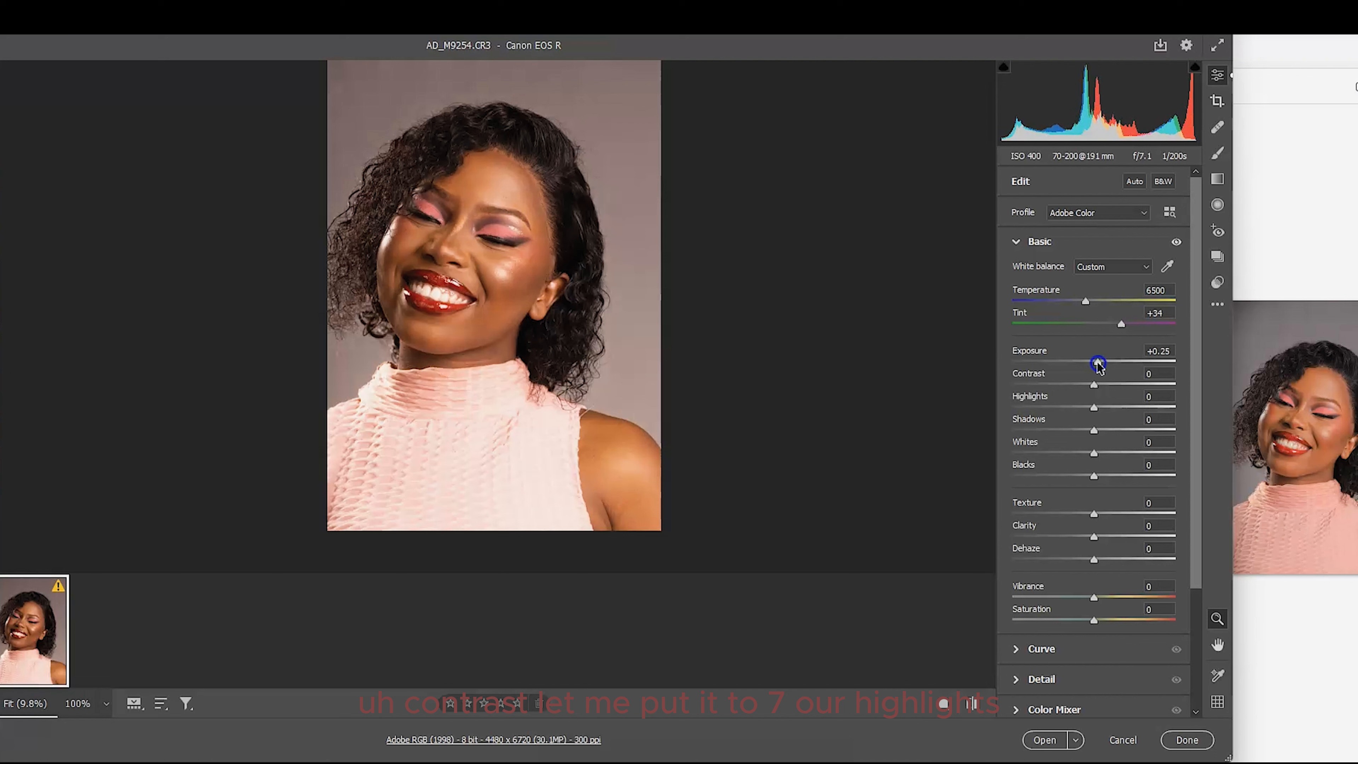
drag(1095, 389, 1041, 405)
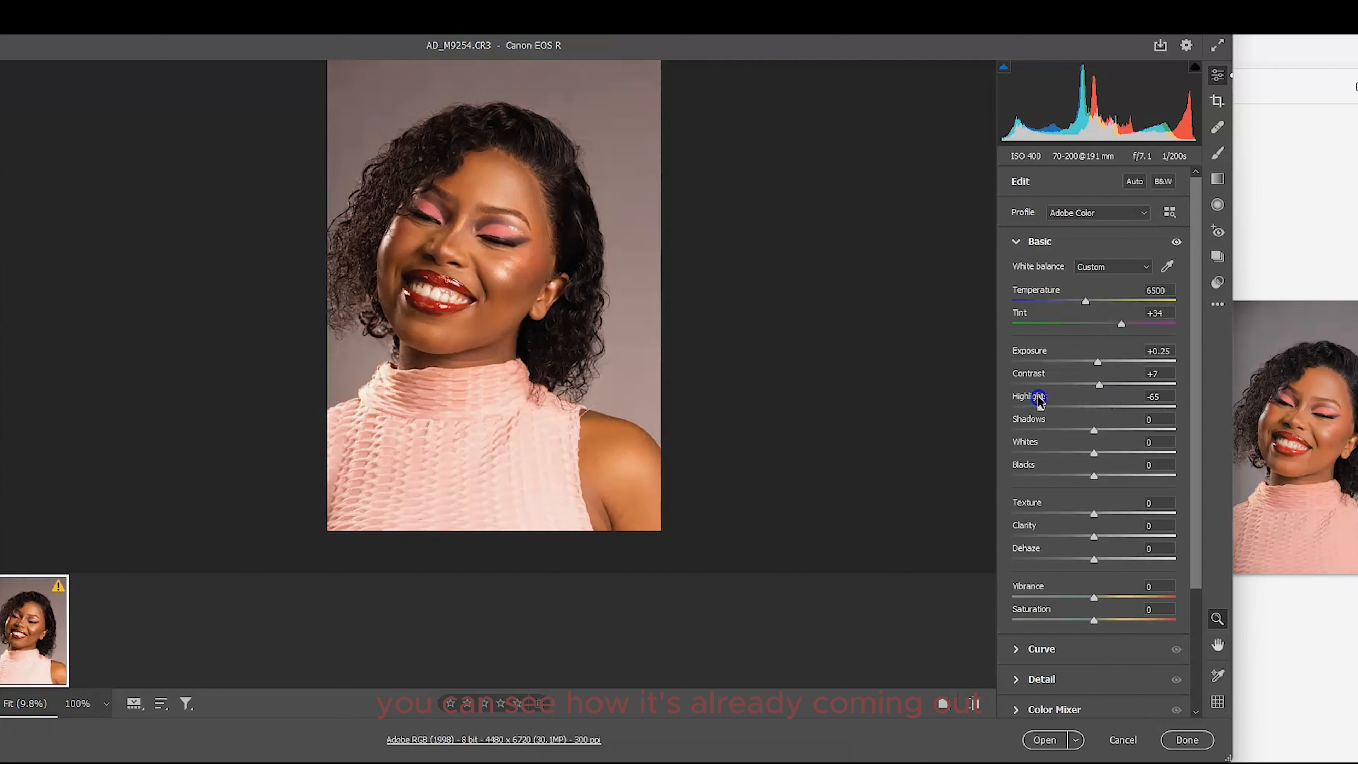
drag(1093, 431, 1090, 483)
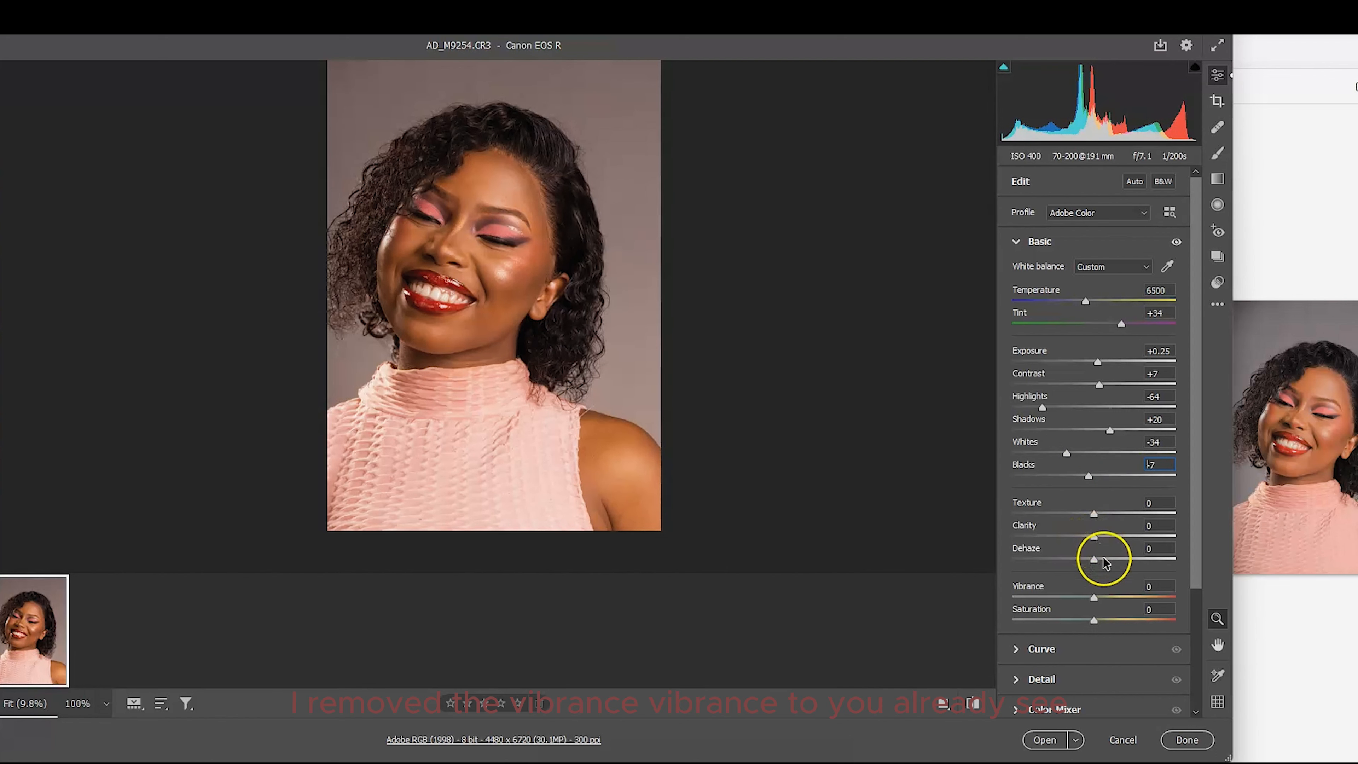
click(1099, 602)
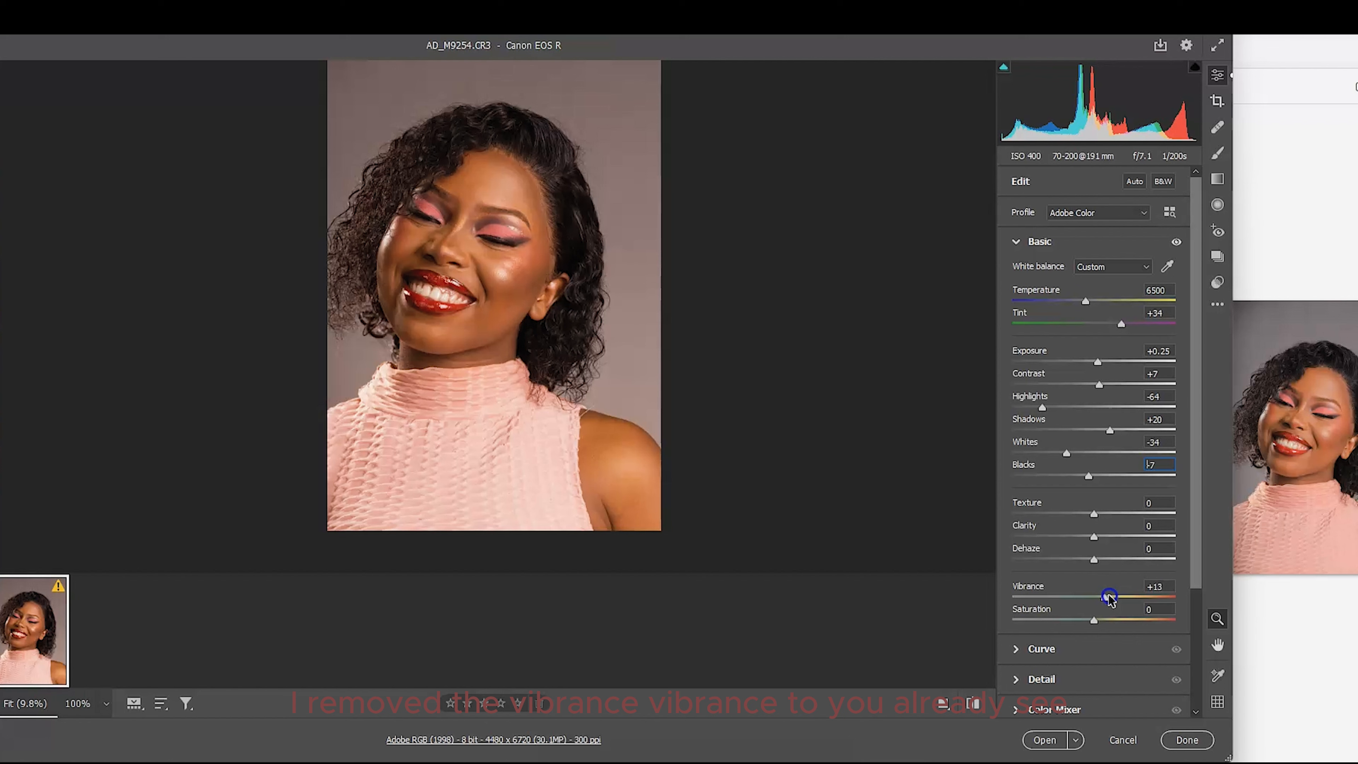
Compare the portrait's default settings with the current Basic edits by toggling between both versions
click(974, 702)
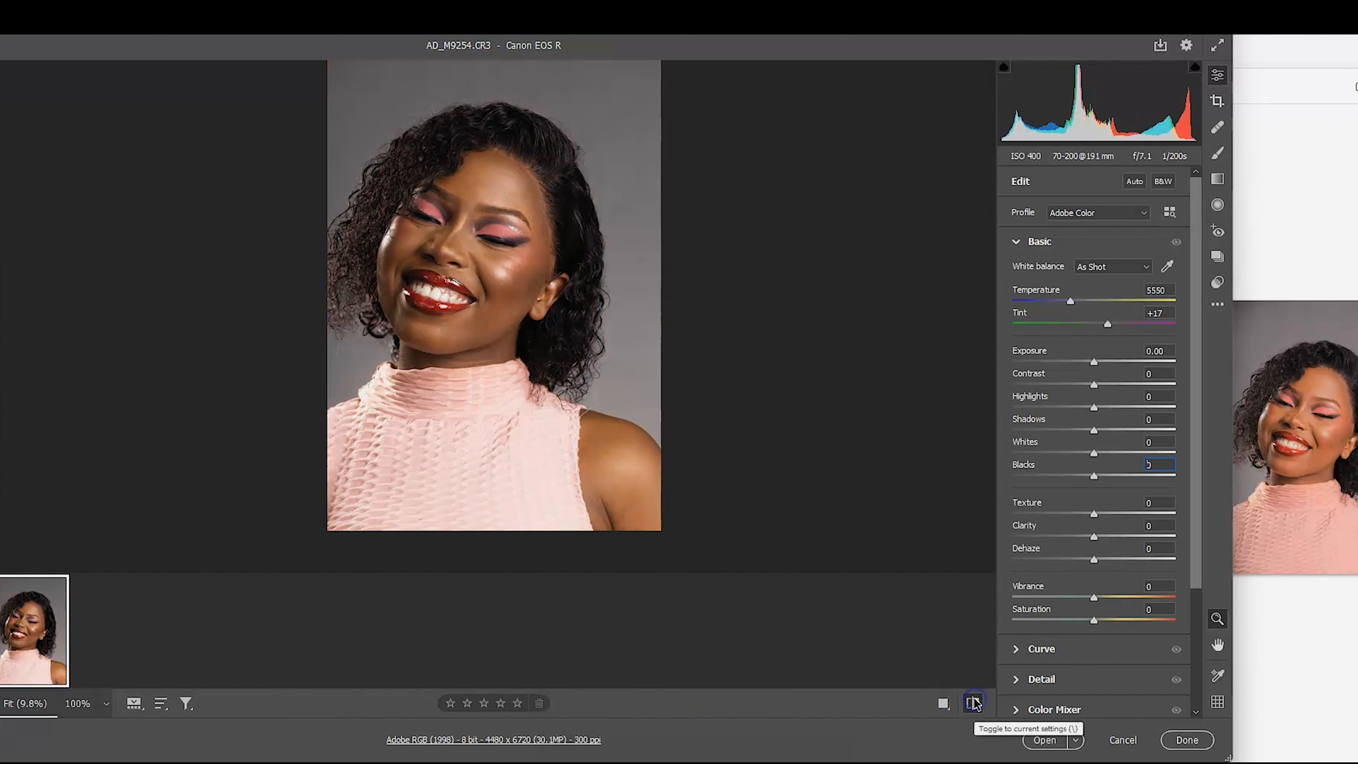
click(973, 703)
click(973, 702)
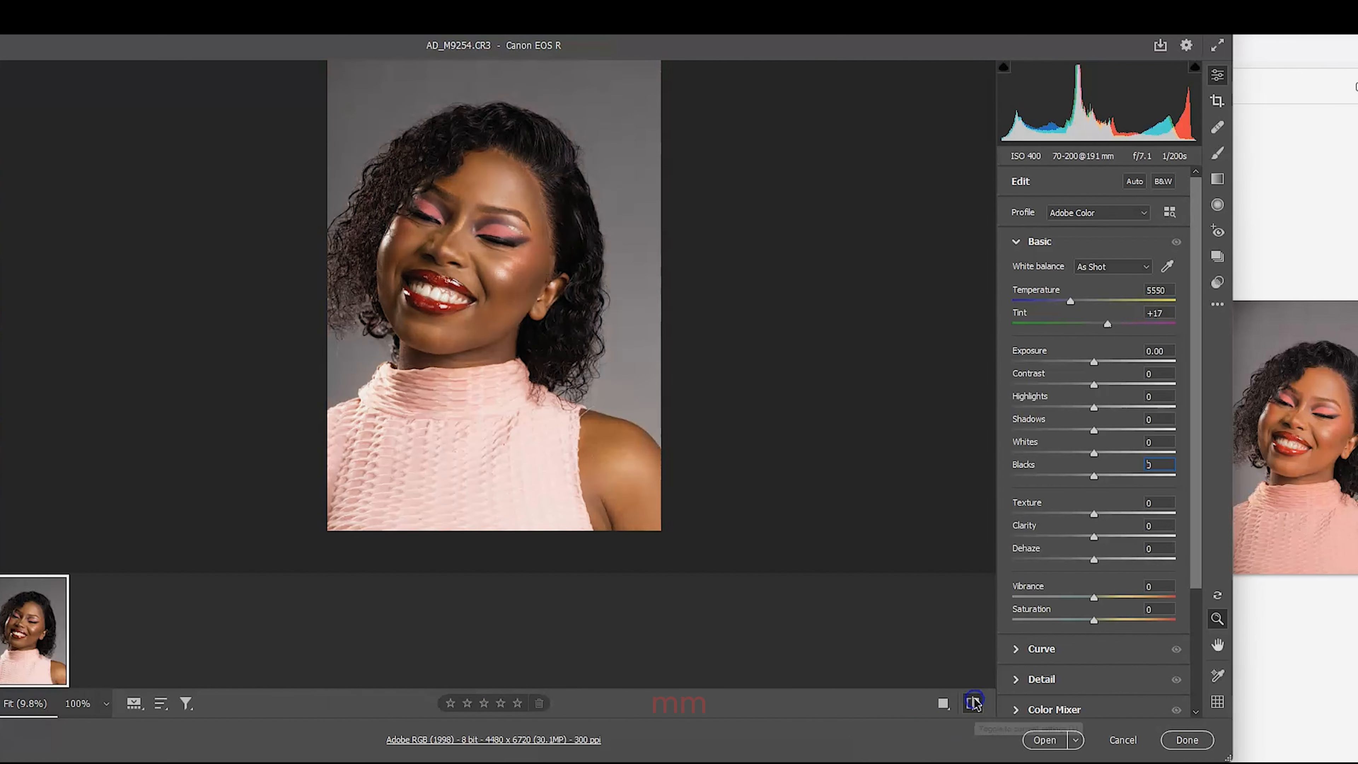
click(973, 703)
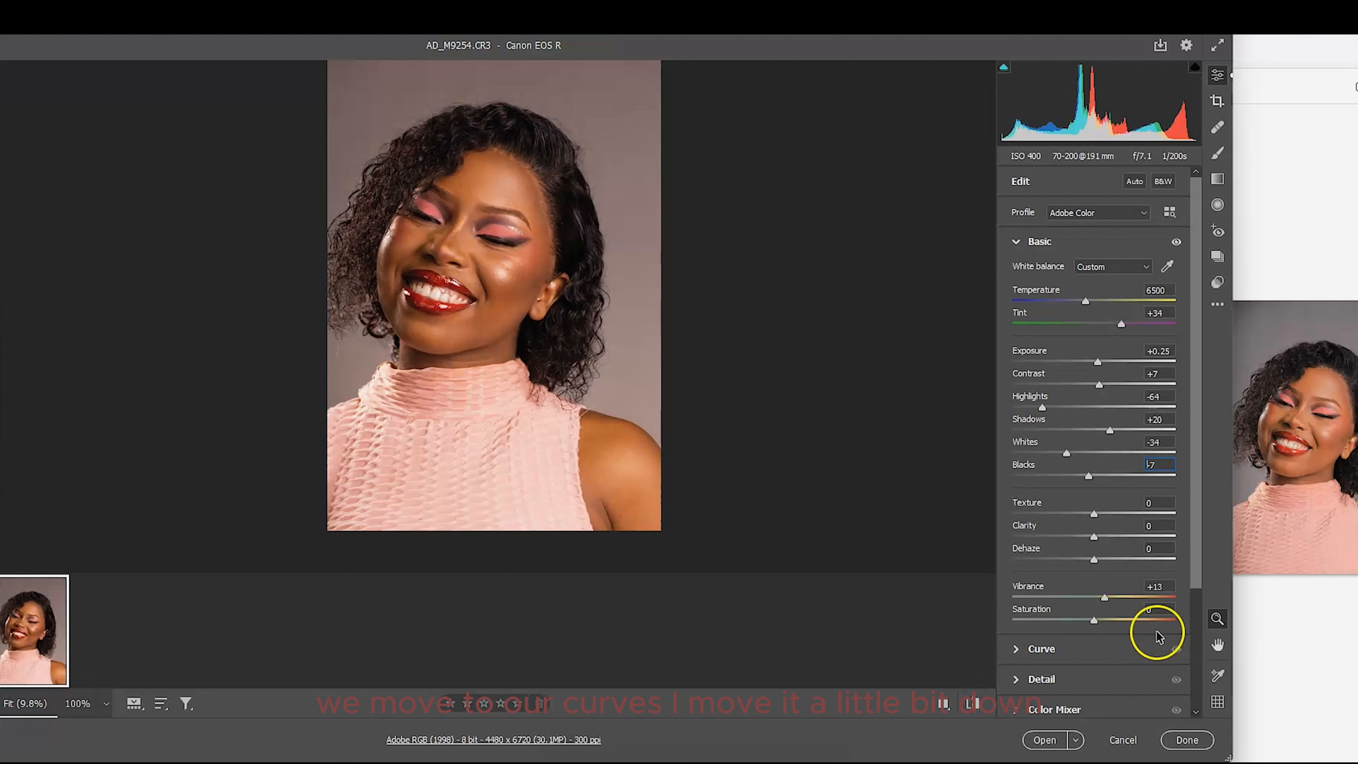
Lower the midpoint of the point curve slightly to an output of 128 and compare the portrait with its default settings
scroll(1157, 637, down, 2)
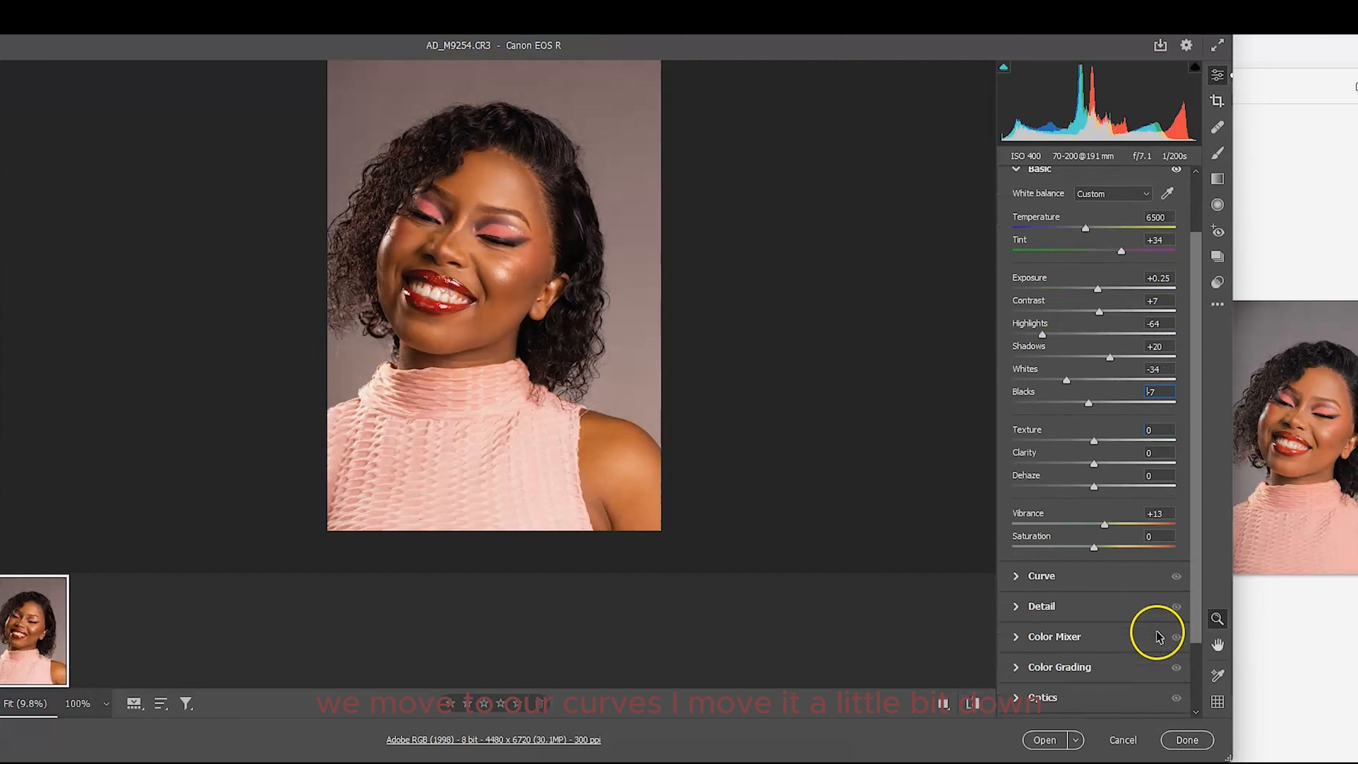
click(1078, 578)
drag(1097, 397, 1099, 400)
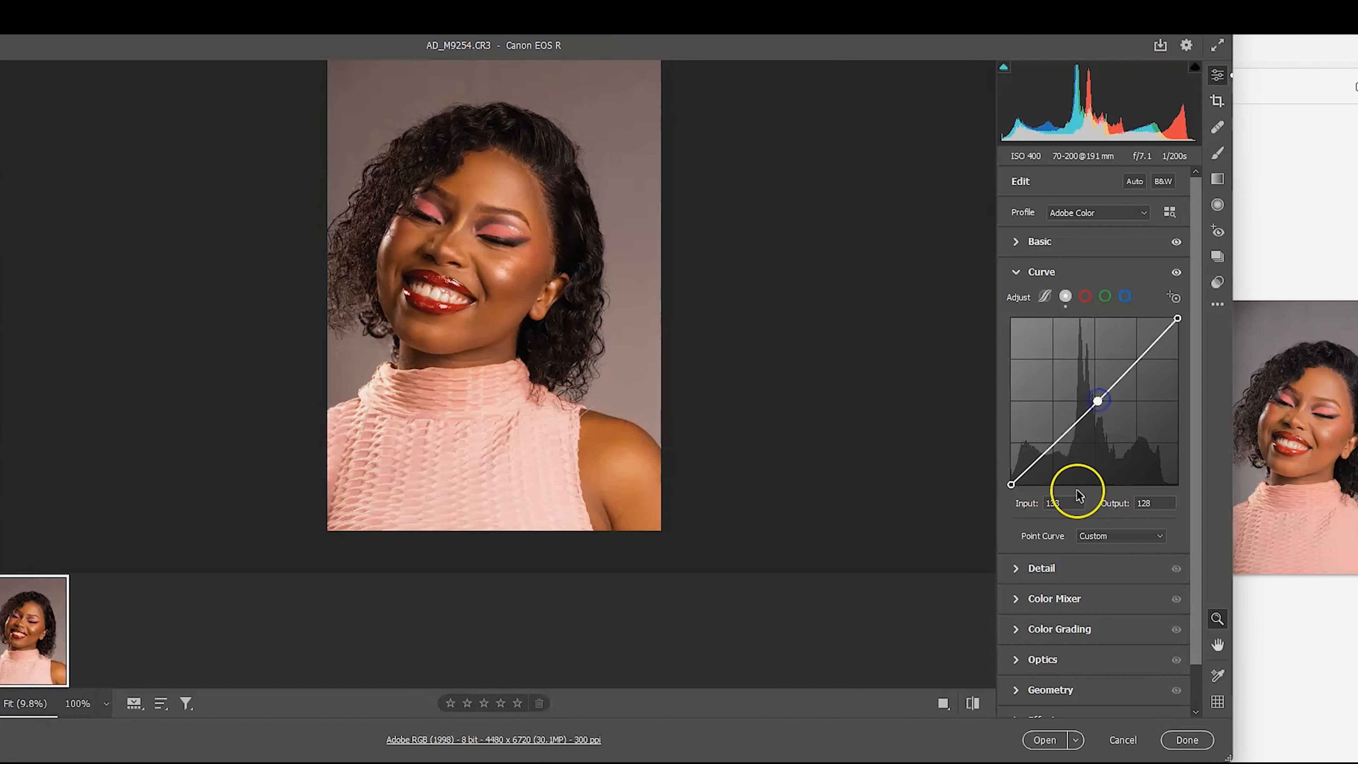
click(972, 705)
click(972, 705)
In the Color Mixer, shift the Reds hue to -21 and raise the Reds saturation to +16
scroll(846, 436, down, 1)
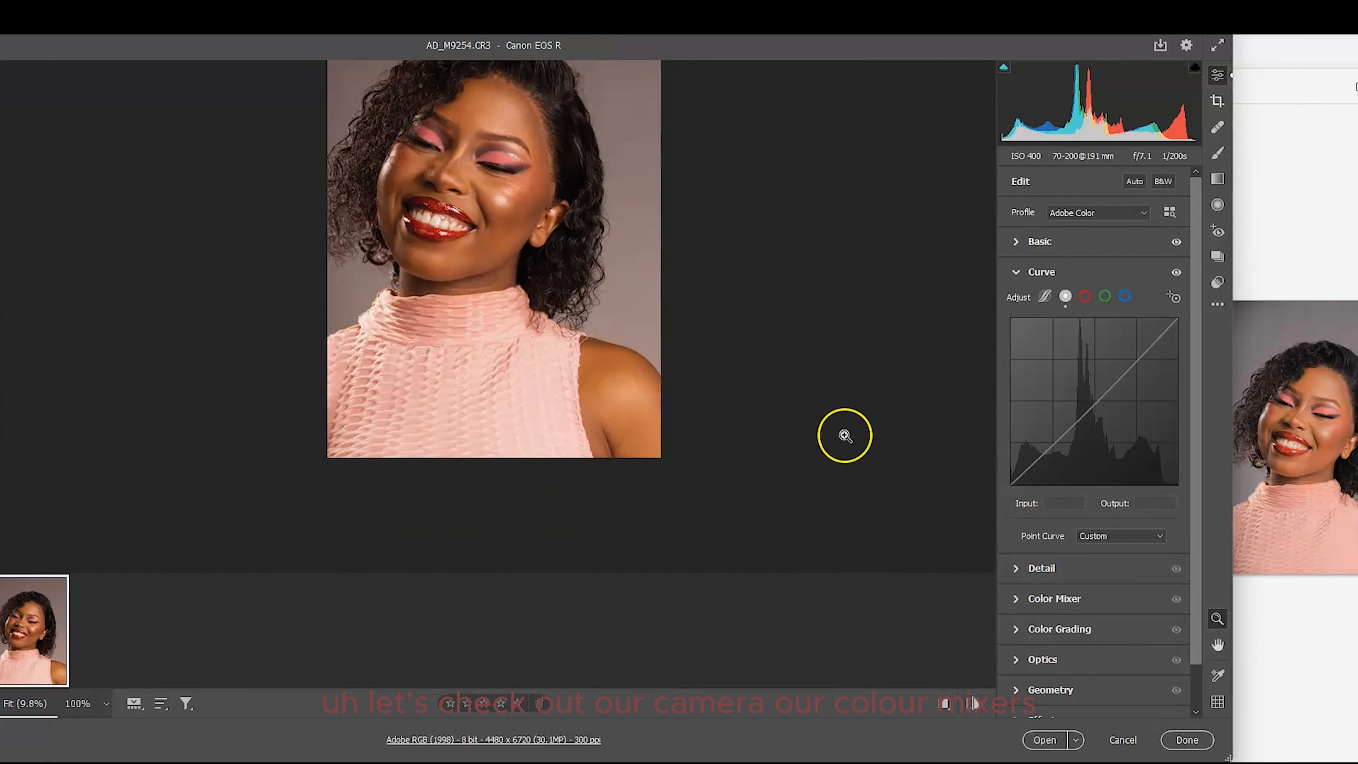
drag(471, 288, 528, 301)
scroll(499, 355, up, 2)
scroll(498, 355, up, 1)
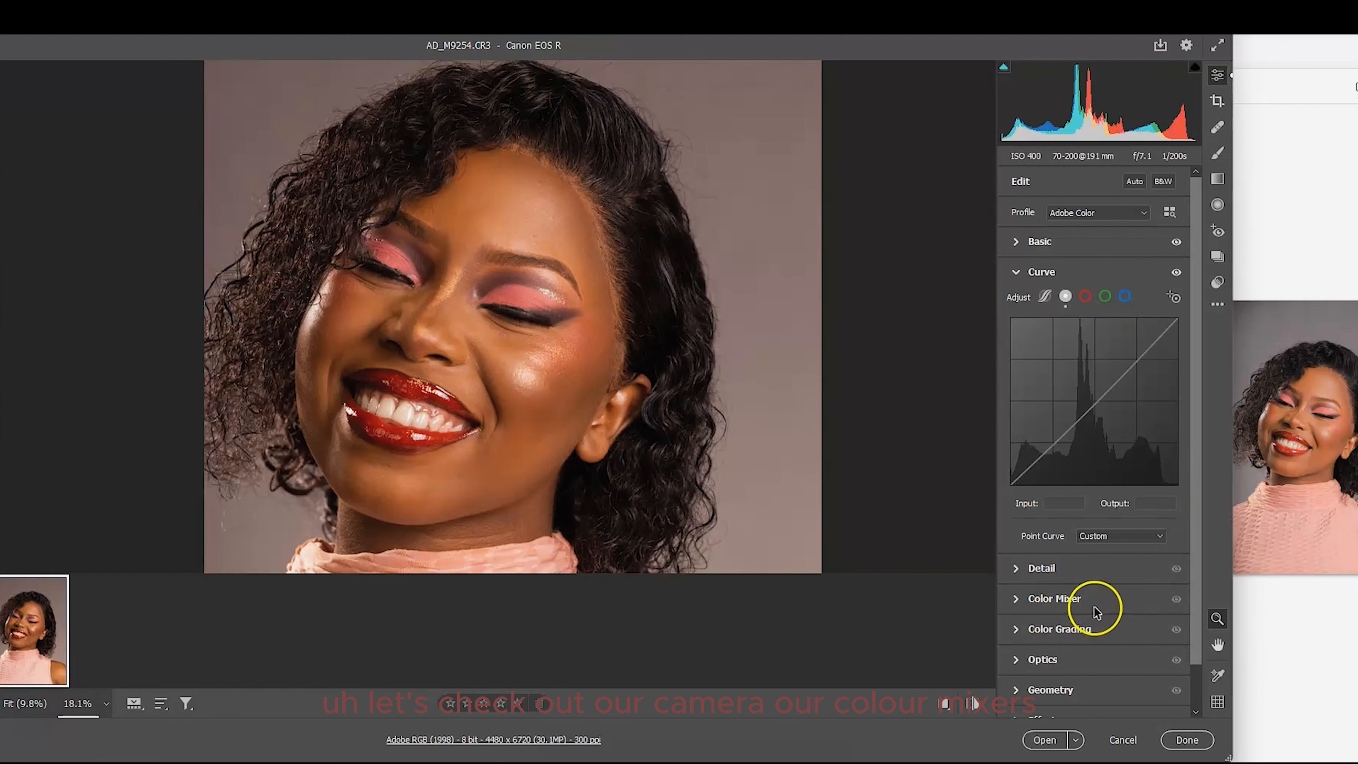
click(1076, 602)
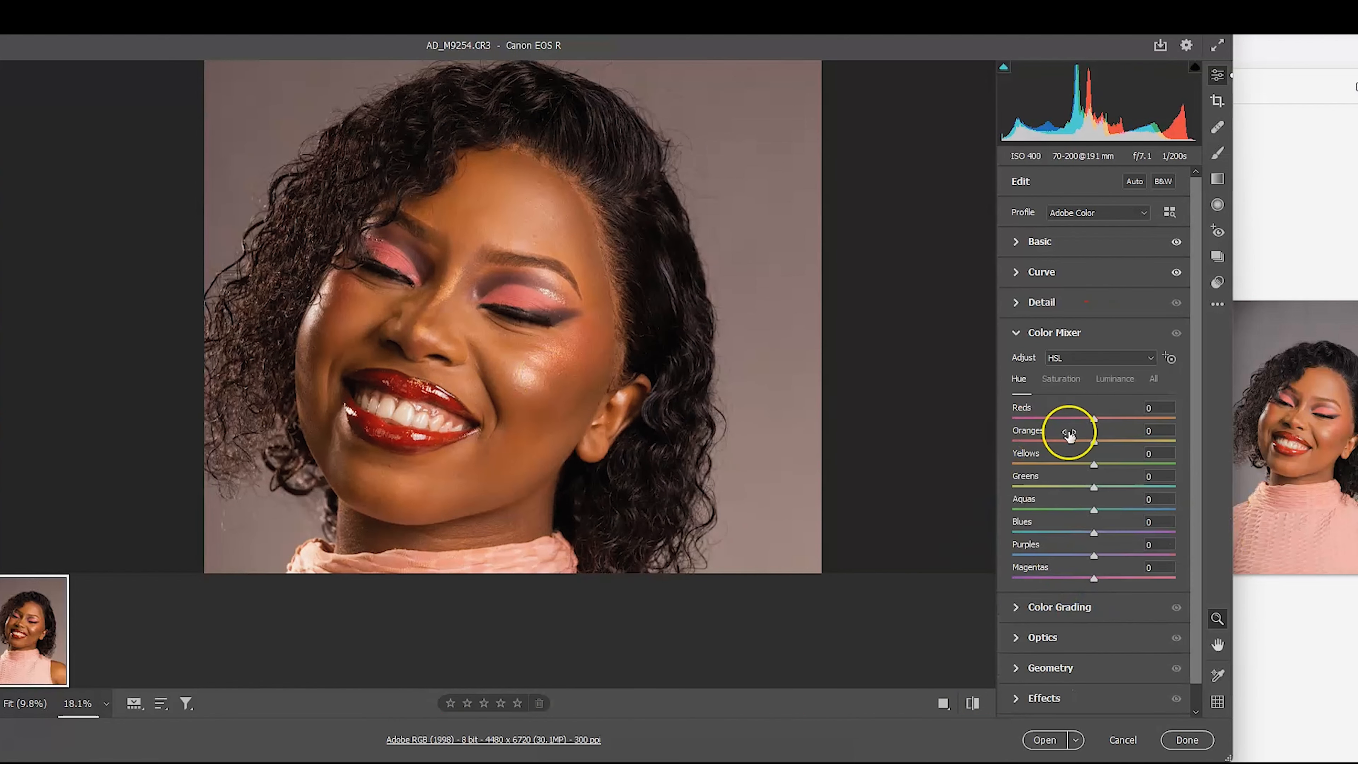
drag(1094, 418, 1066, 423)
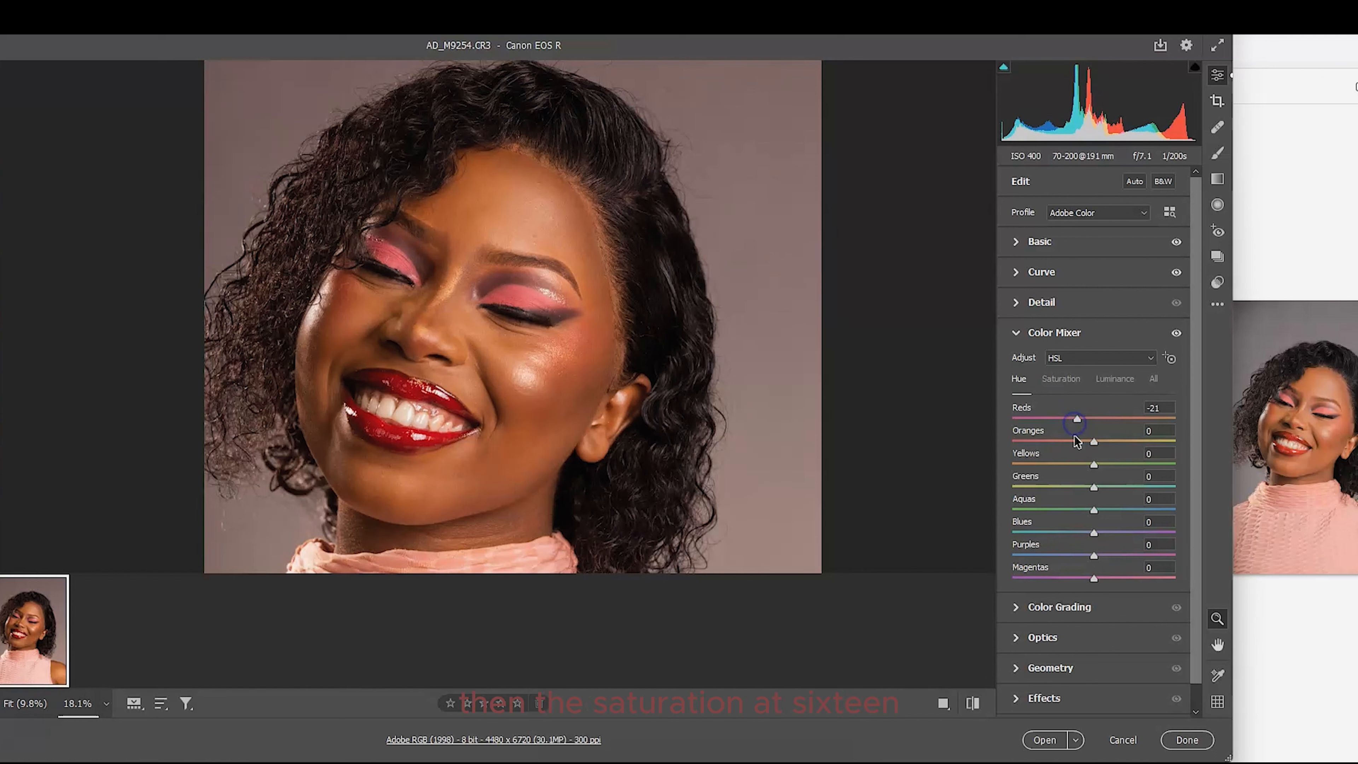
click(1061, 378)
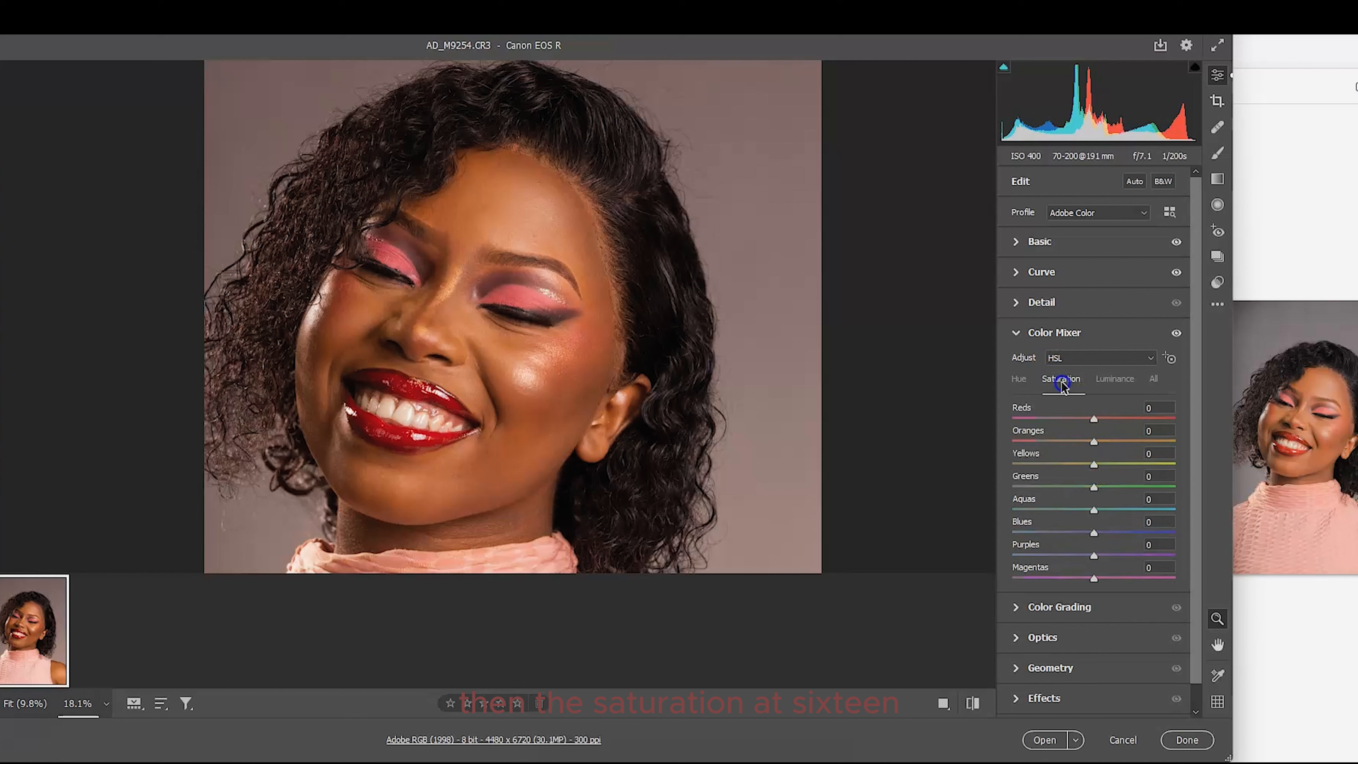
drag(1094, 418, 1108, 422)
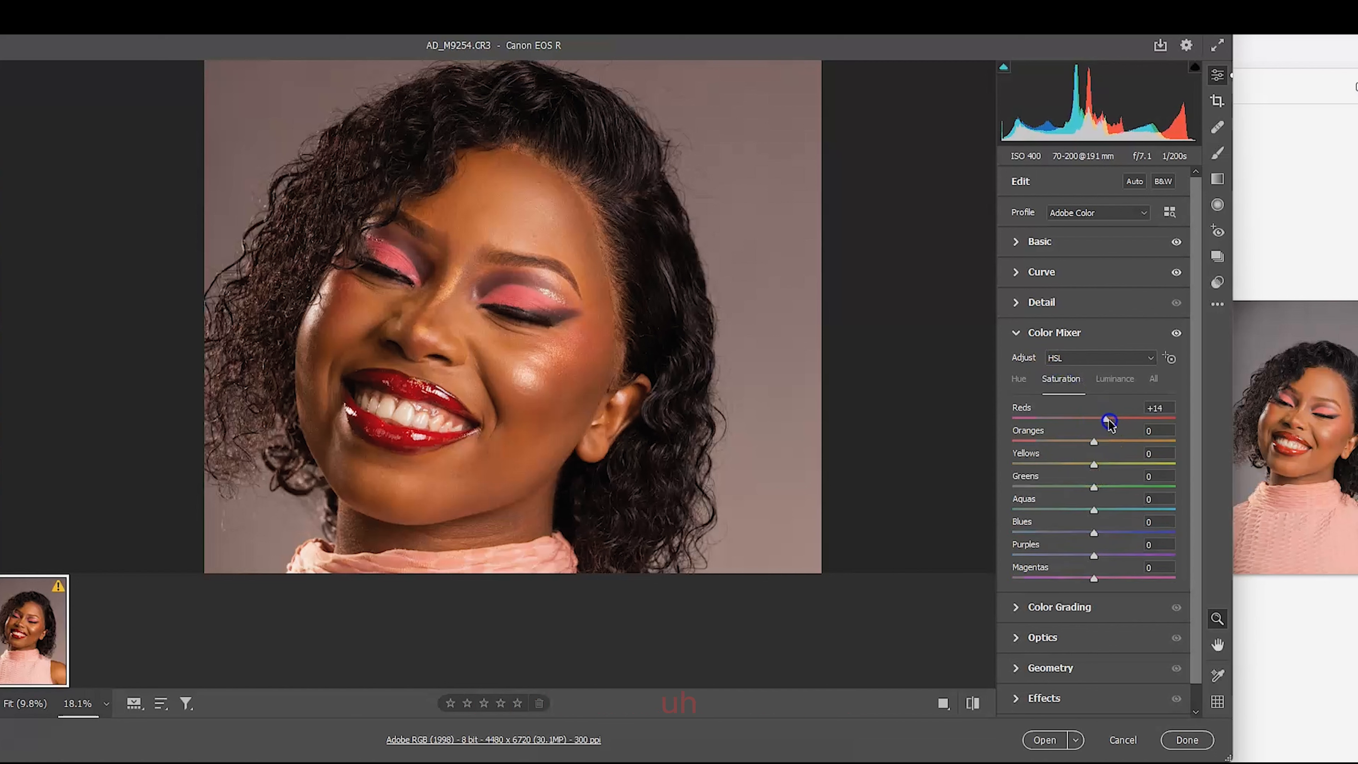
Raise the Reds luminance slightly and set the Reds hue to -11 in the Color Mixer
click(1101, 381)
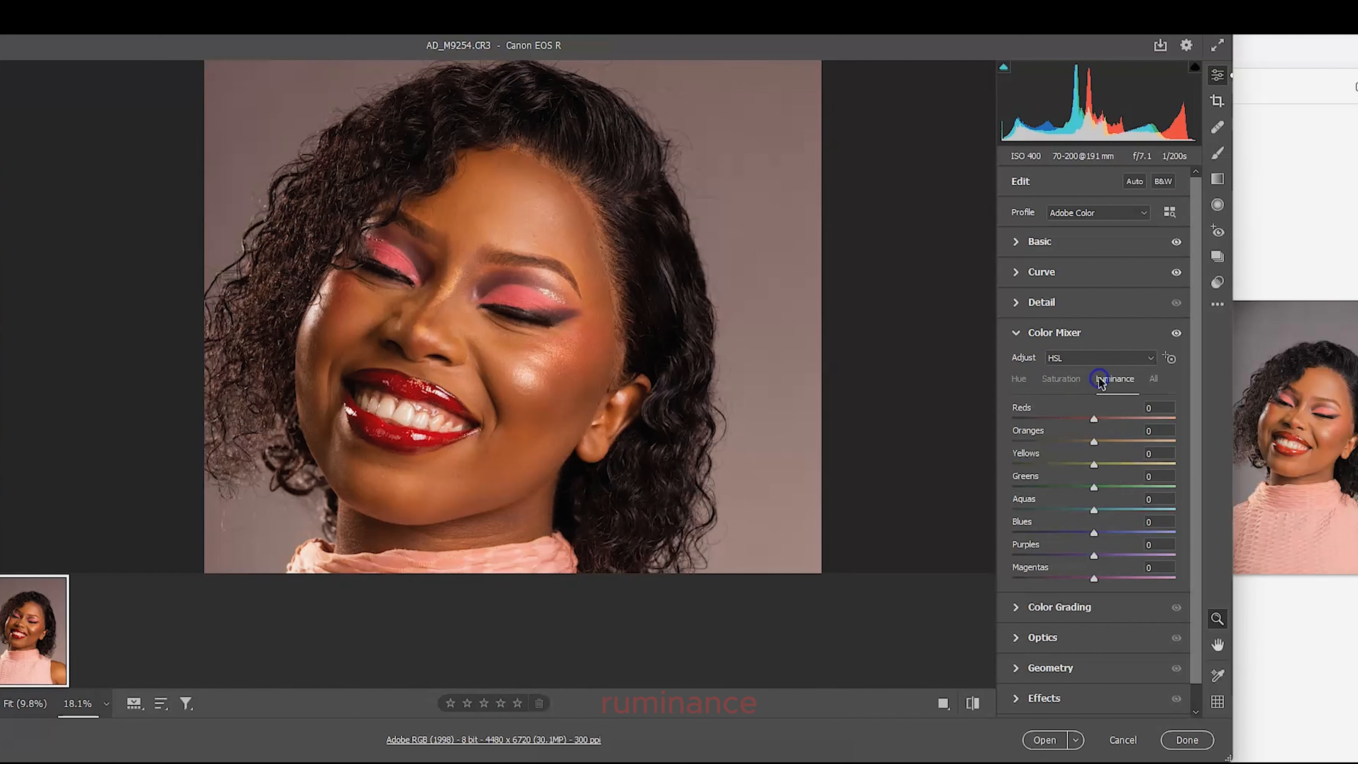
drag(1095, 419, 1106, 422)
click(1153, 378)
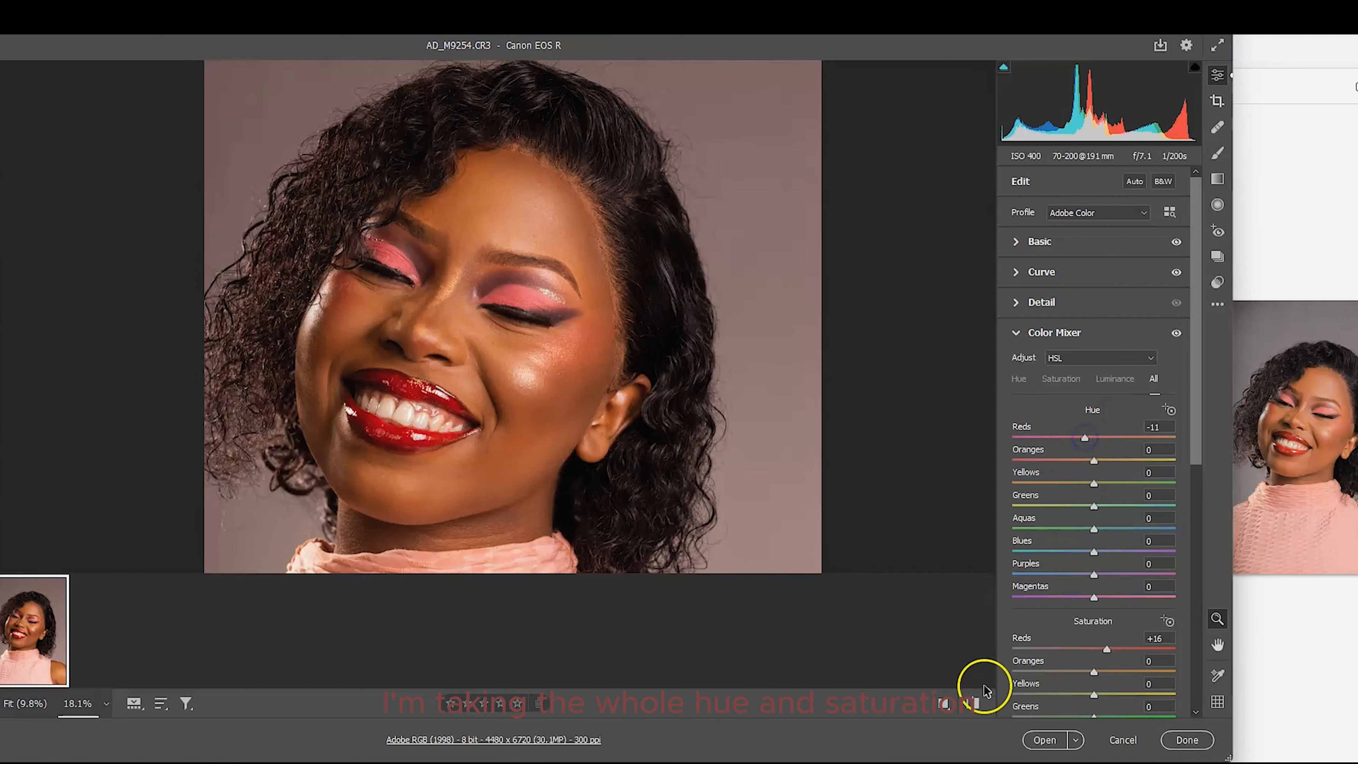
Check the red color changes on the whole portrait by comparing the default and current settings
click(972, 703)
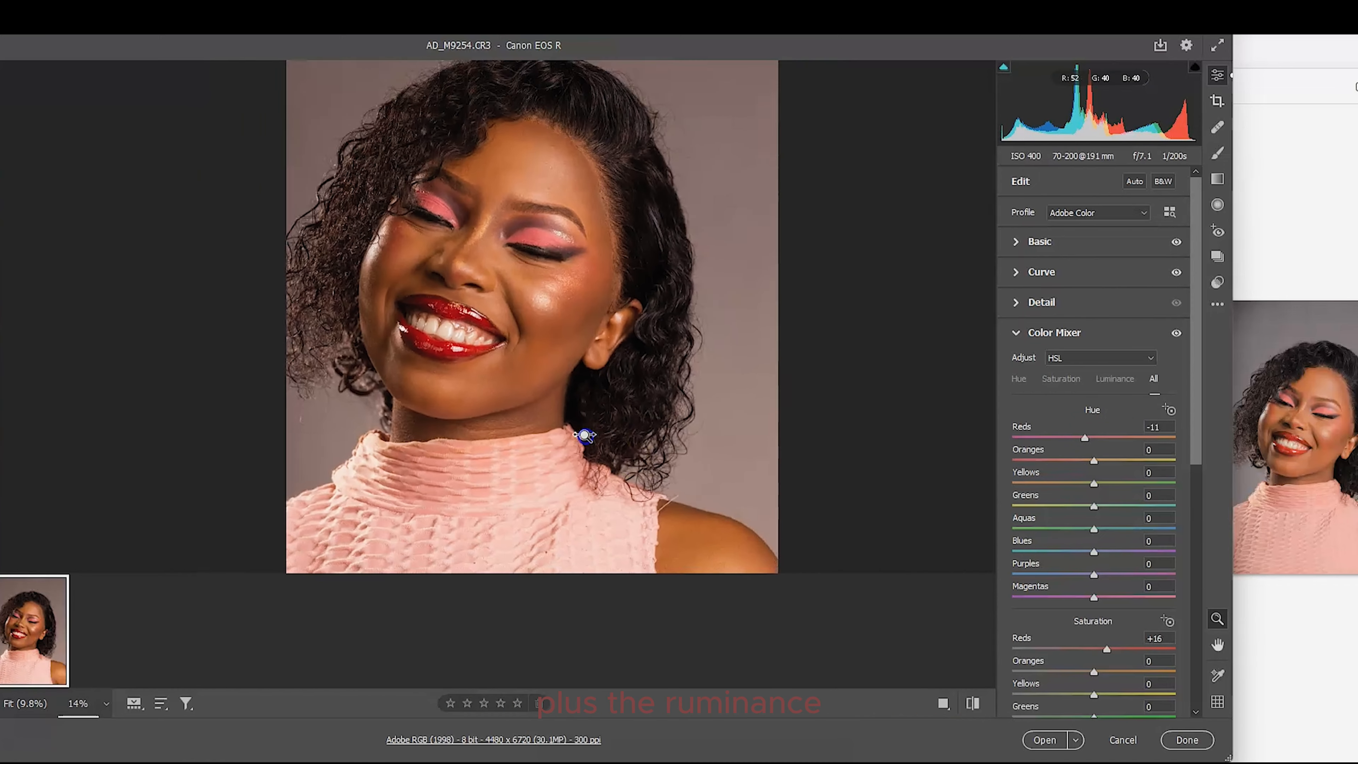
drag(584, 435, 553, 420)
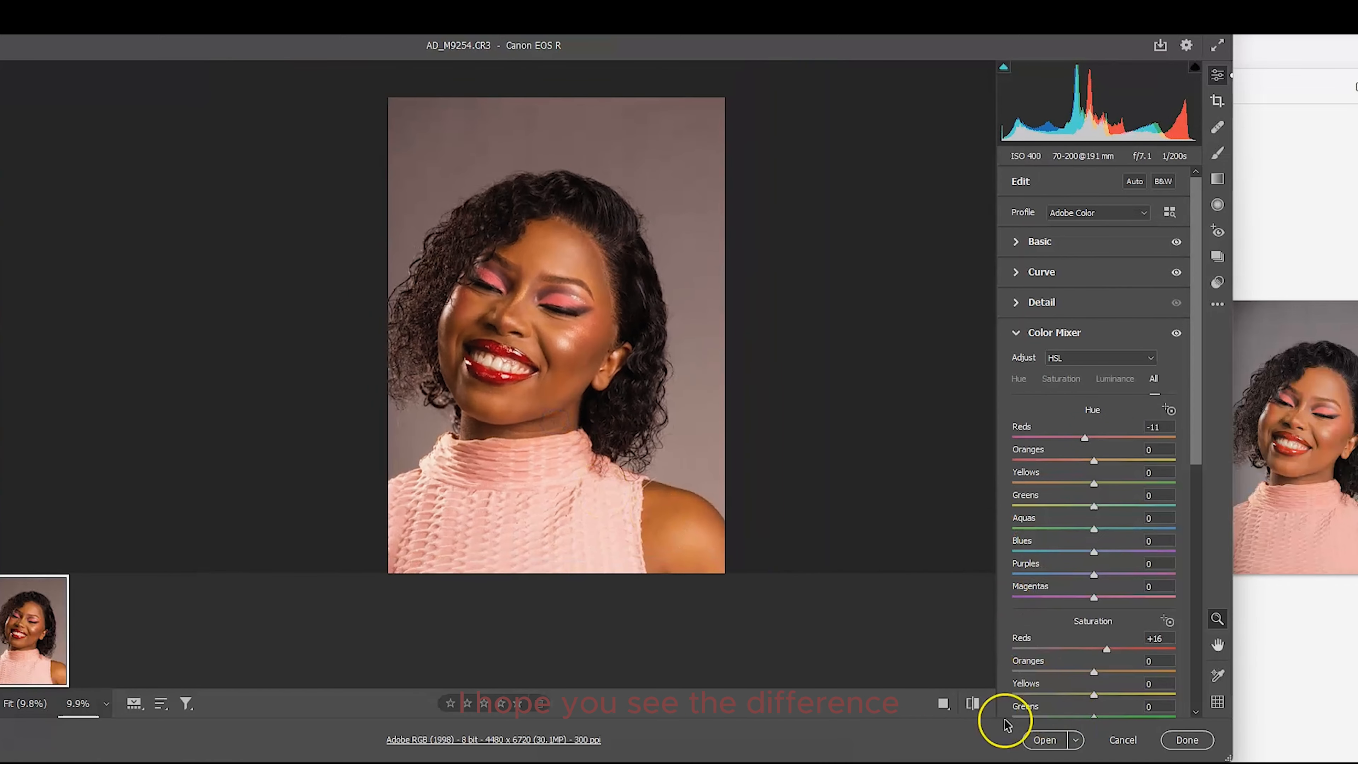
click(973, 703)
click(973, 703)
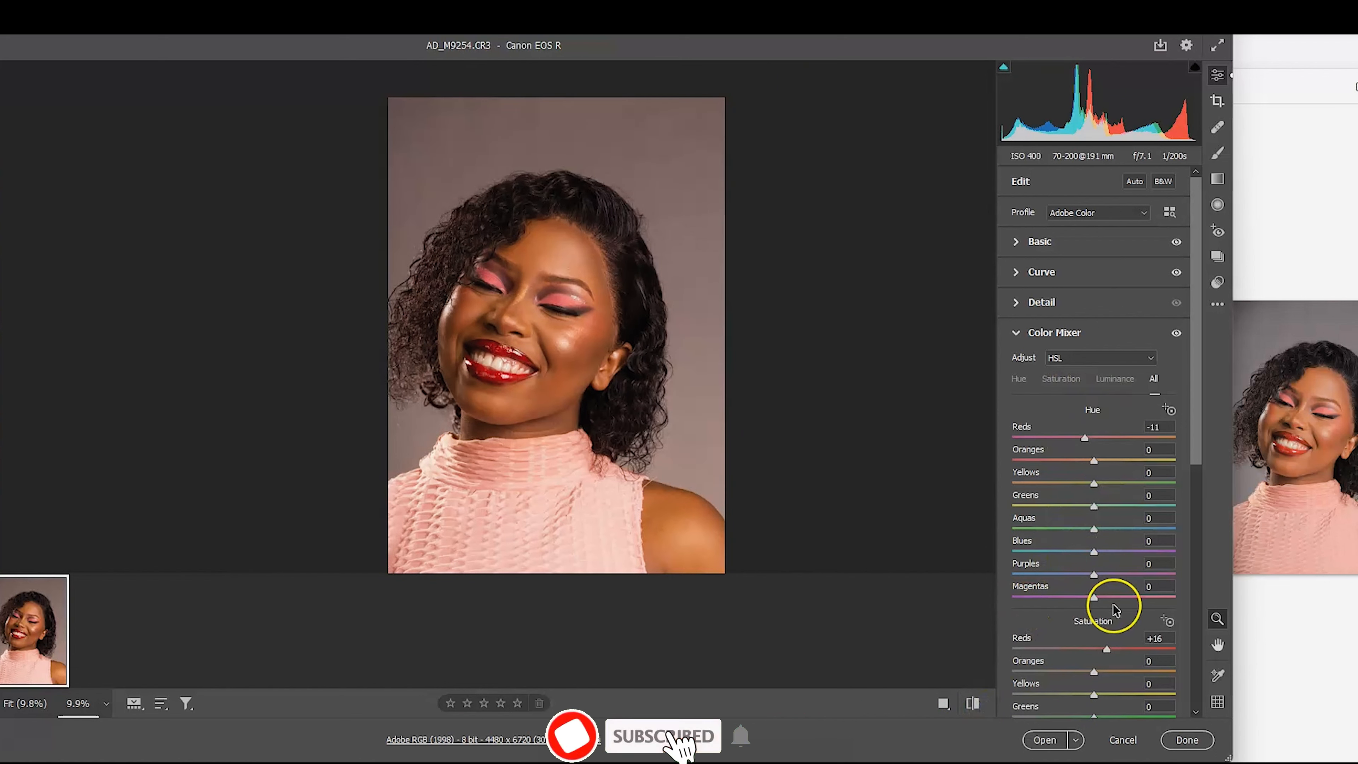
Set Oranges saturation to +12 and the hues of Oranges to -5, Magentas to -12 and Purples to +28, and compare with the defaults
scroll(1112, 559, down, 1)
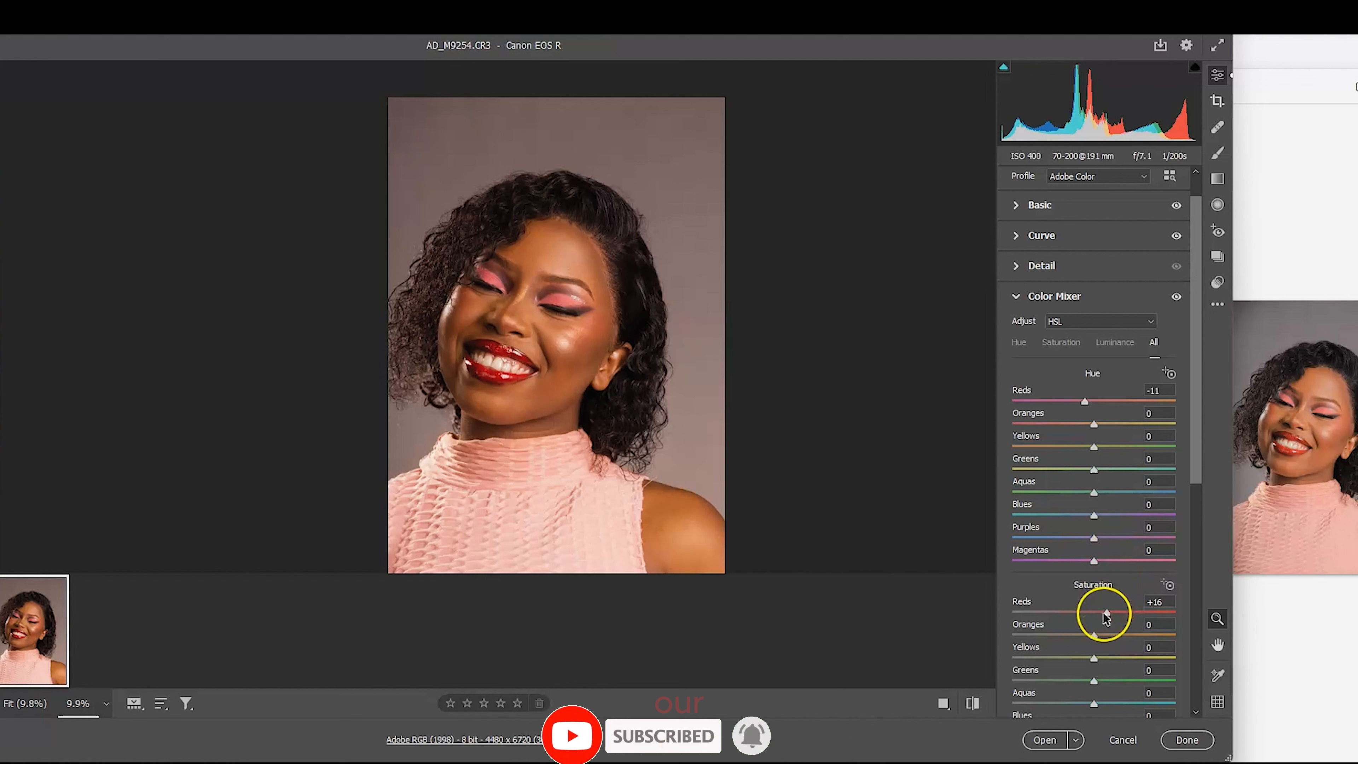
scroll(1104, 614, down, 2)
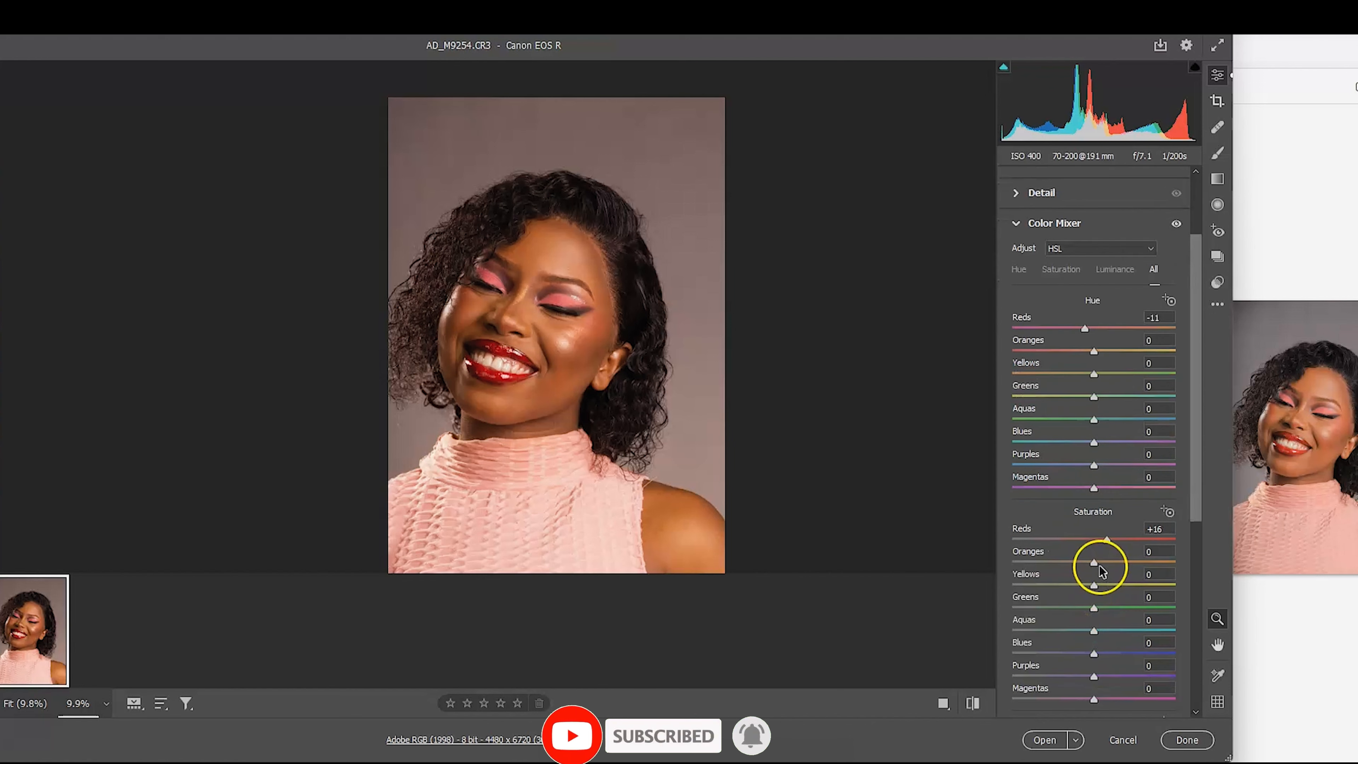
drag(1095, 563, 1109, 566)
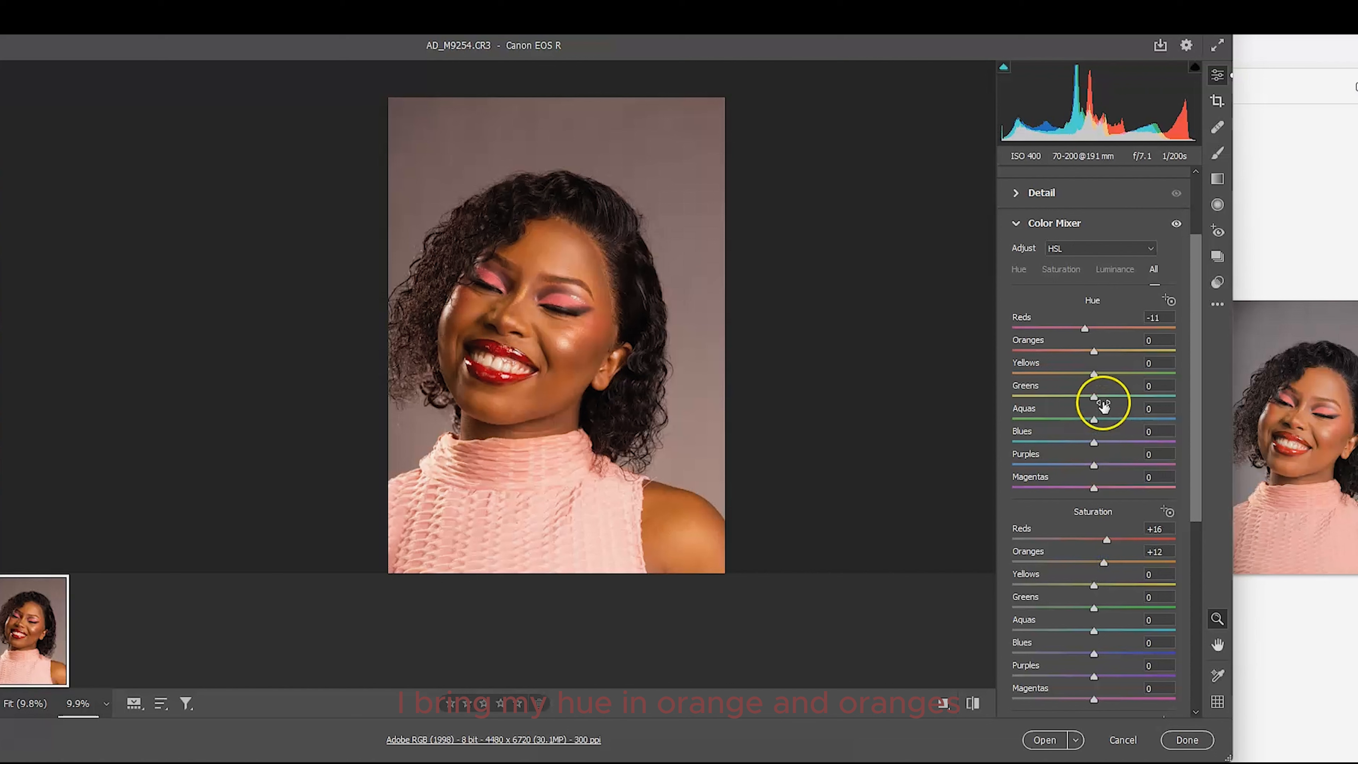
click(1015, 272)
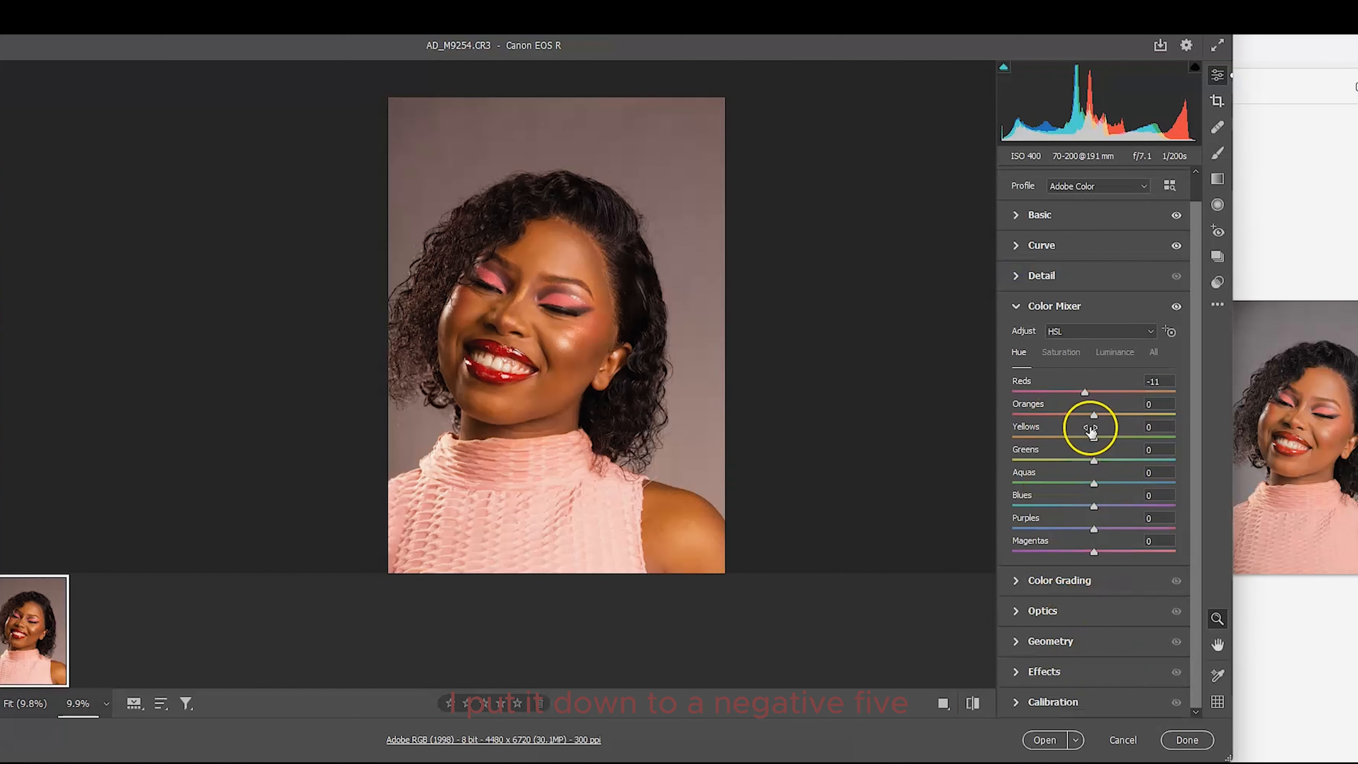
click(1094, 417)
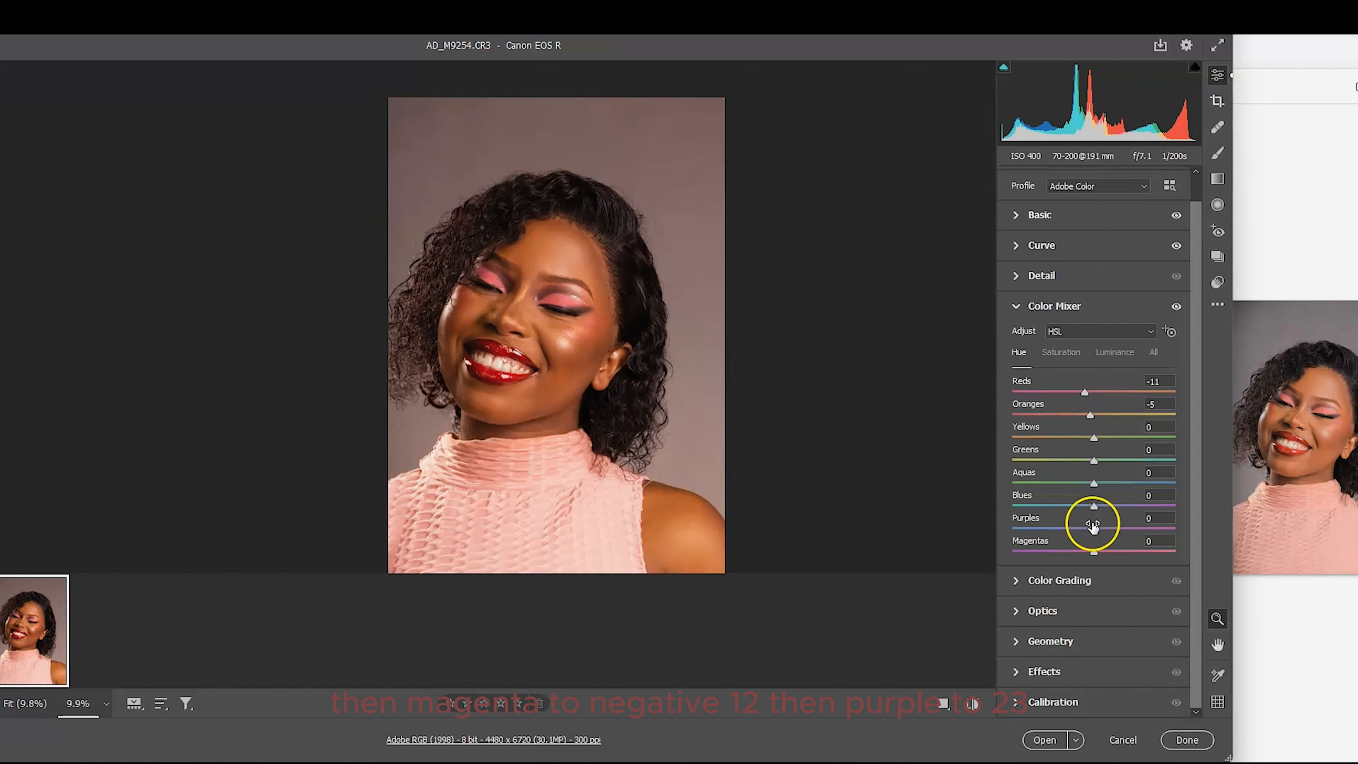
drag(1094, 551, 1100, 555)
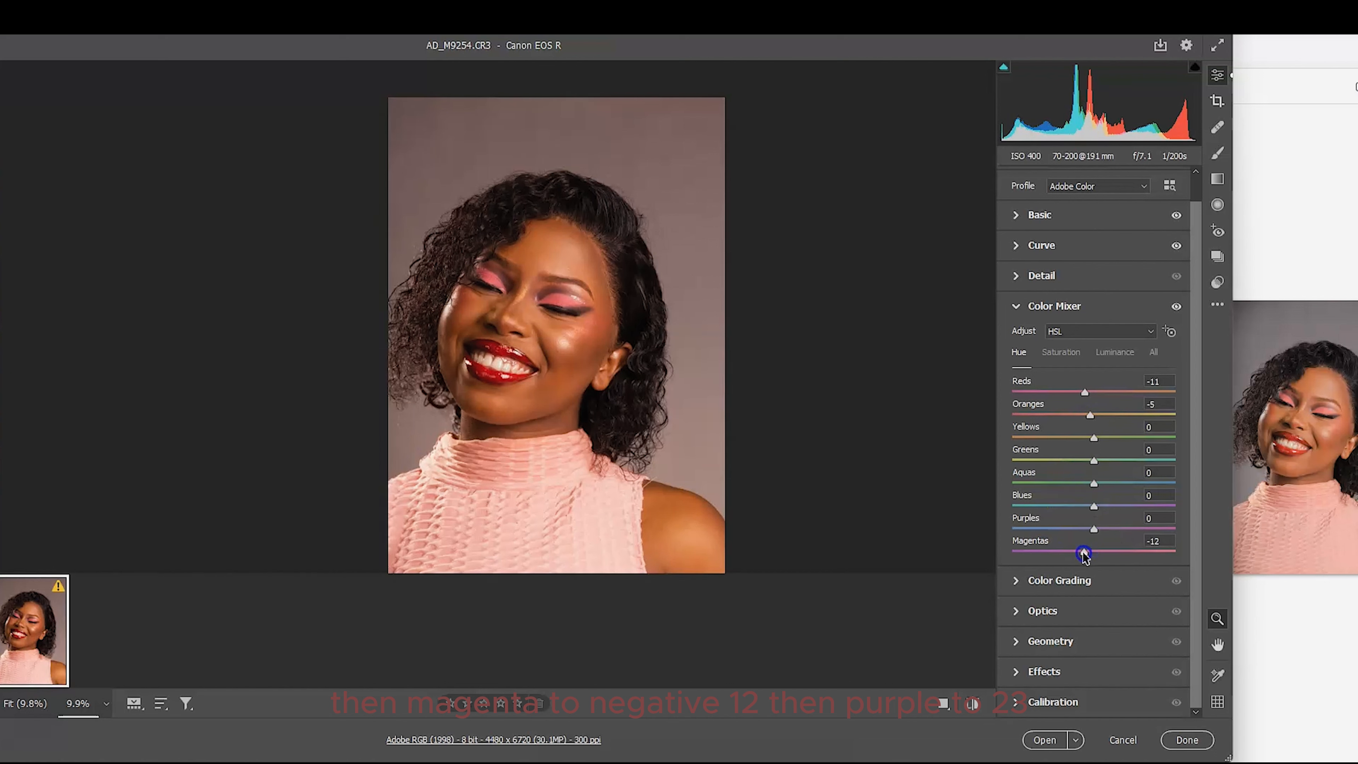
drag(1094, 529, 1135, 532)
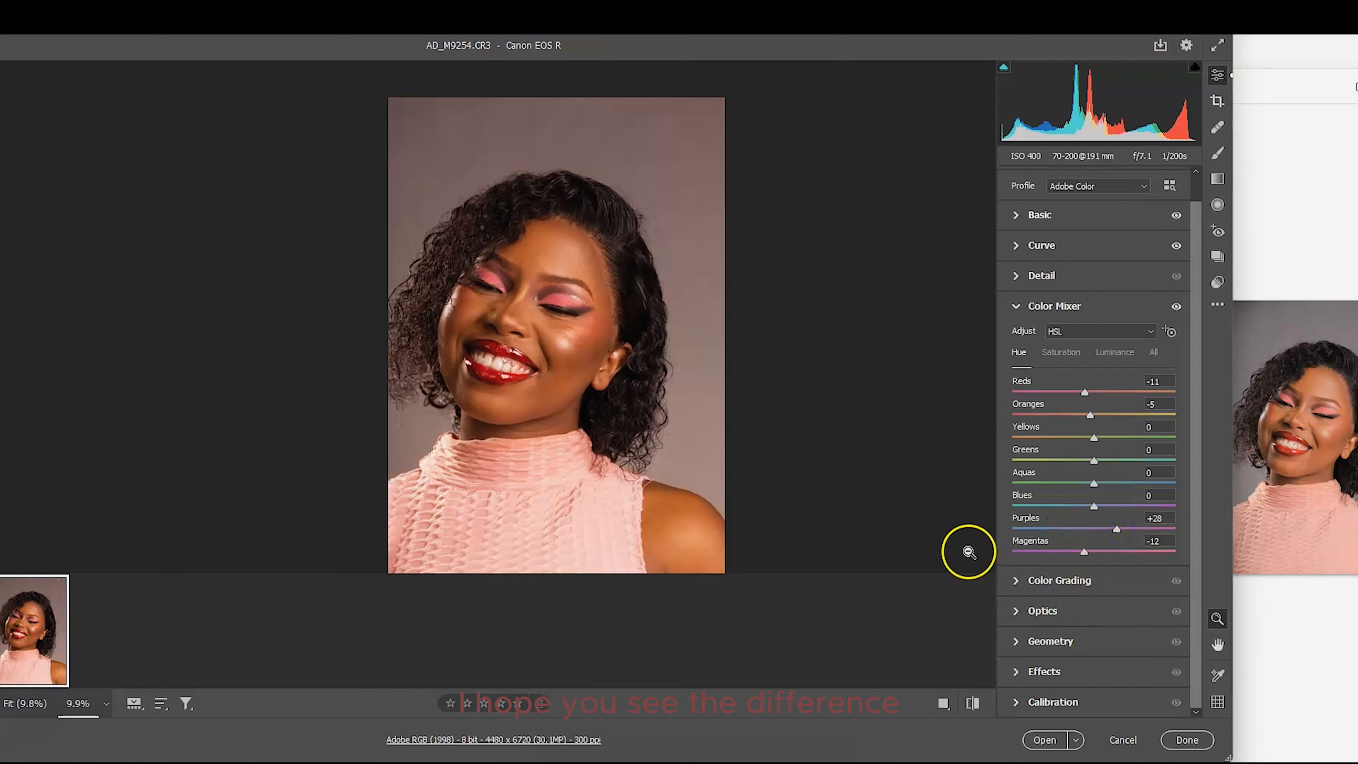
click(973, 703)
click(973, 703)
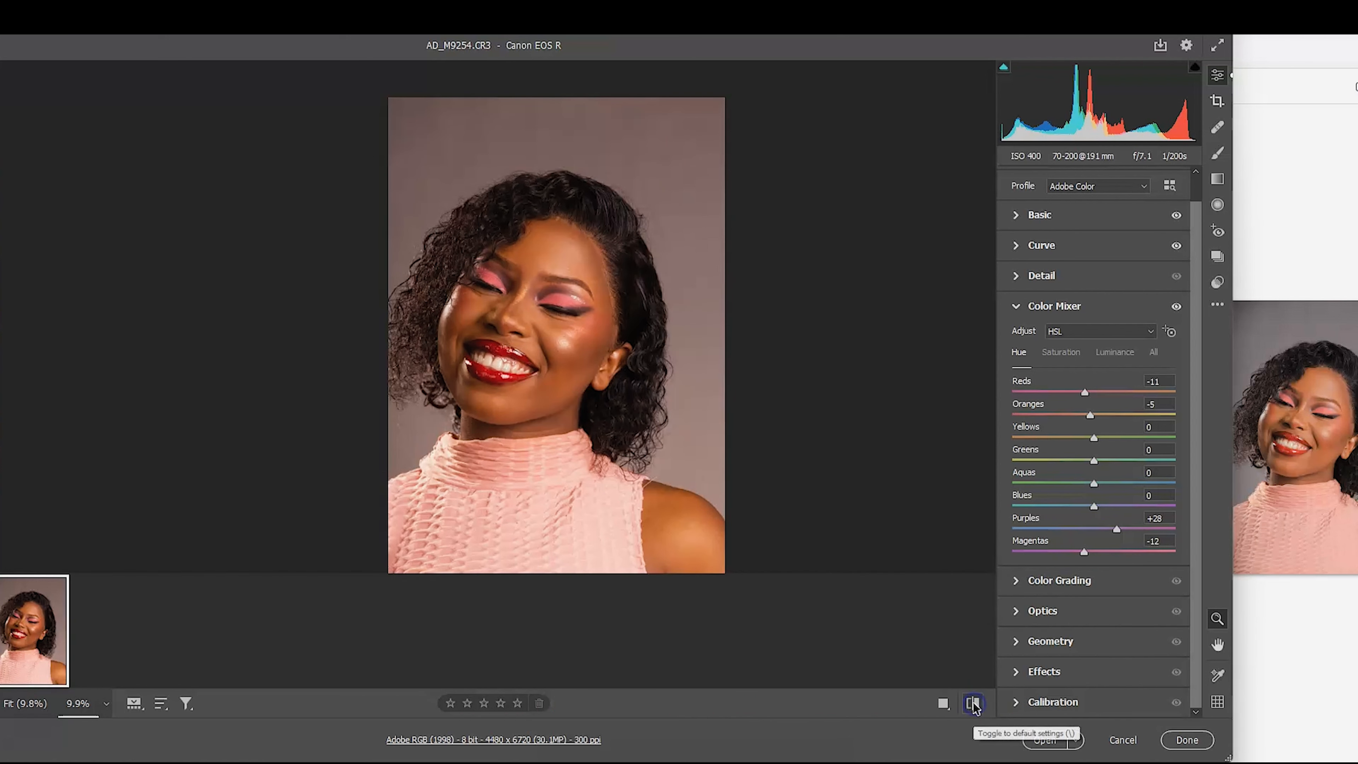
In Color Grading, try tinting the midtones, return their saturation to 0 and raise the midtones luminance to 28
click(1106, 584)
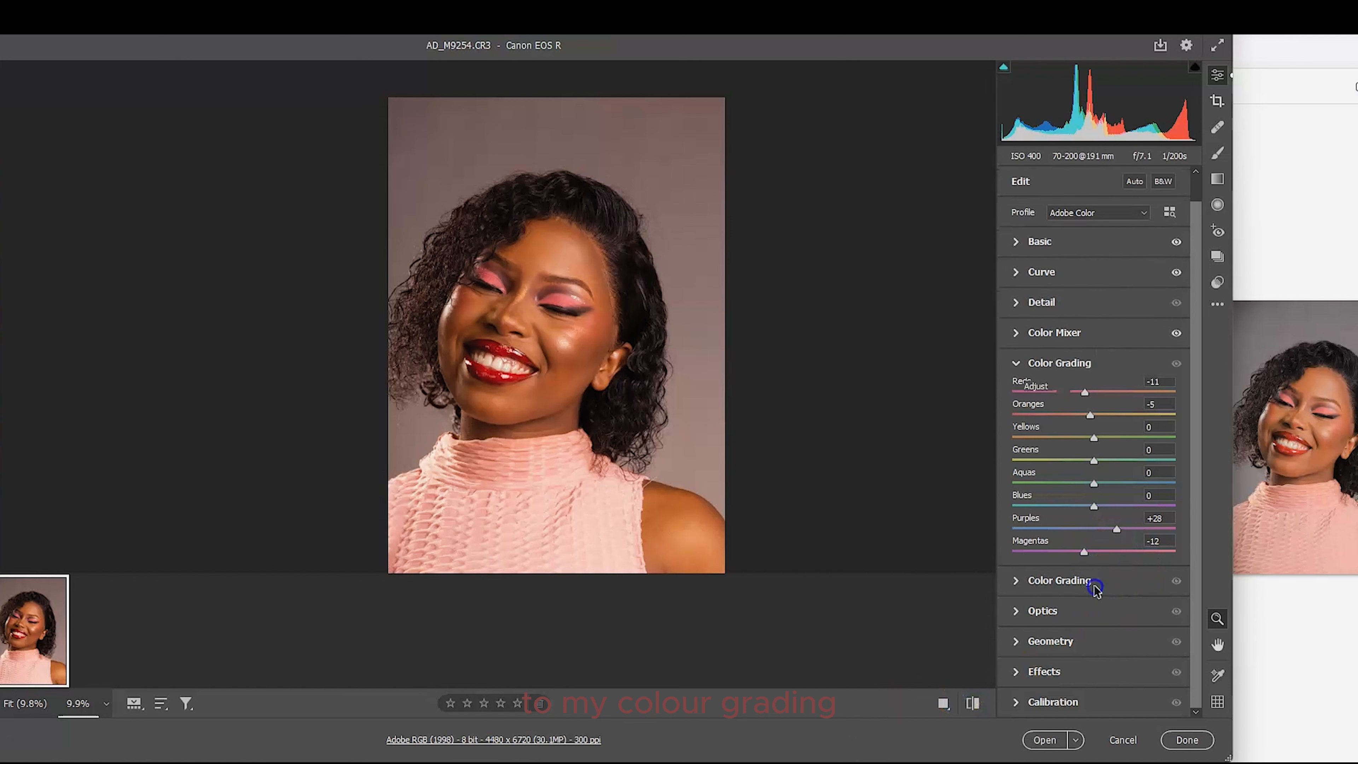
drag(1093, 376, 1099, 381)
drag(1096, 381, 1096, 376)
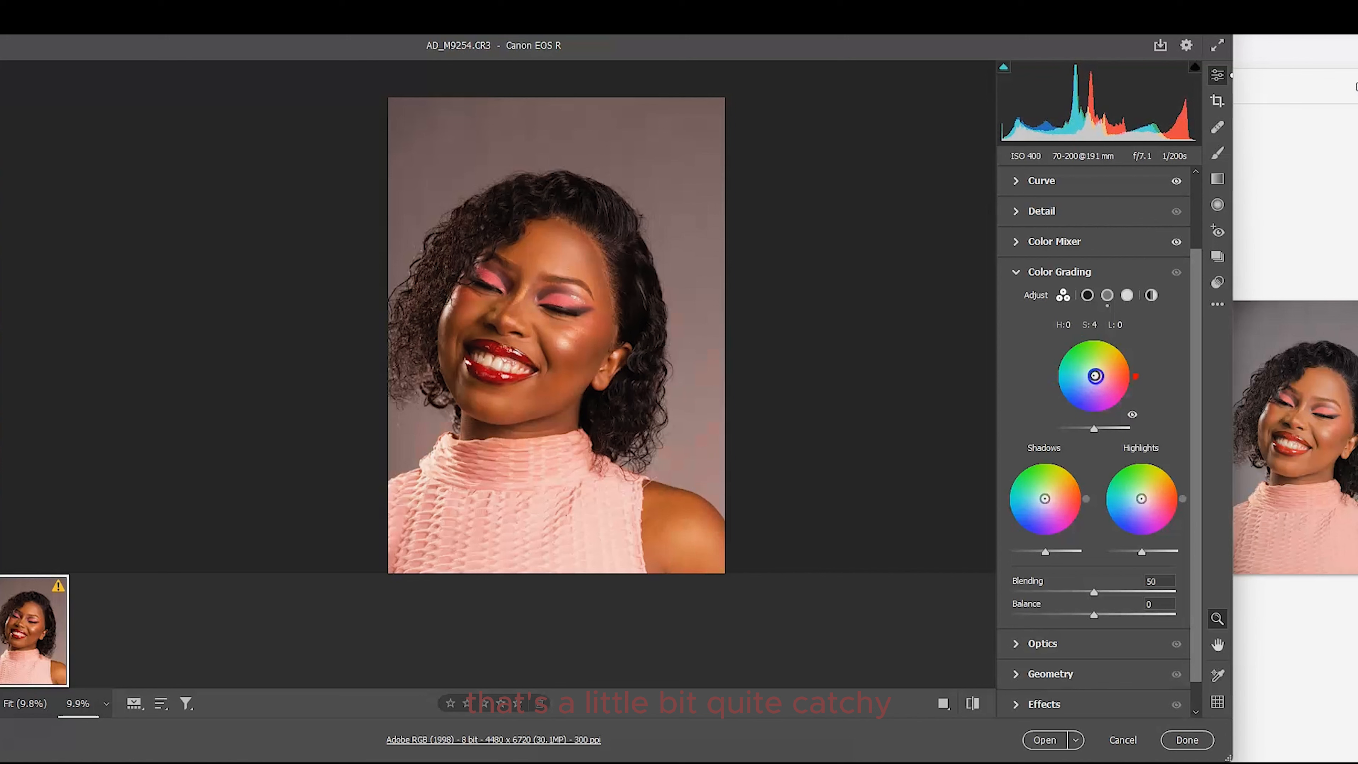
drag(1096, 376, 1094, 376)
drag(1095, 428, 1106, 429)
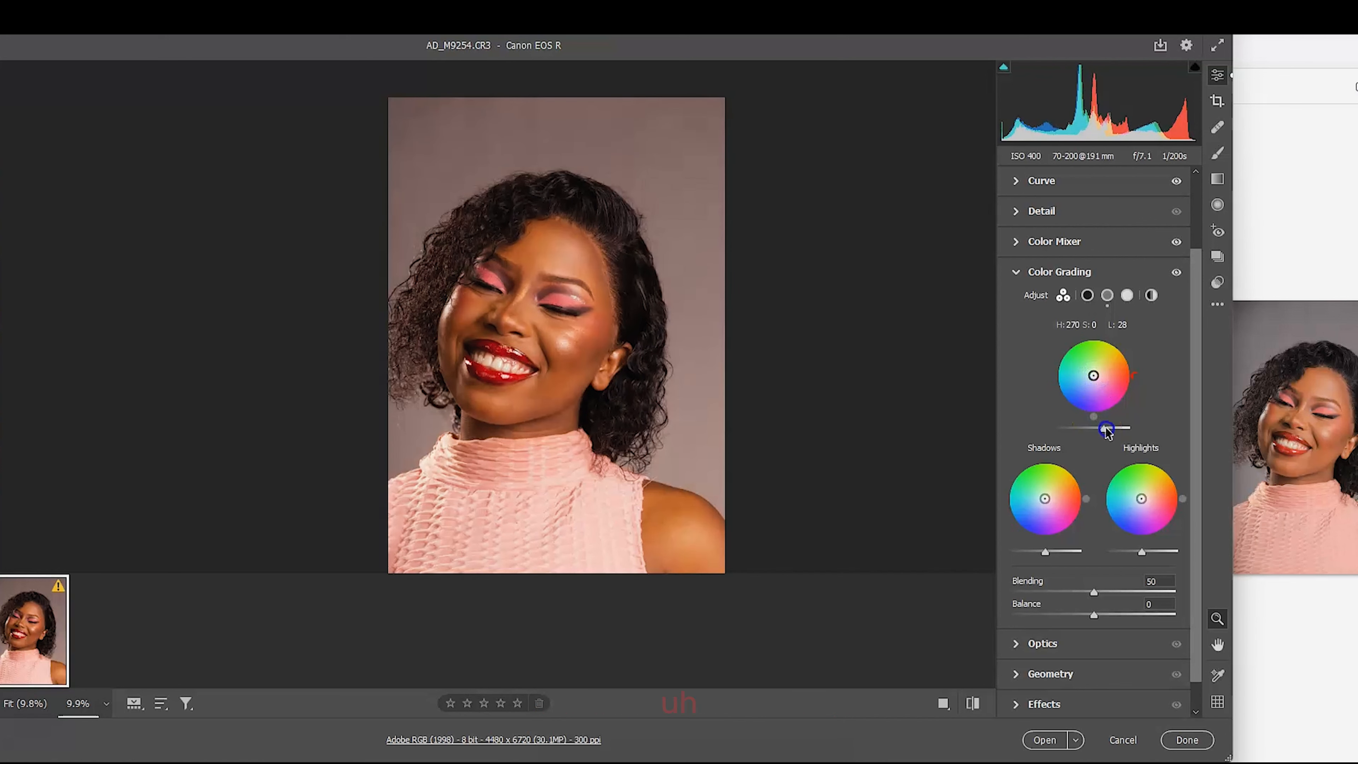
Fine-tune the shadows luminance close to neutral and set the highlights luminance to 20 in Color Grading
drag(1052, 552, 1050, 556)
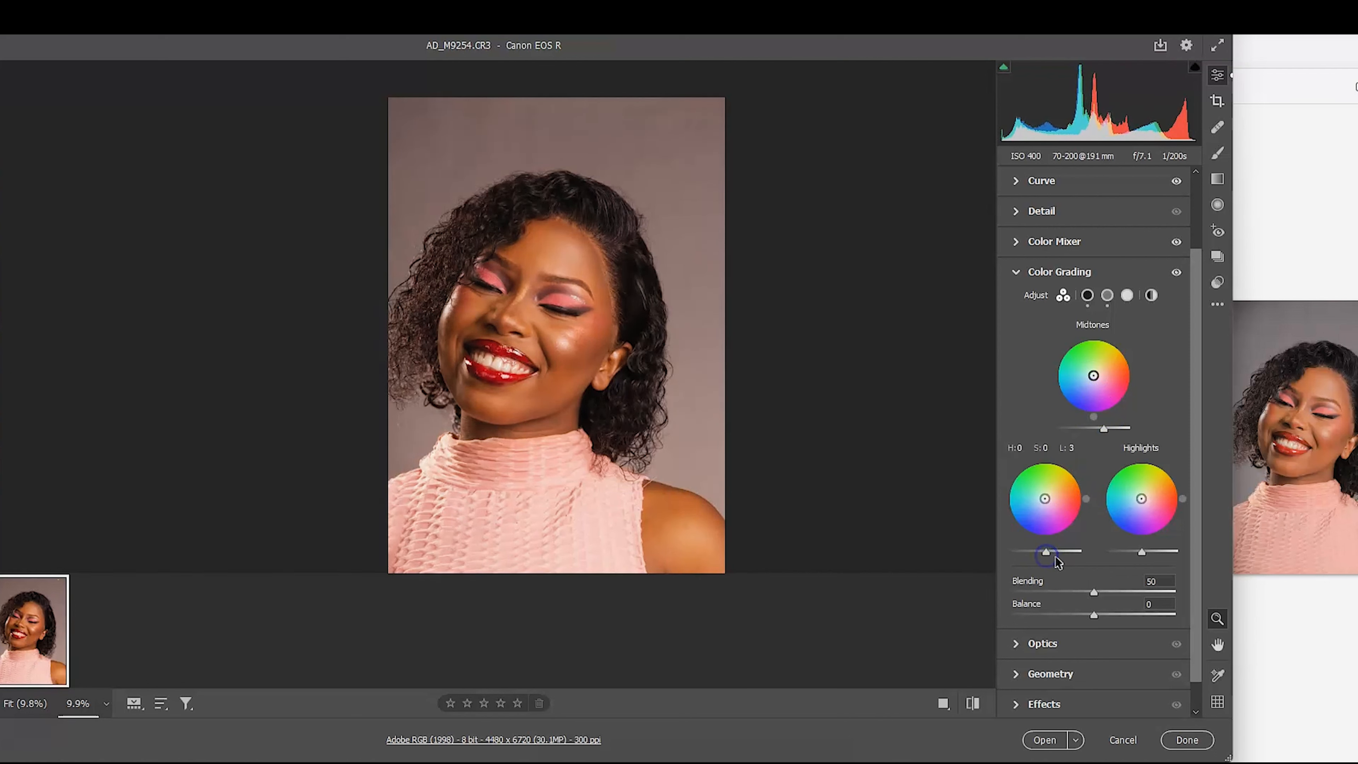
drag(1145, 552, 1151, 558)
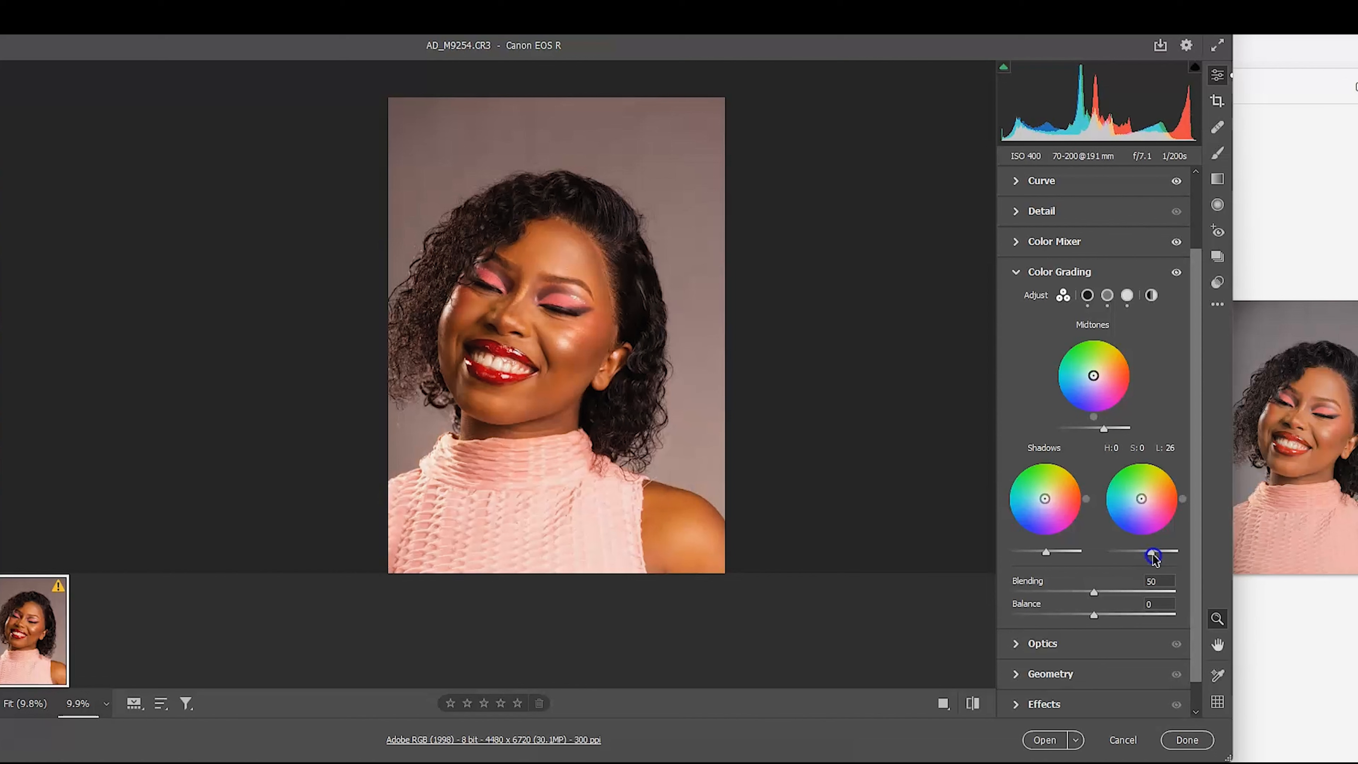
drag(1047, 556, 1049, 559)
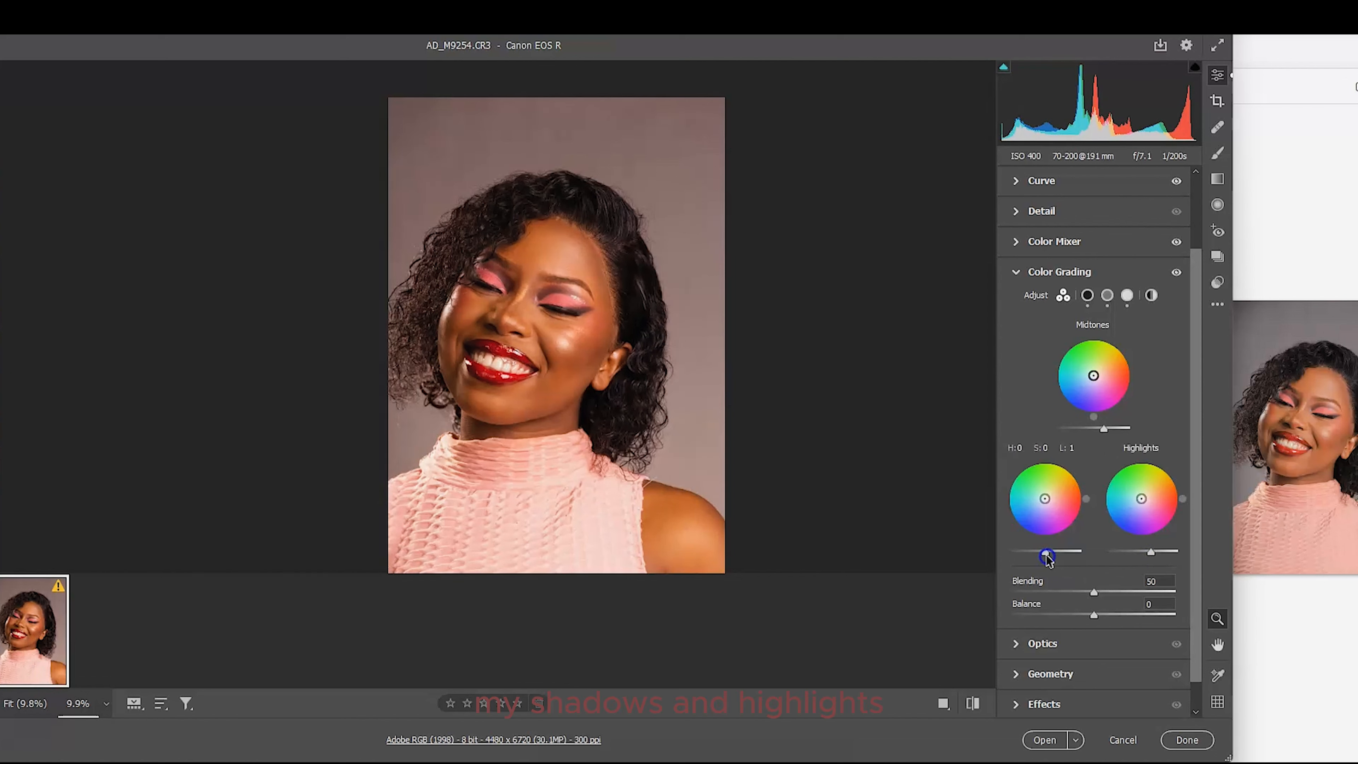
drag(1151, 554, 1155, 558)
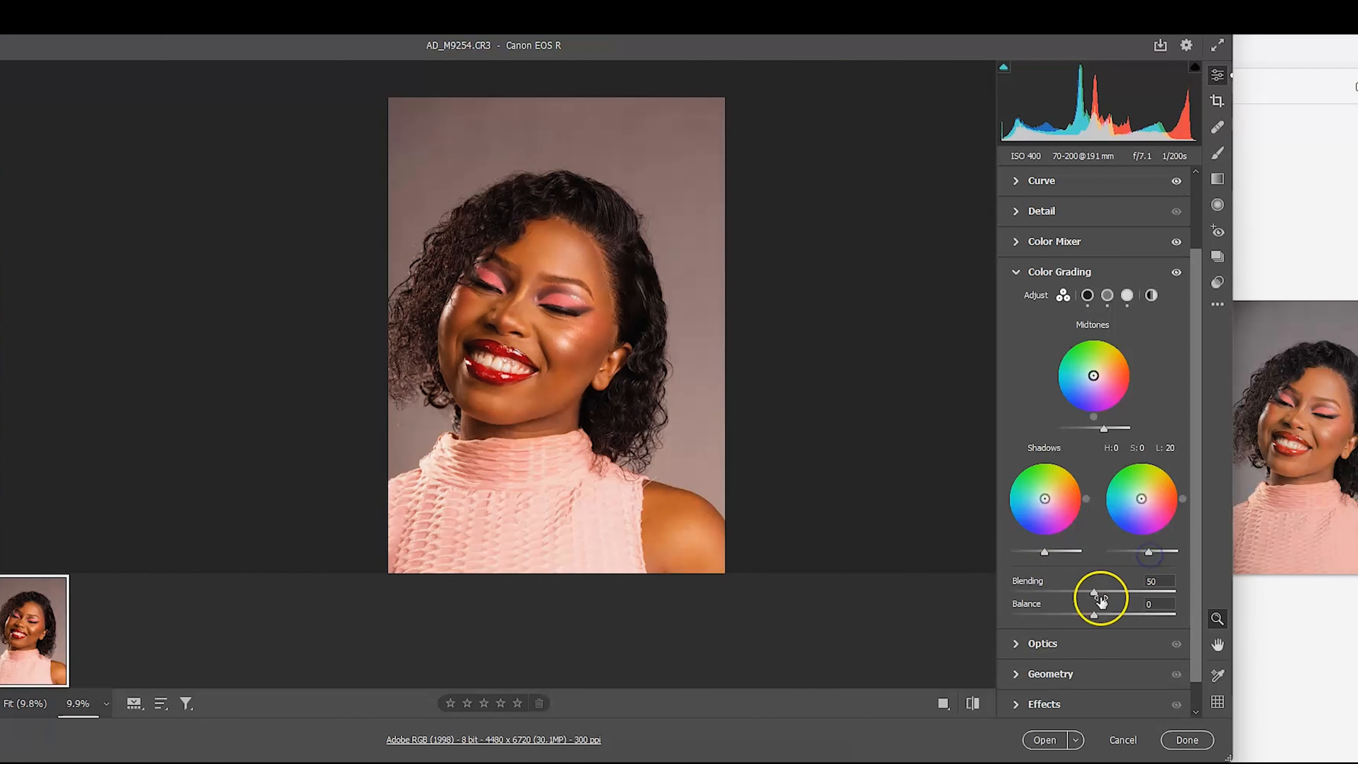
Set the Color Grading Blending to 80 and inspect the result on the face
drag(1126, 596, 1100, 595)
click(606, 419)
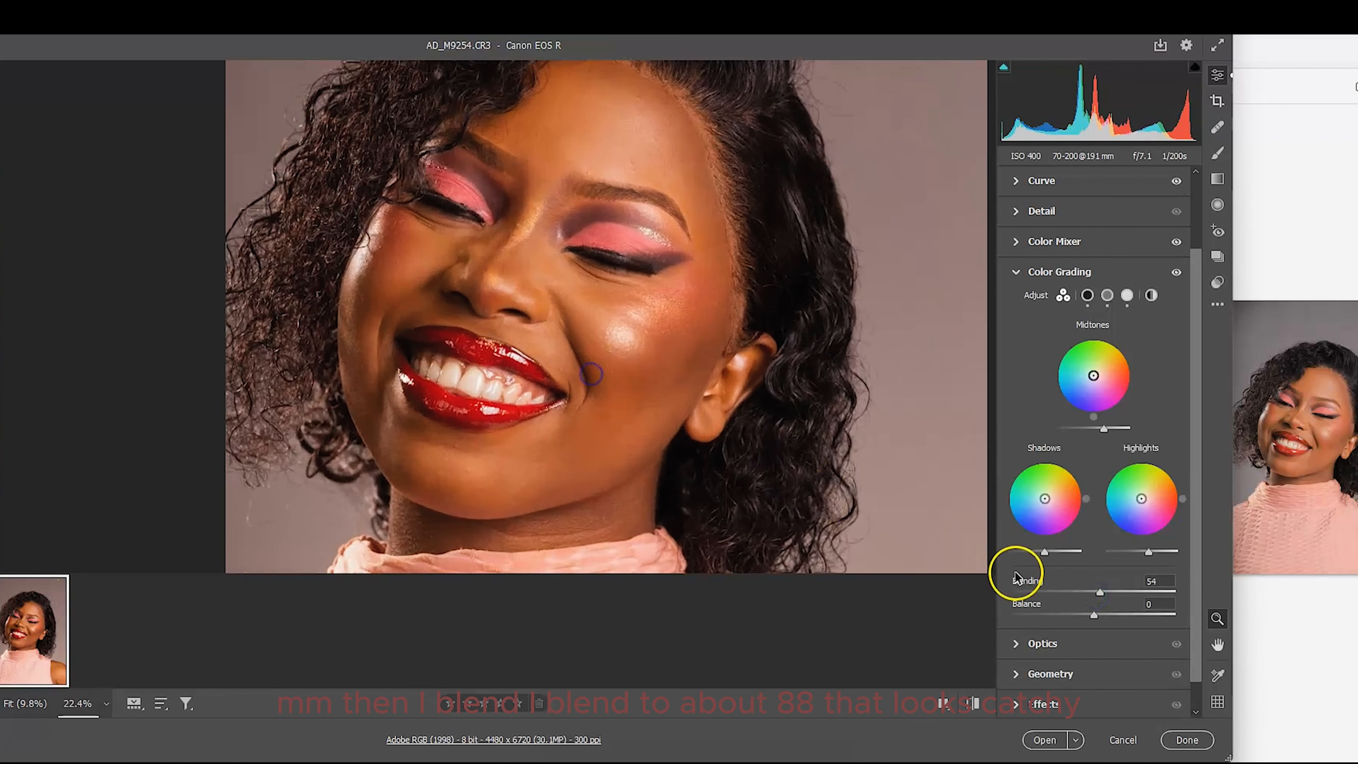
drag(1021, 593, 1152, 595)
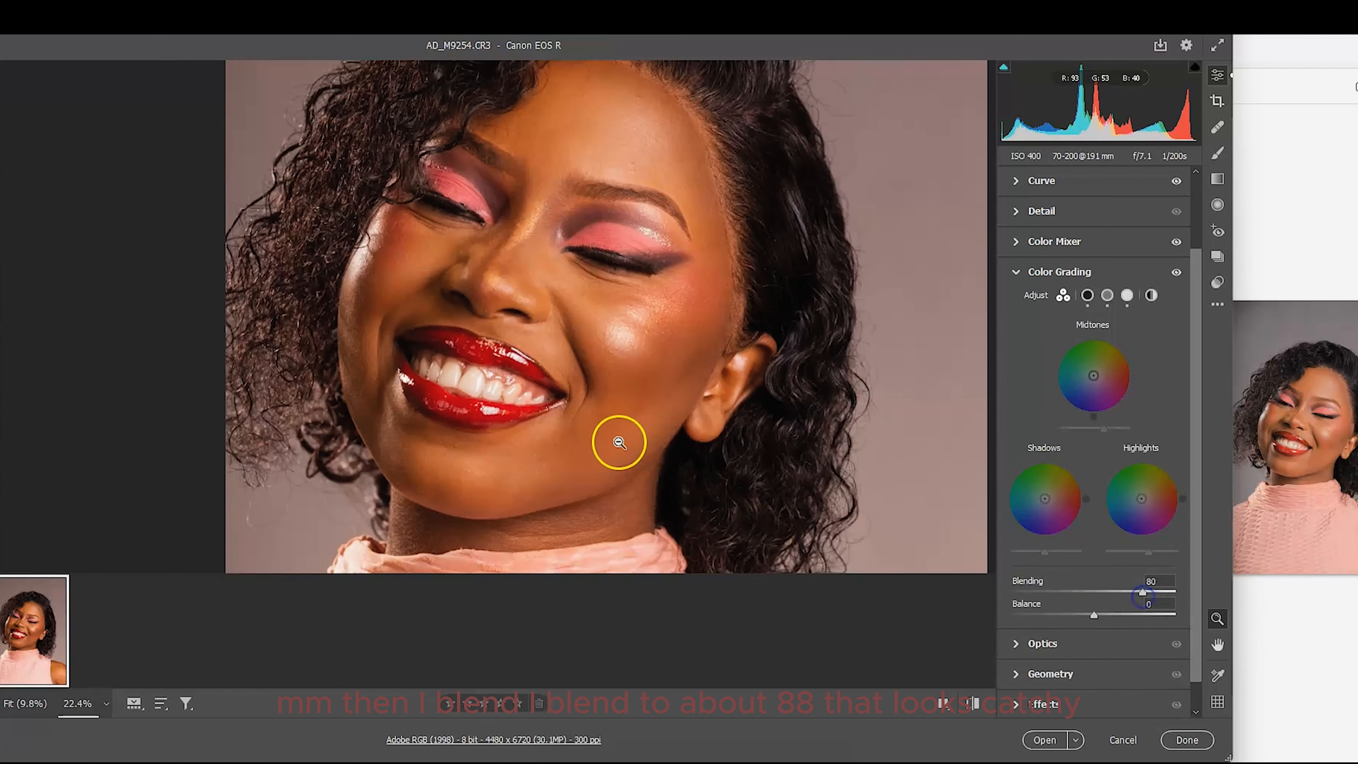
scroll(626, 452, down, 5)
scroll(637, 466, up, 4)
drag(683, 436, 640, 469)
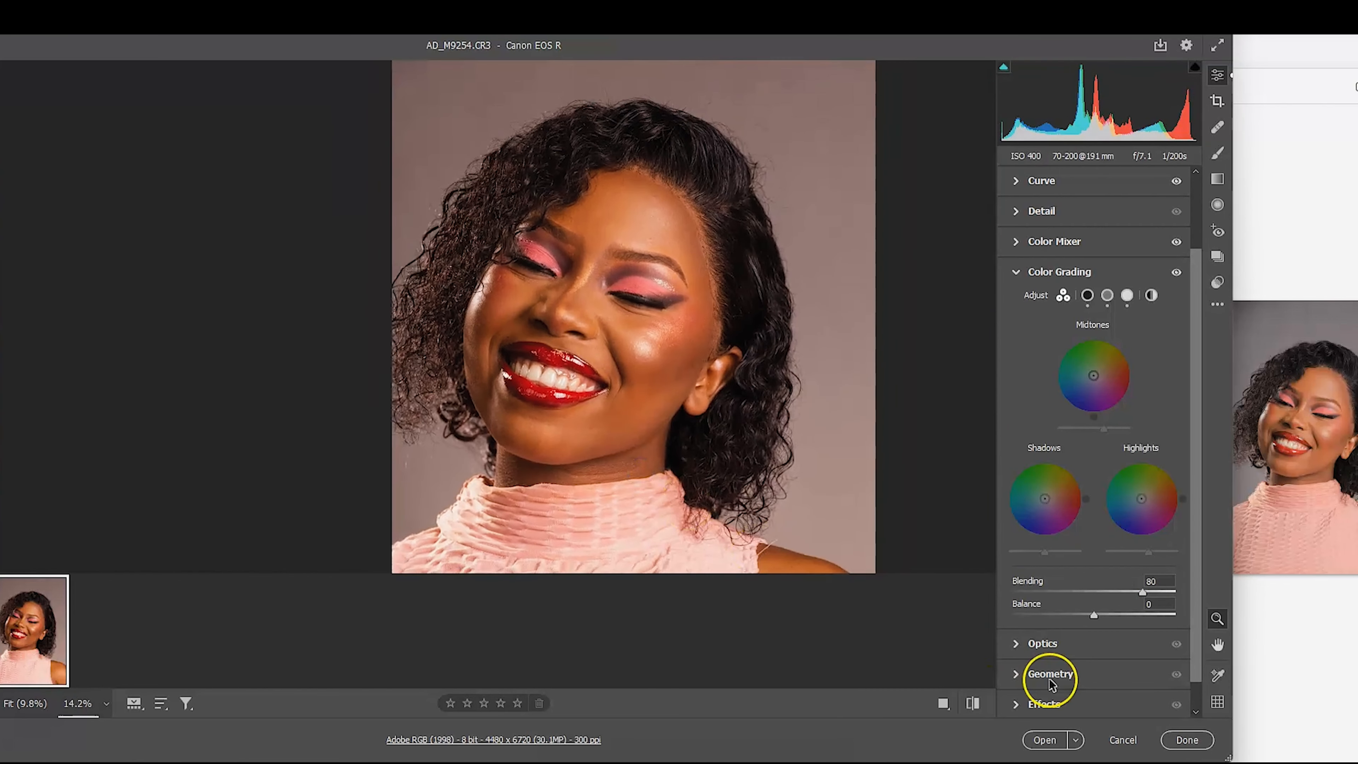
Set the manual Vignette correction in Optics to -53, leaving Geometry as it is
click(1045, 644)
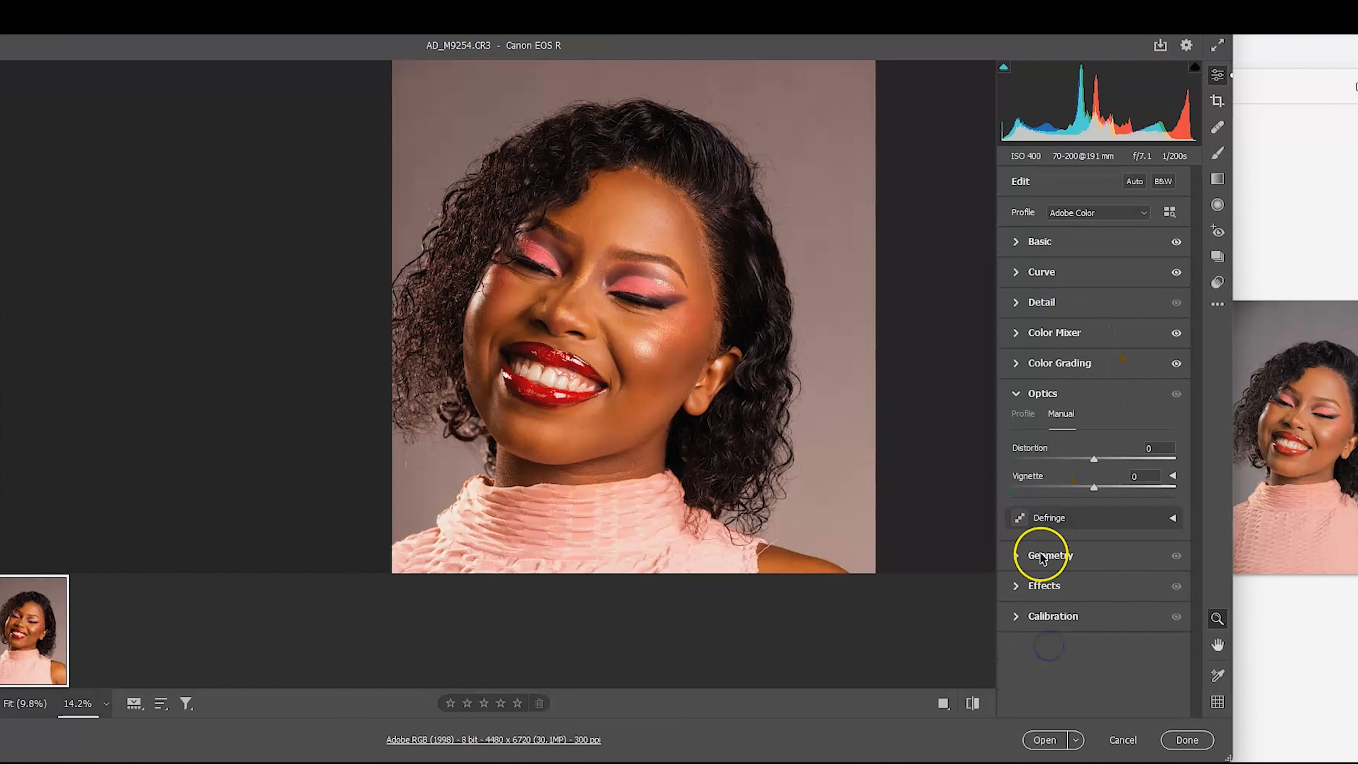
click(1074, 488)
drag(1074, 488, 1053, 498)
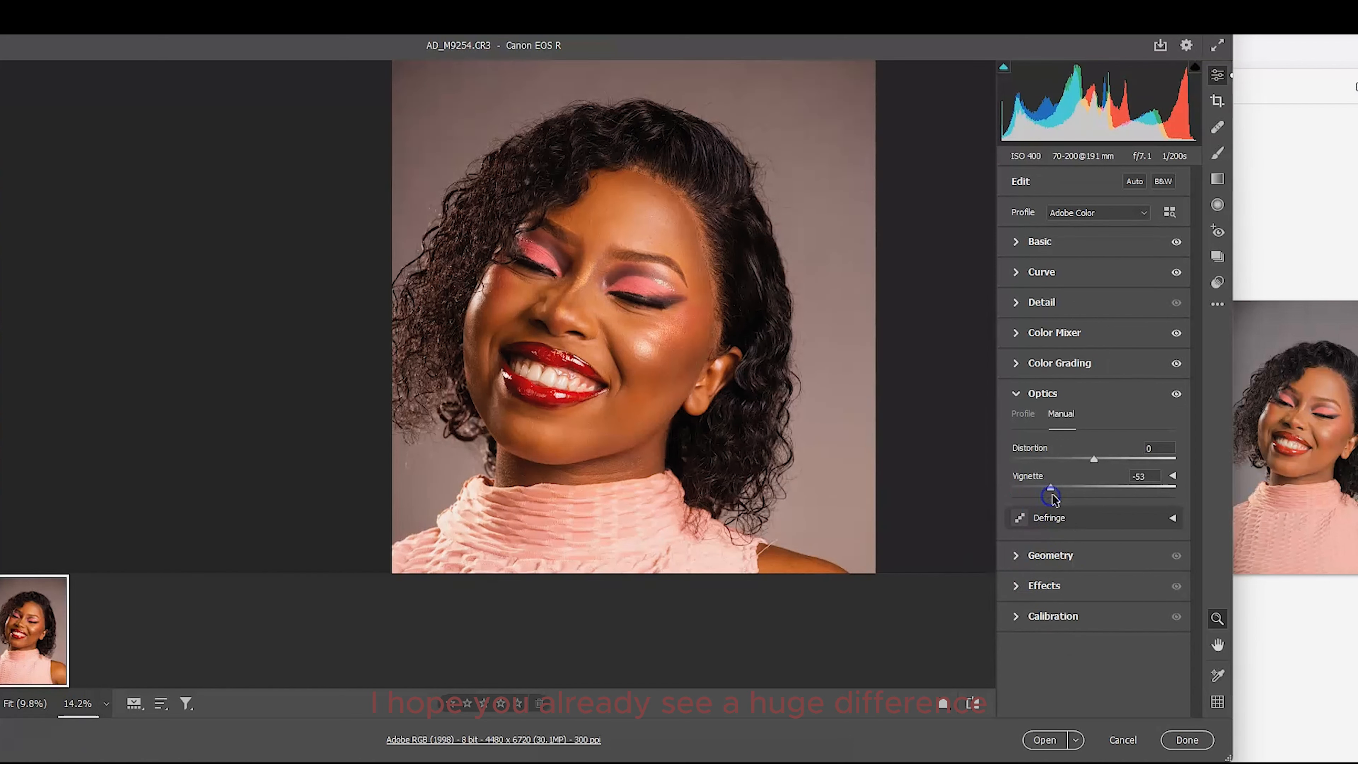
click(1061, 556)
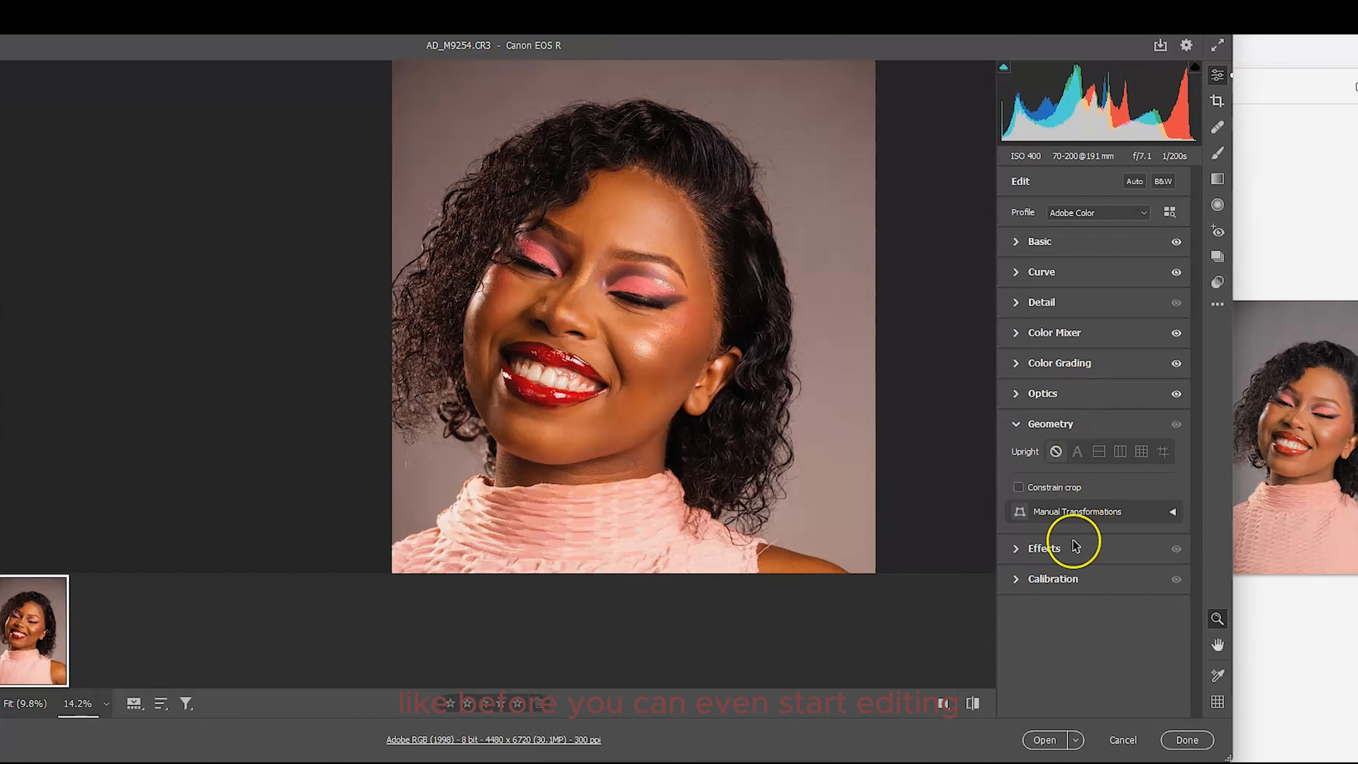
Add a Grain of 11 in Effects while viewing the face up close
click(1016, 550)
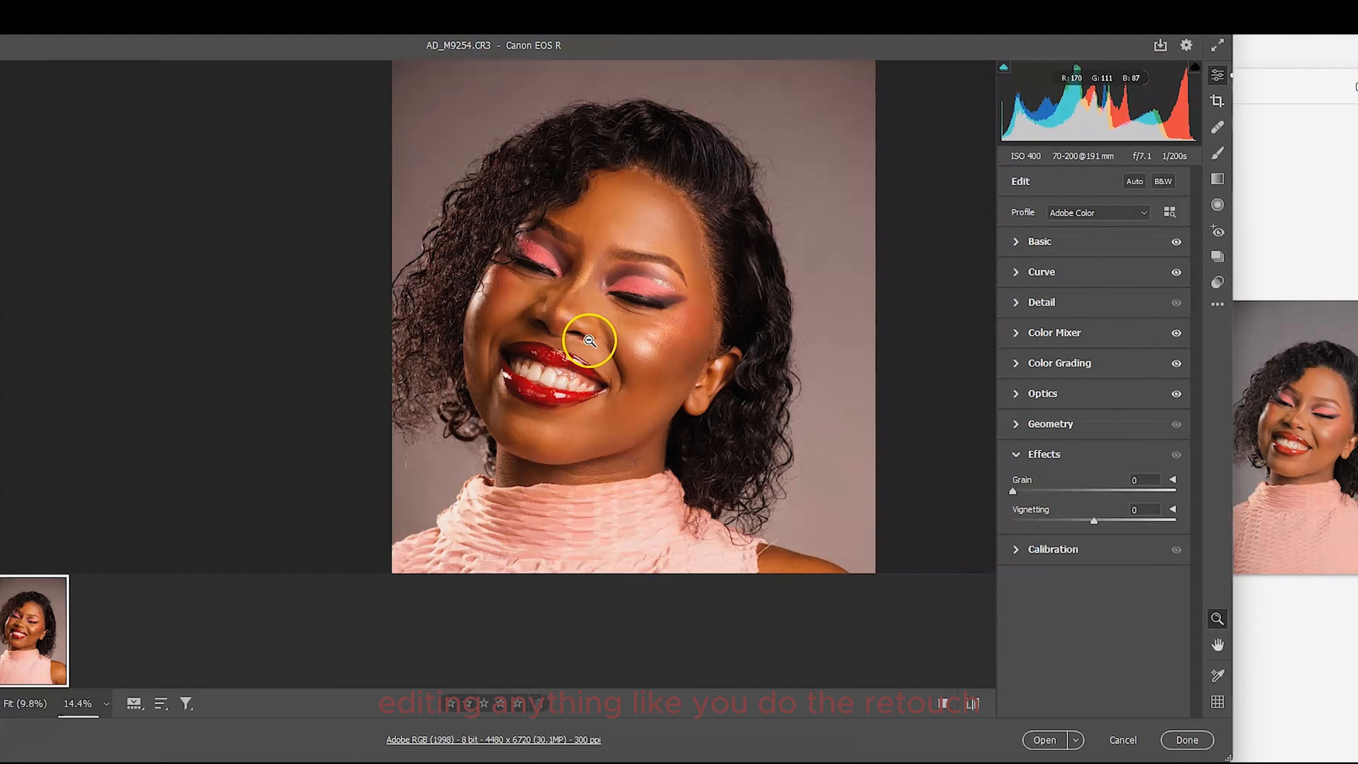
click(584, 330)
drag(647, 349, 752, 424)
drag(1012, 491, 1028, 490)
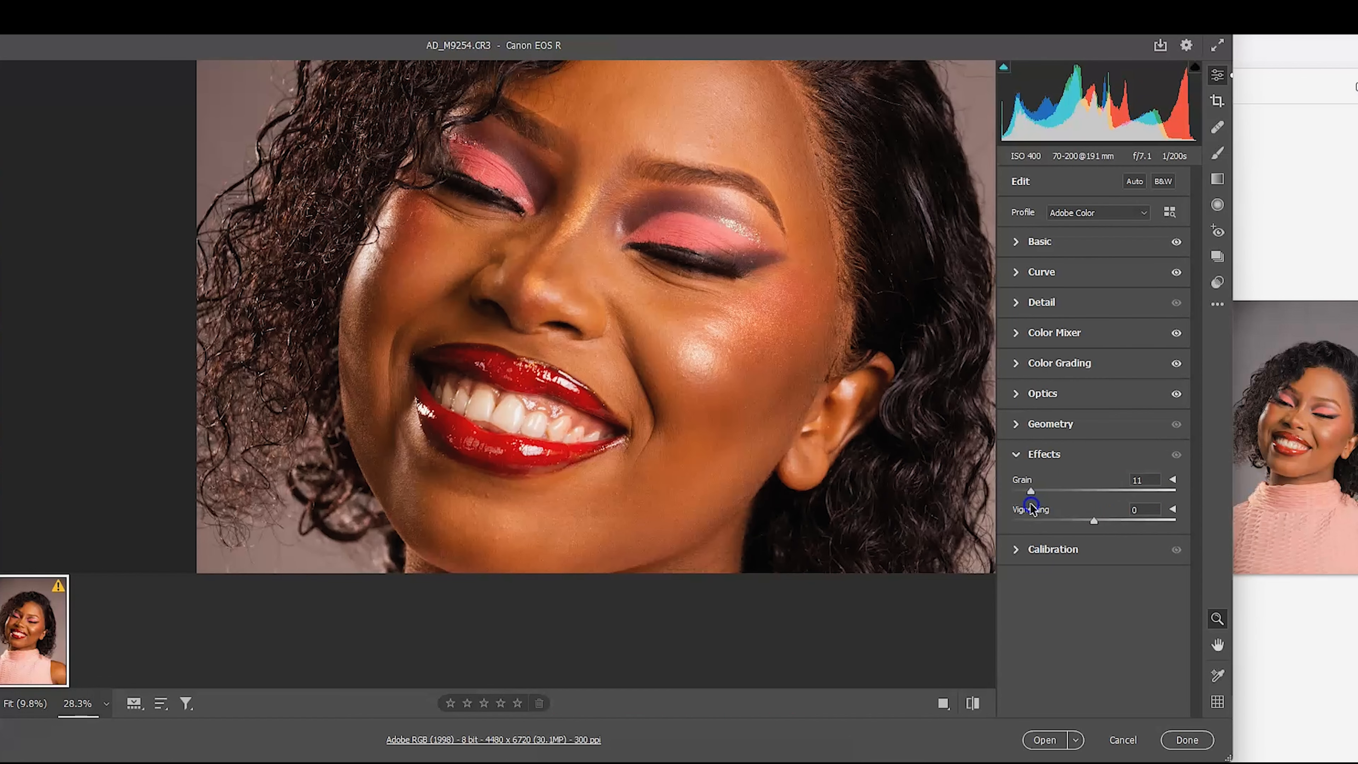
Try an Effects Vignetting of -36, then soften it to -10, judging the whole portrait against the default settings
drag(1092, 524, 1064, 522)
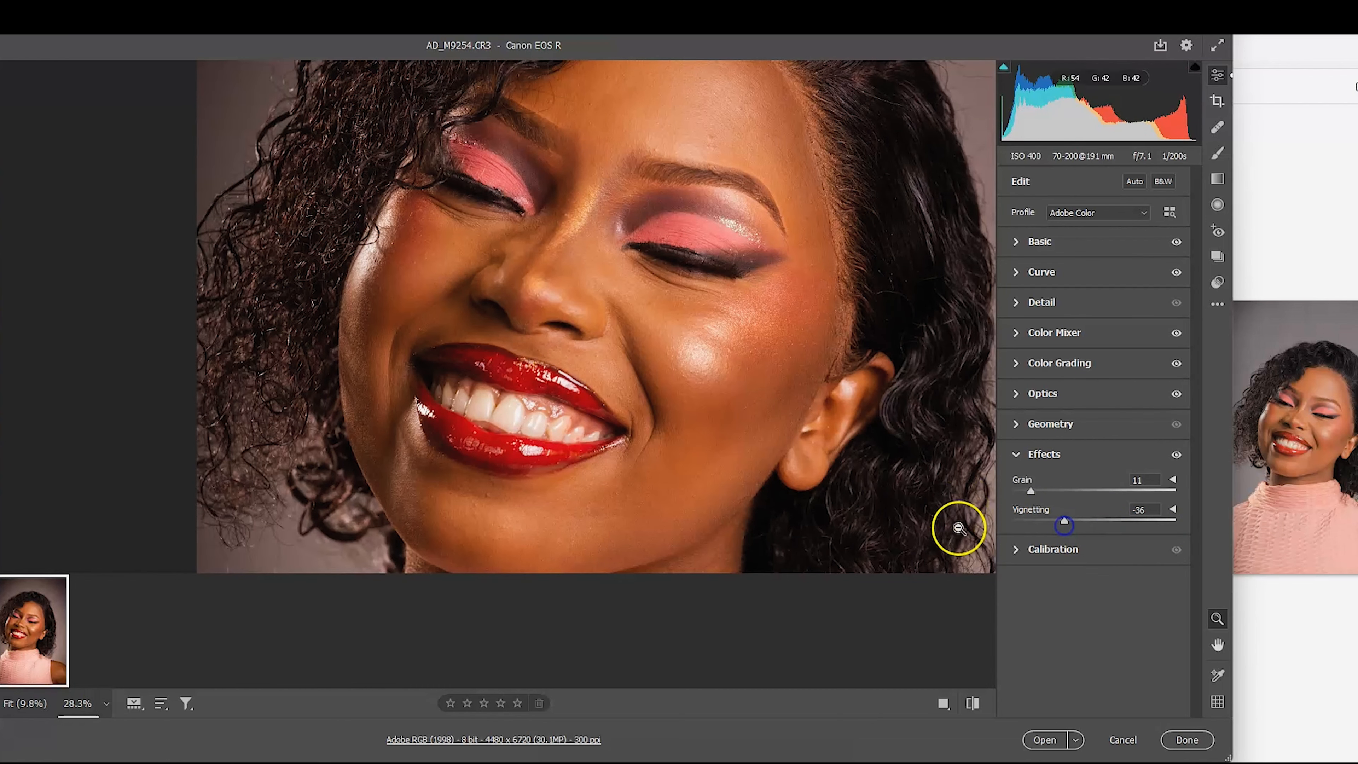
drag(879, 479, 733, 457)
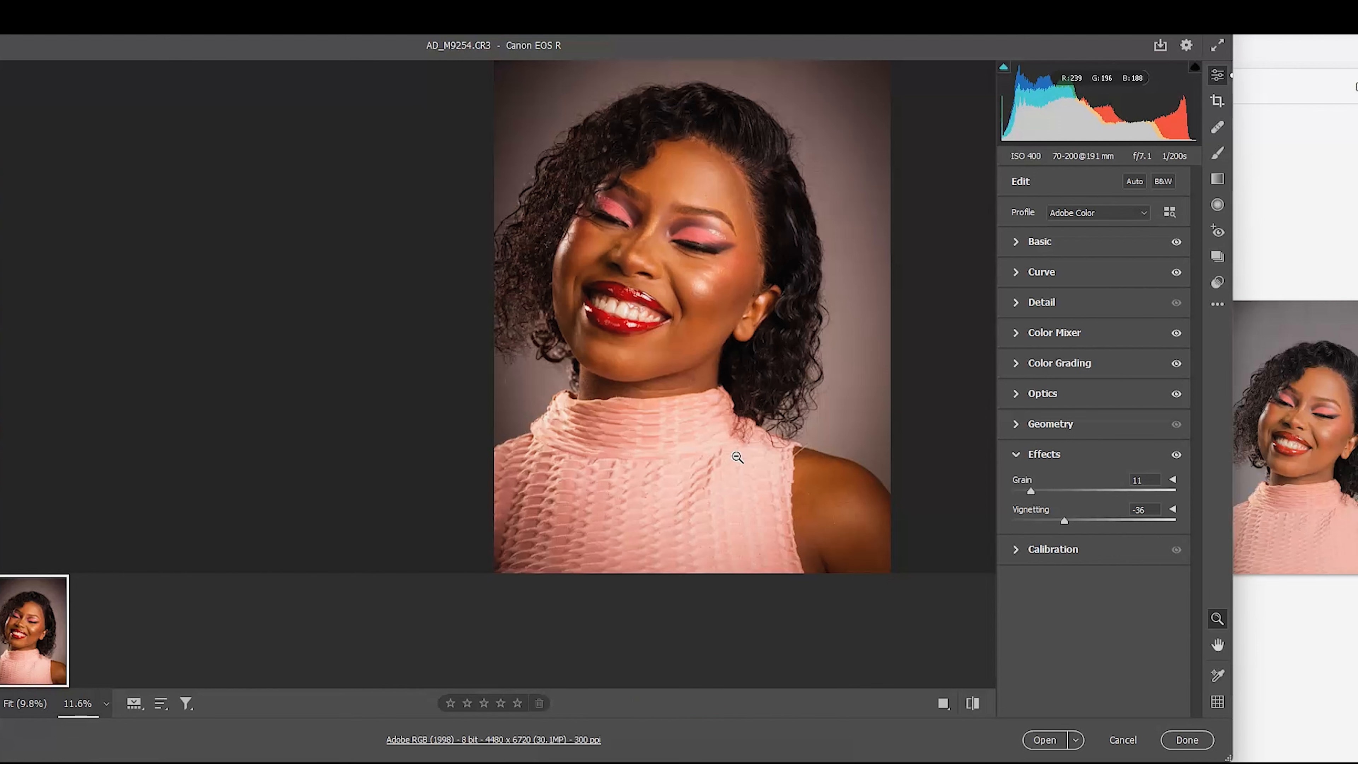
alt+click(738, 457)
alt+click(739, 452)
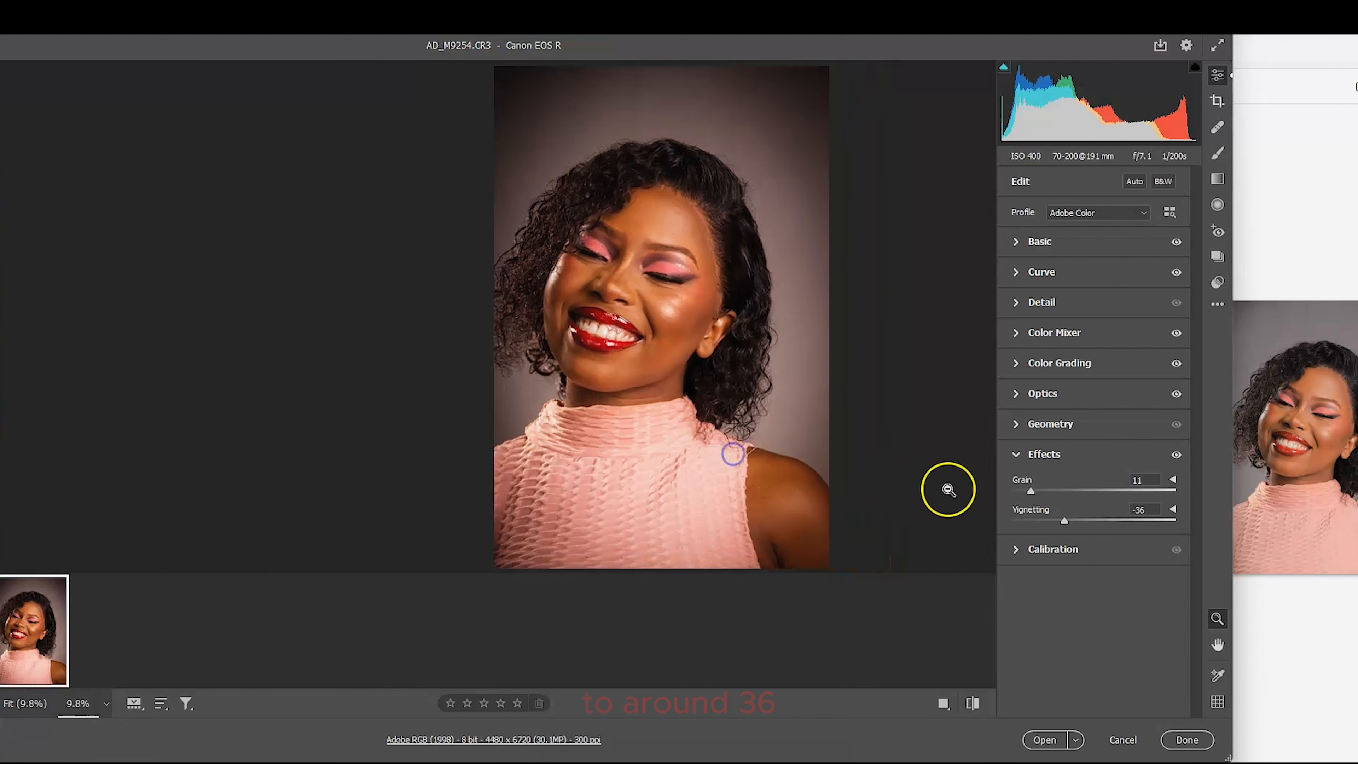
drag(1064, 520, 1081, 523)
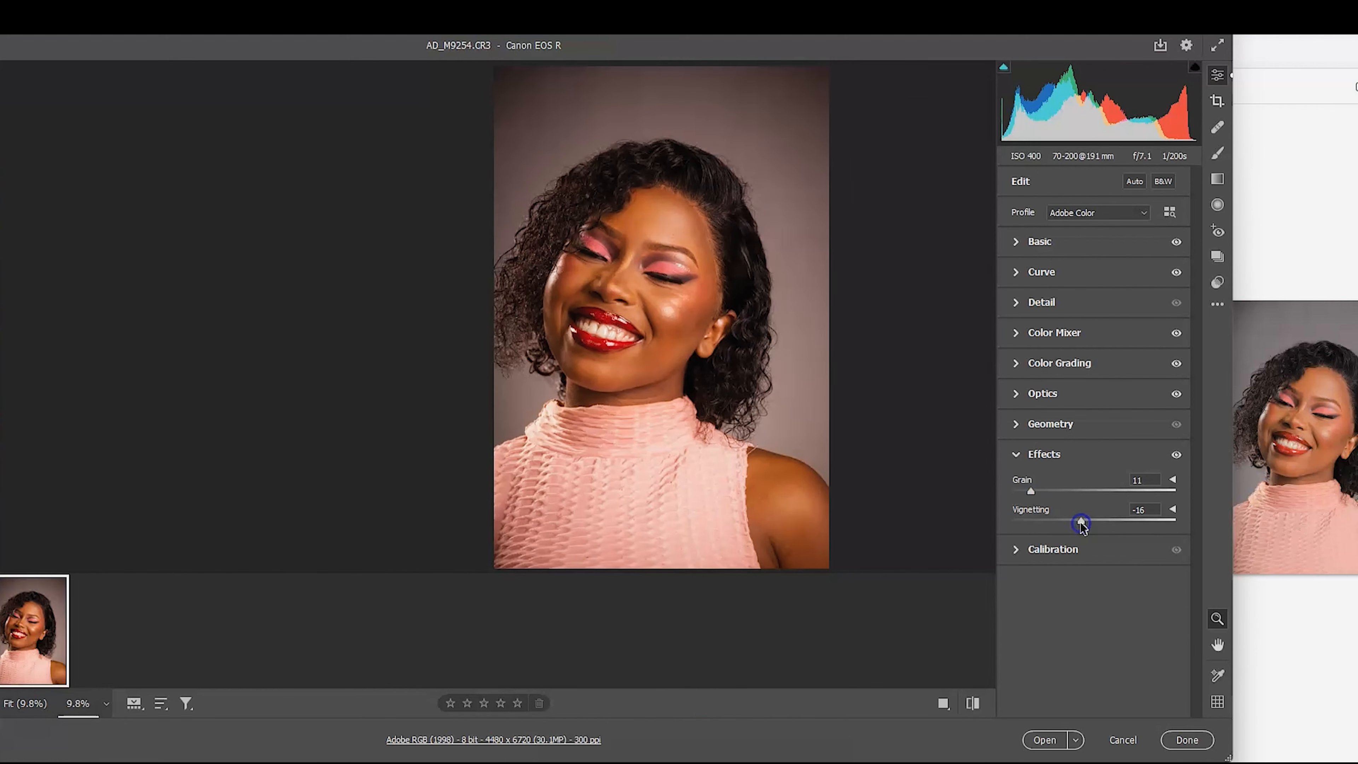
click(972, 704)
click(972, 704)
drag(1083, 522, 1088, 527)
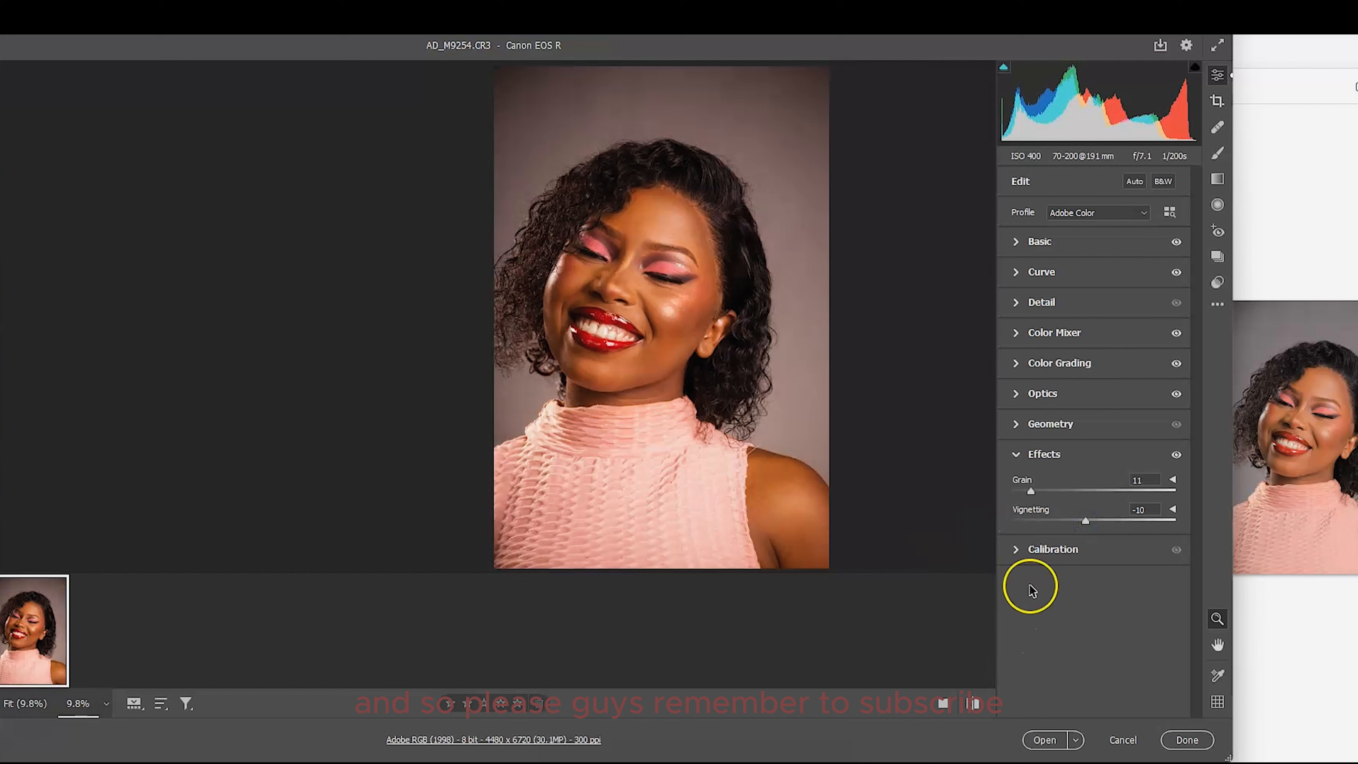
Set the Red Primary saturation to +6 in Calibration and compare the portrait with the default settings
click(1019, 551)
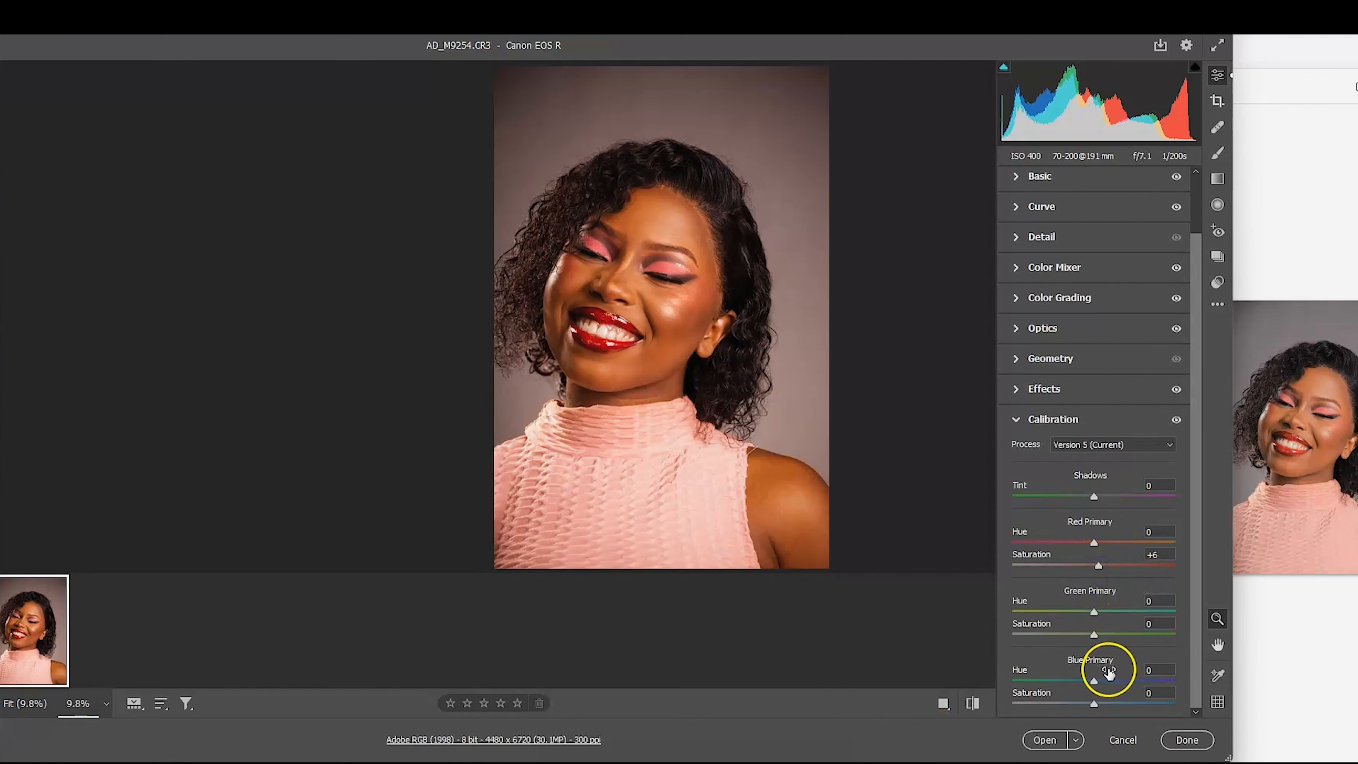
scroll(1109, 674, up, 2)
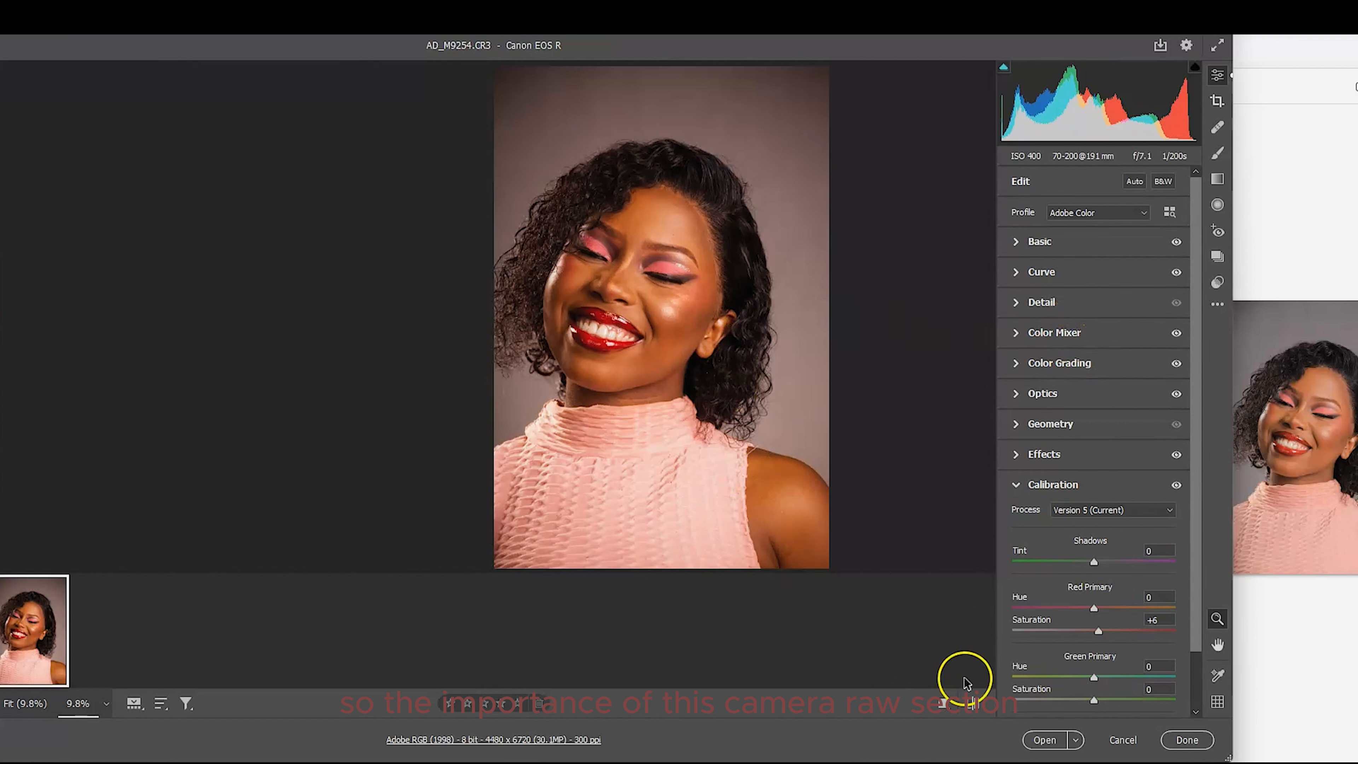
click(972, 705)
click(972, 705)
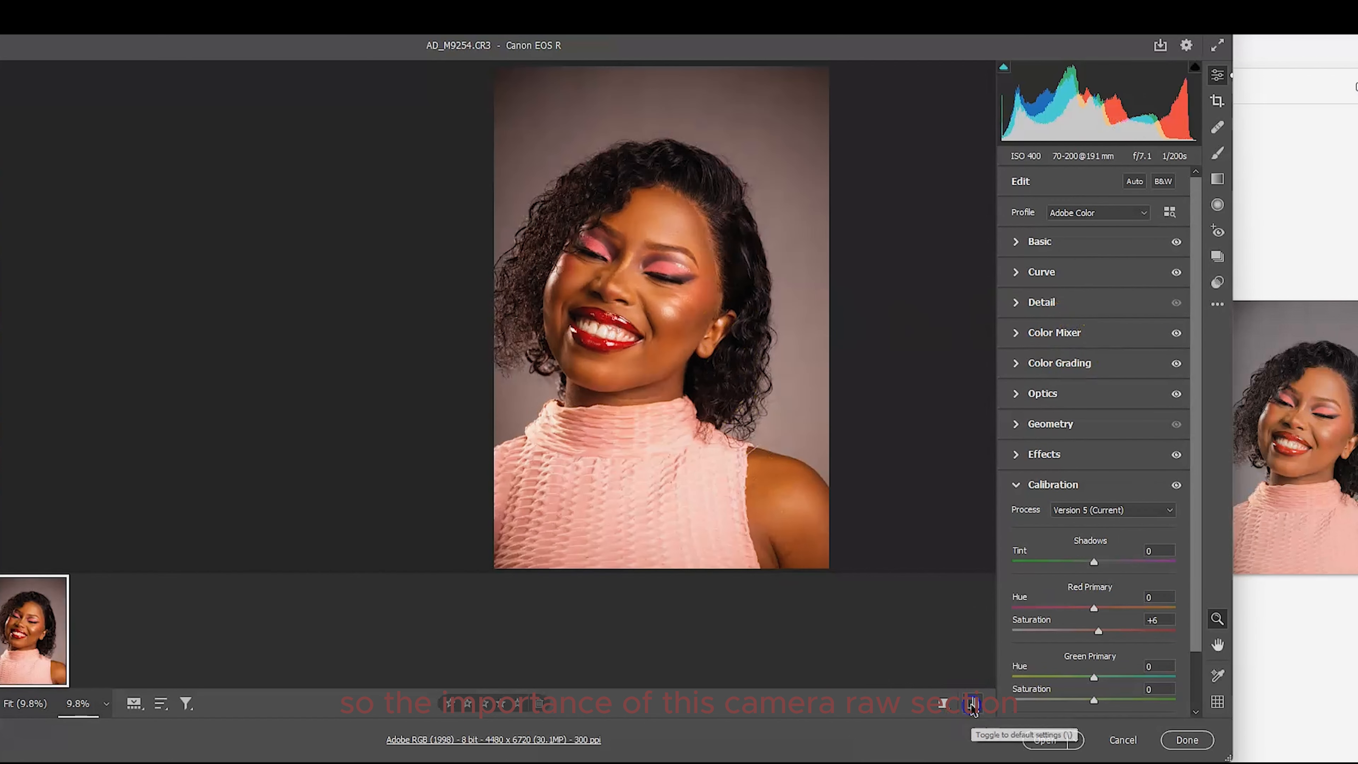
click(972, 704)
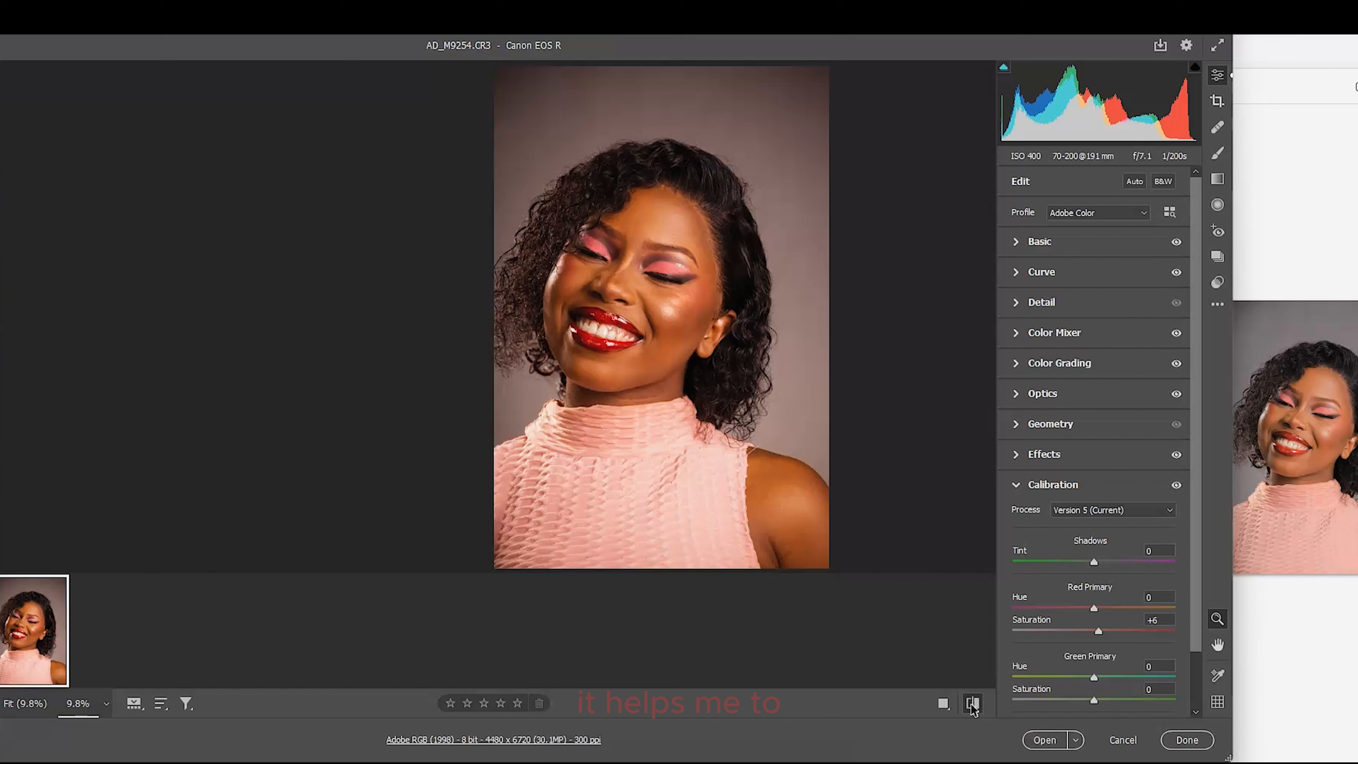
click(972, 705)
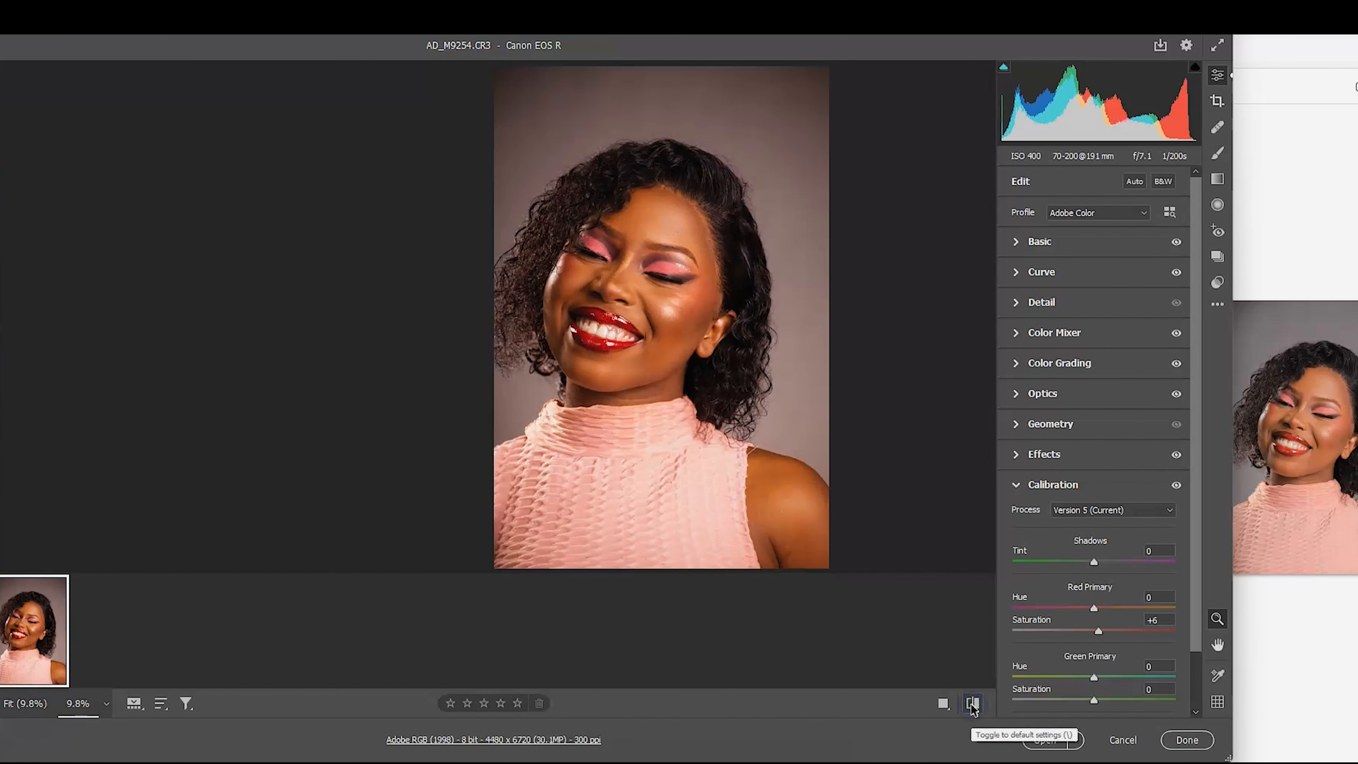
Set the Color Mixer saturation of both Reds and Oranges to +8 and check the result on the portrait
click(1070, 333)
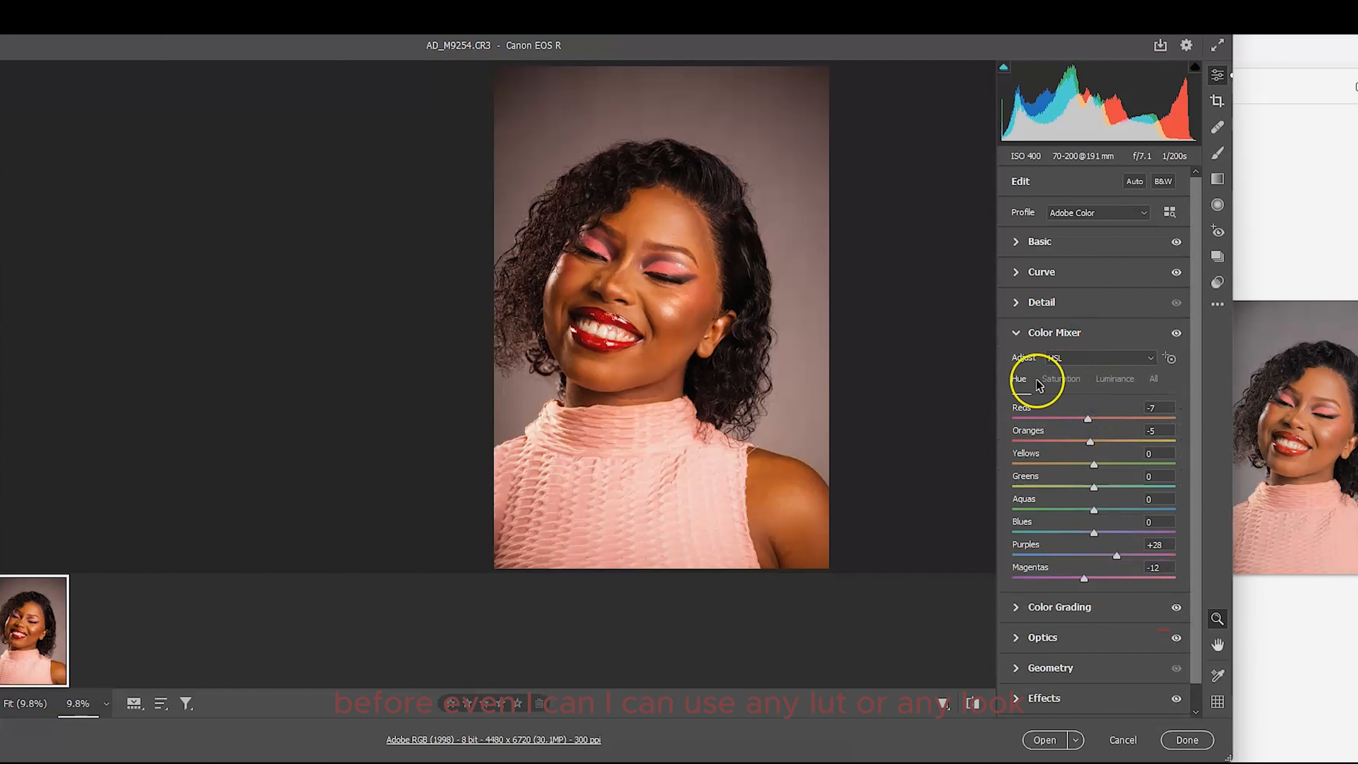
click(1061, 379)
drag(1105, 419, 1100, 420)
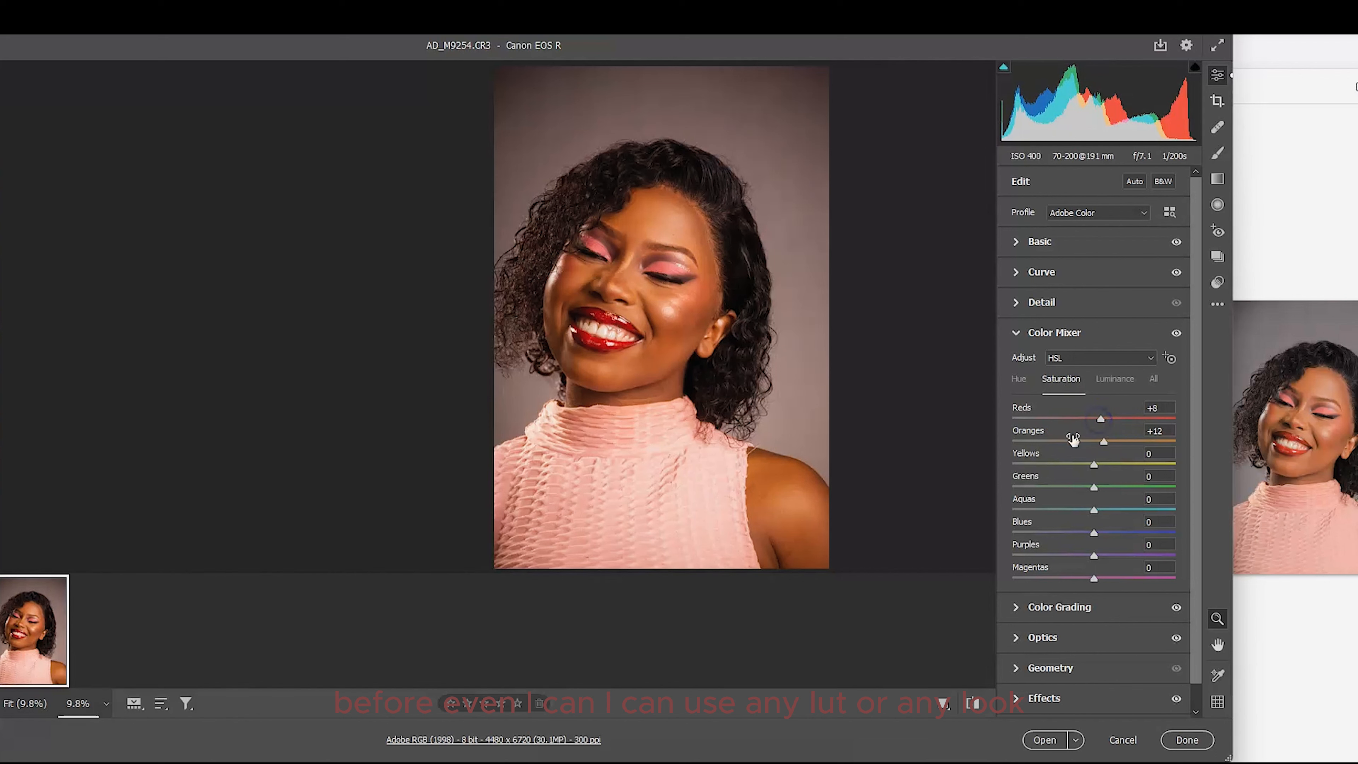
drag(1105, 441, 1101, 443)
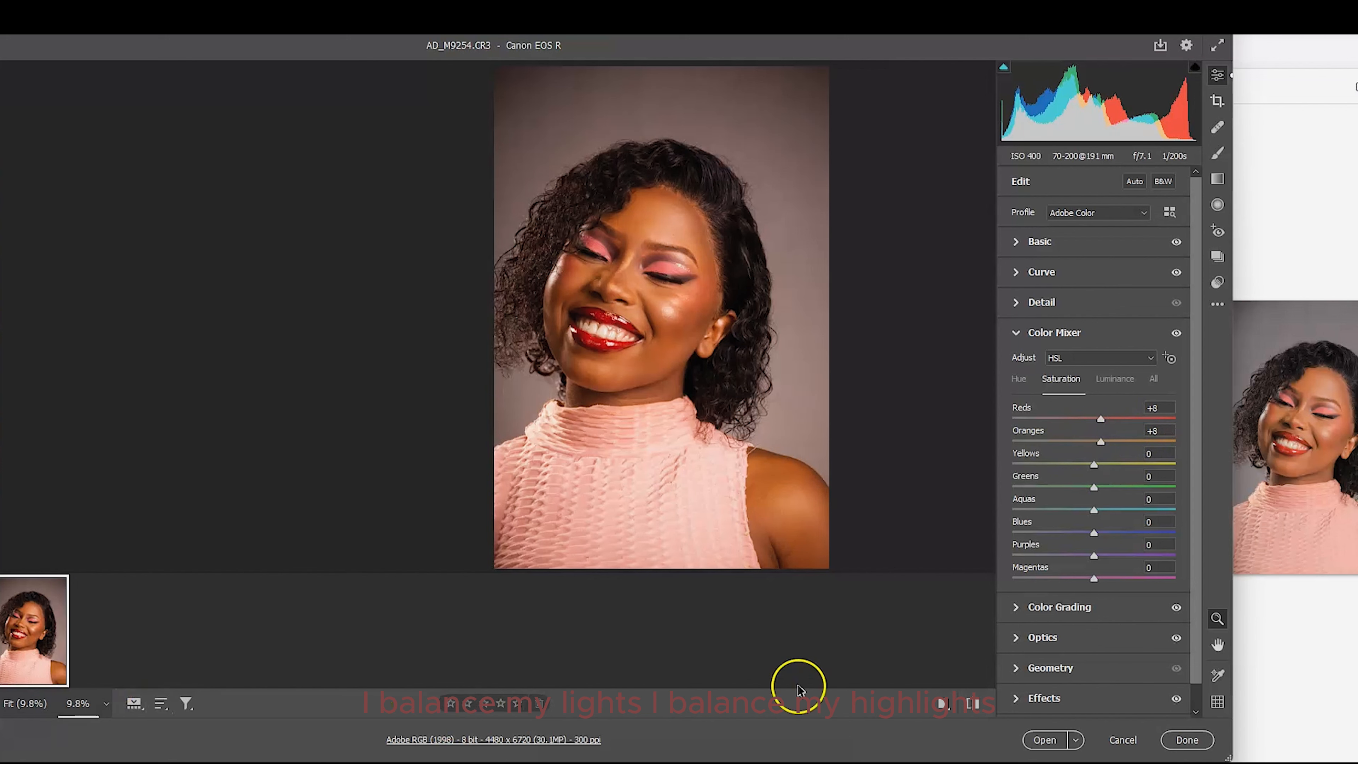
click(971, 707)
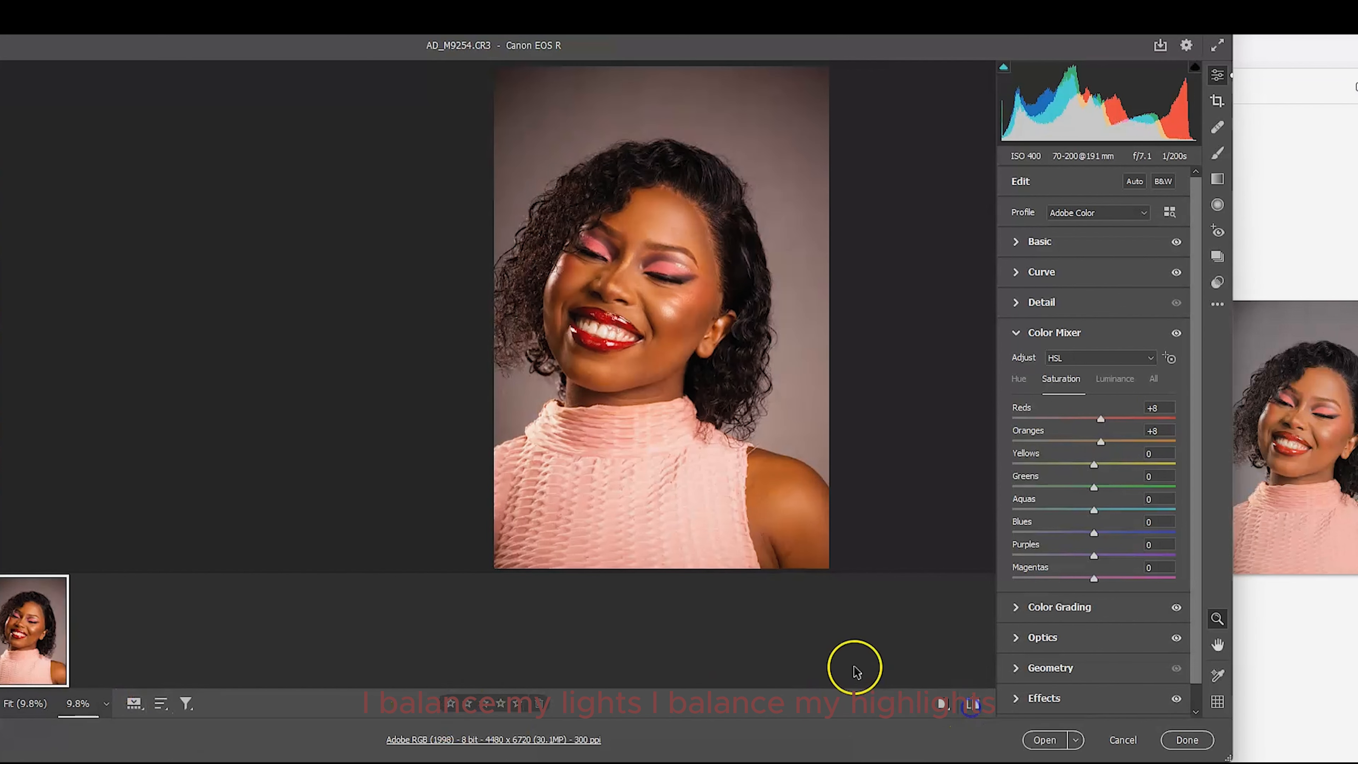
scroll(612, 448, up, 3)
scroll(621, 451, down, 2)
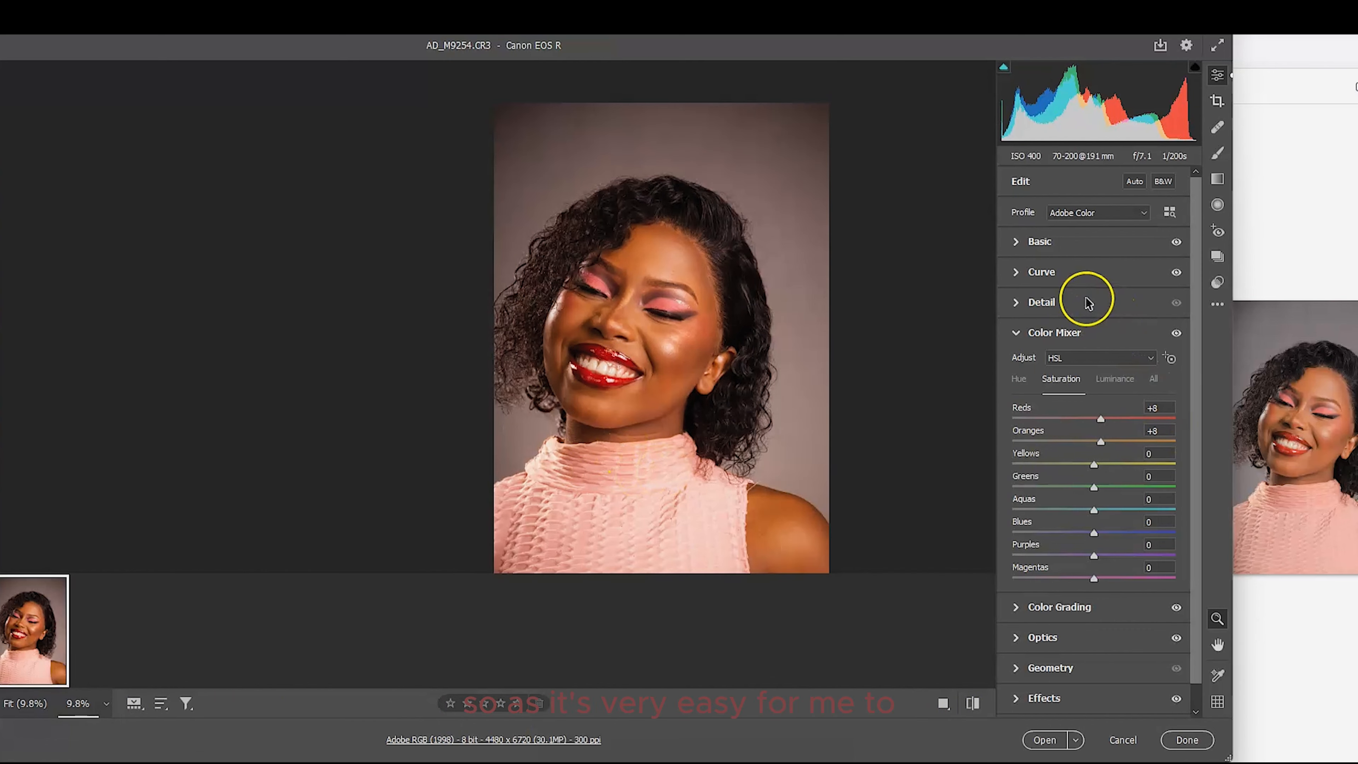
Set Exposure to +0.45 and Whites to -68 in the Basic adjustments and compare with the default settings
click(1080, 247)
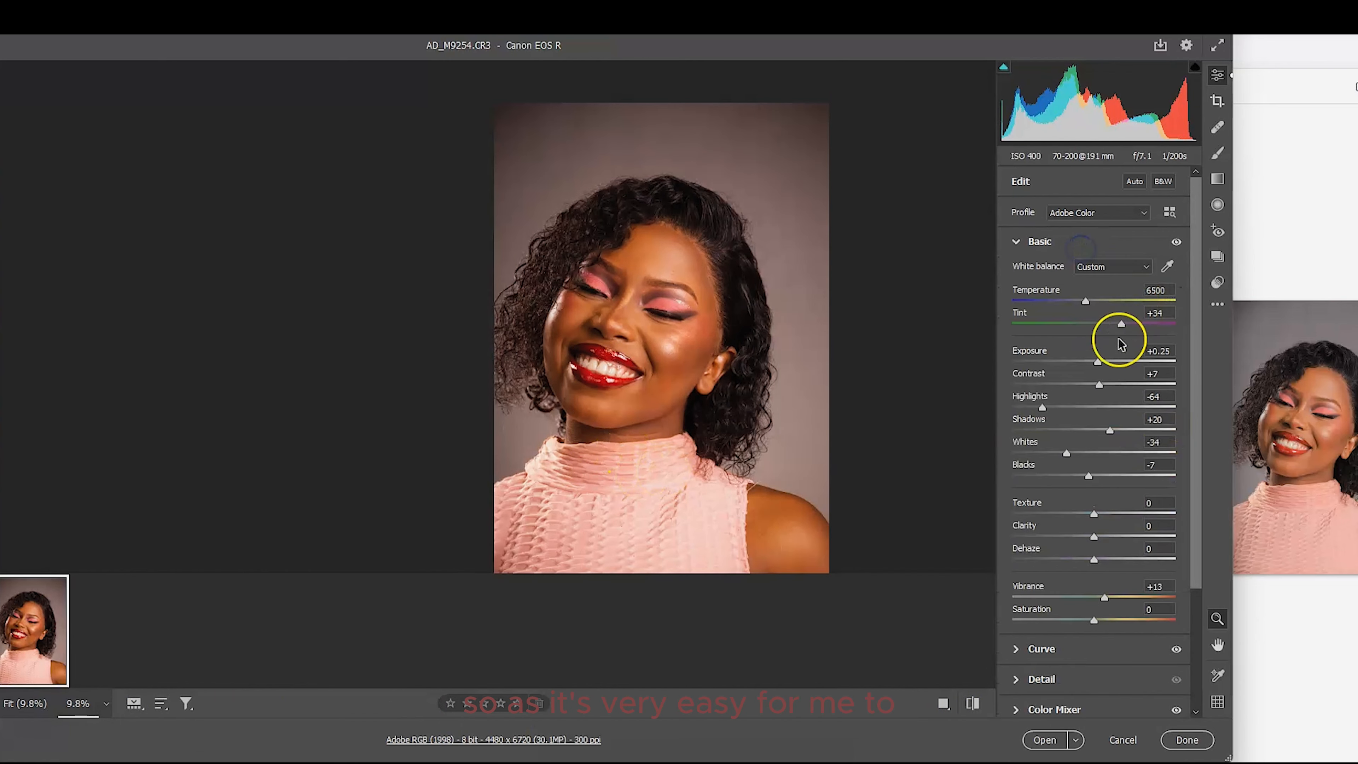
drag(1099, 364, 1102, 366)
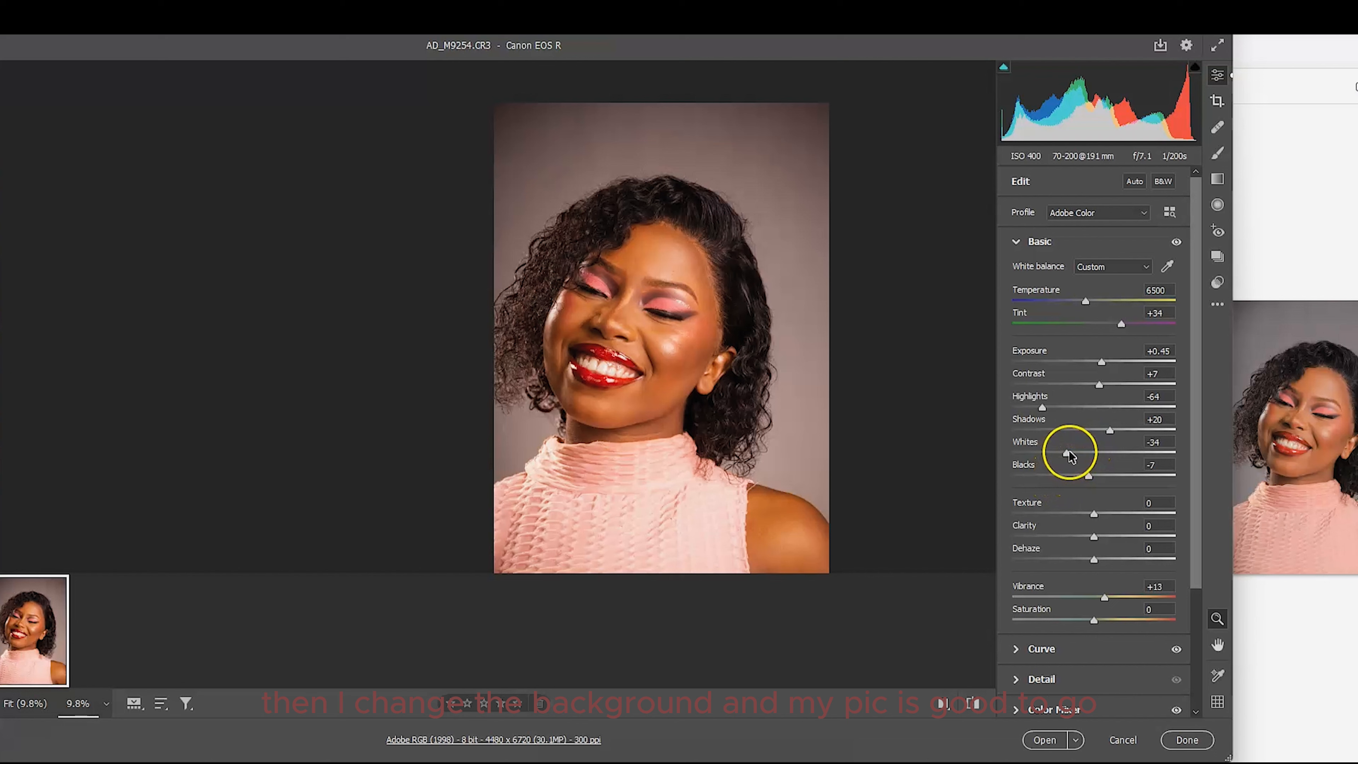
drag(1069, 454, 1041, 455)
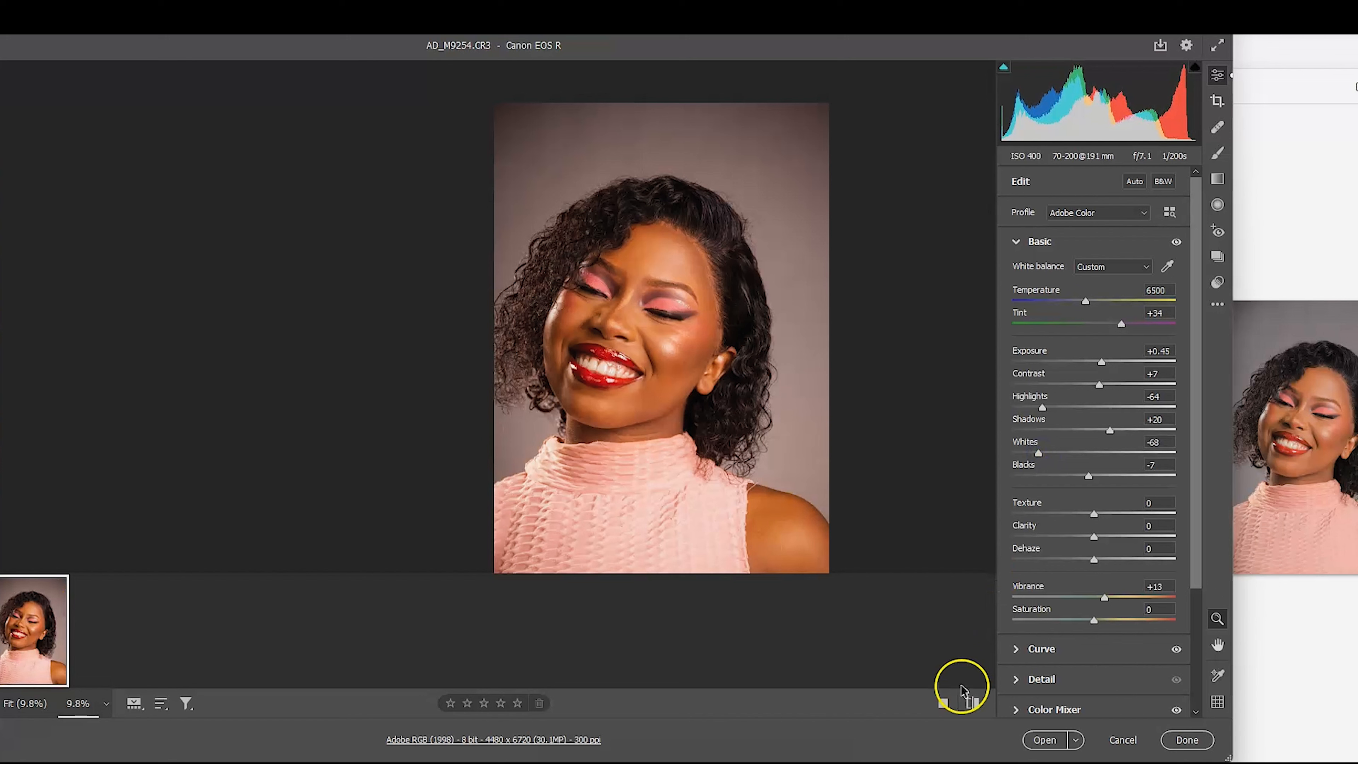
click(971, 704)
click(968, 705)
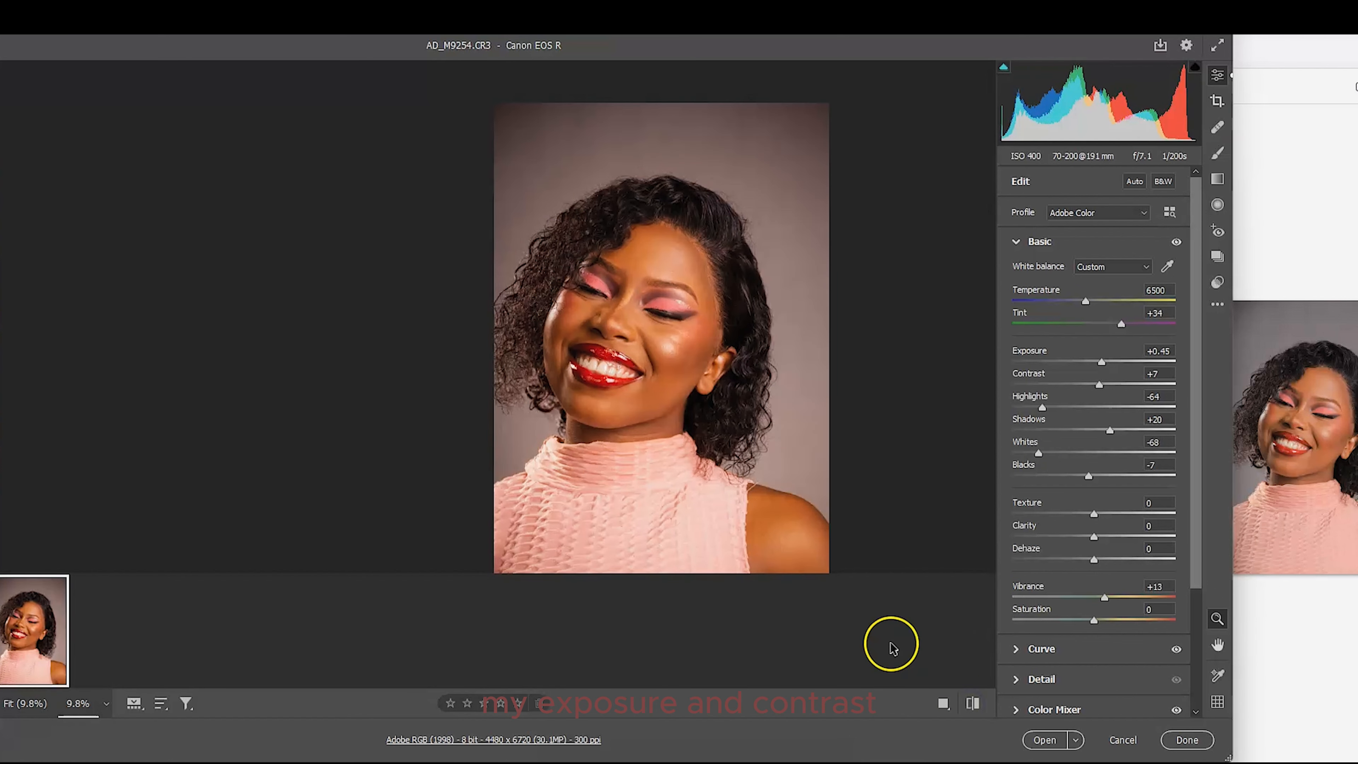
scroll(621, 408, up, 1)
scroll(621, 408, down, 1)
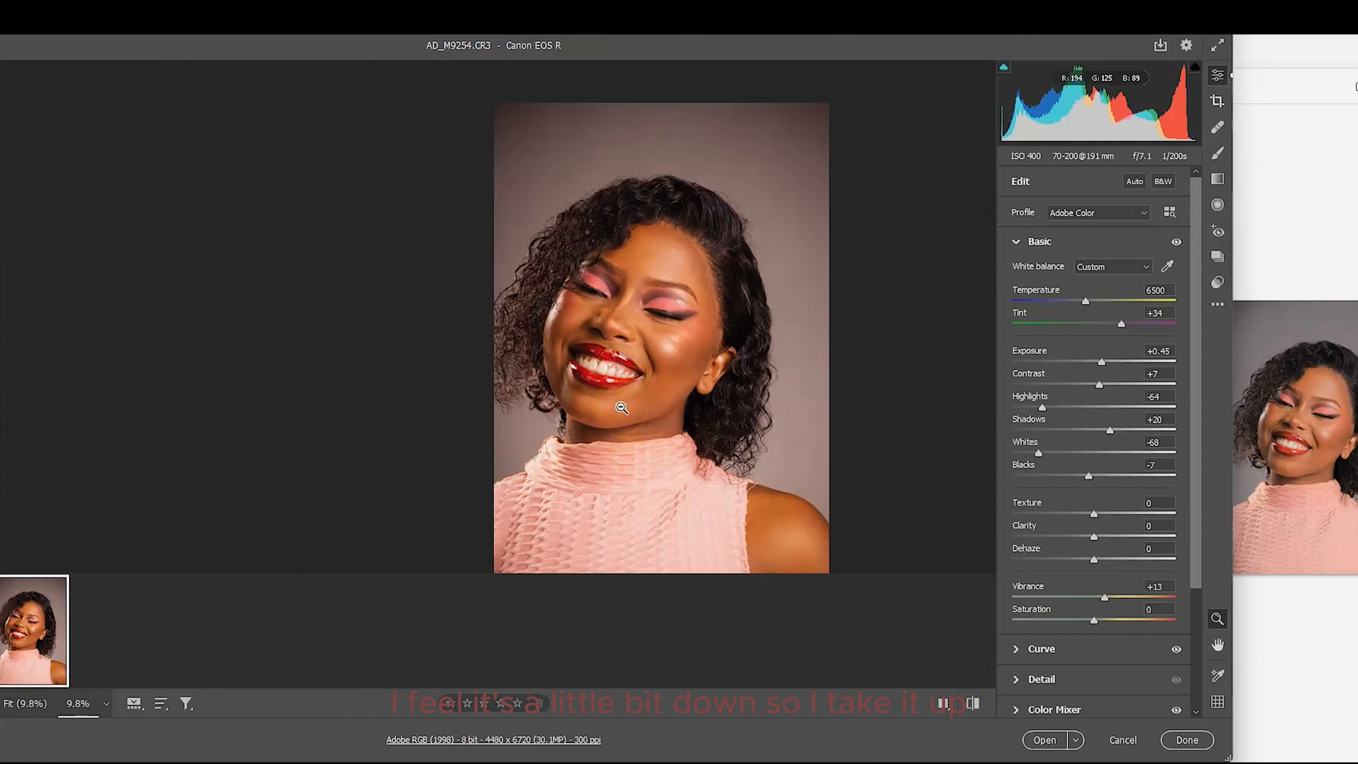
scroll(622, 408, down, 1)
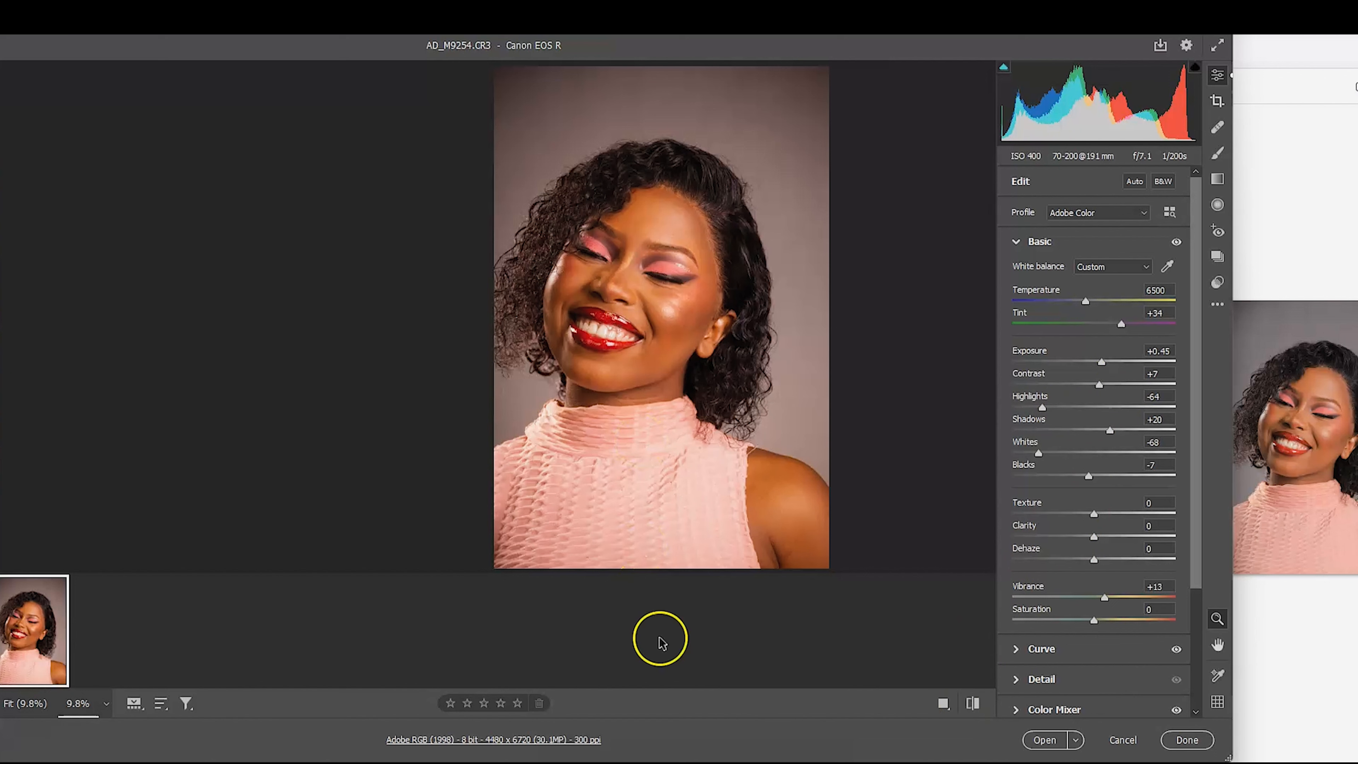
Compare the finished correction with the default settings and open the corrected image in Photoshop
click(973, 705)
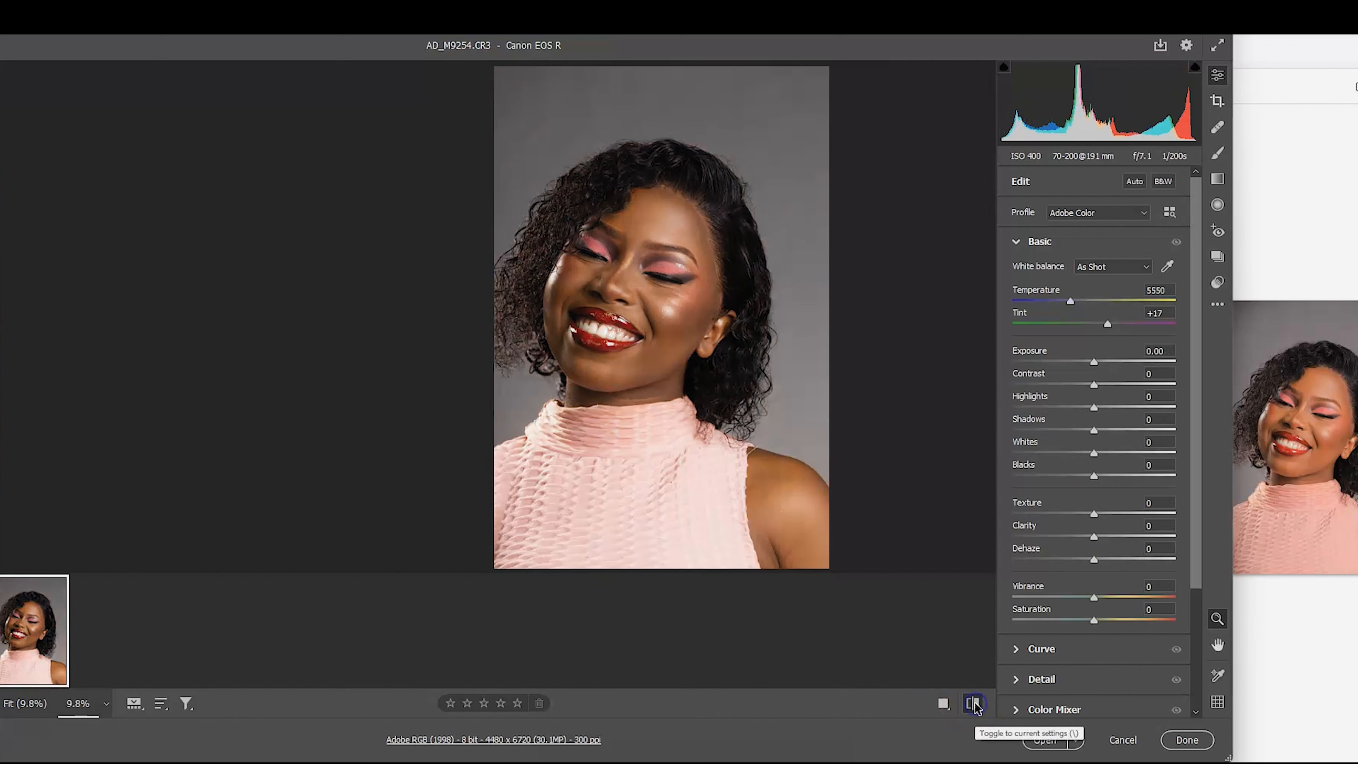
click(973, 704)
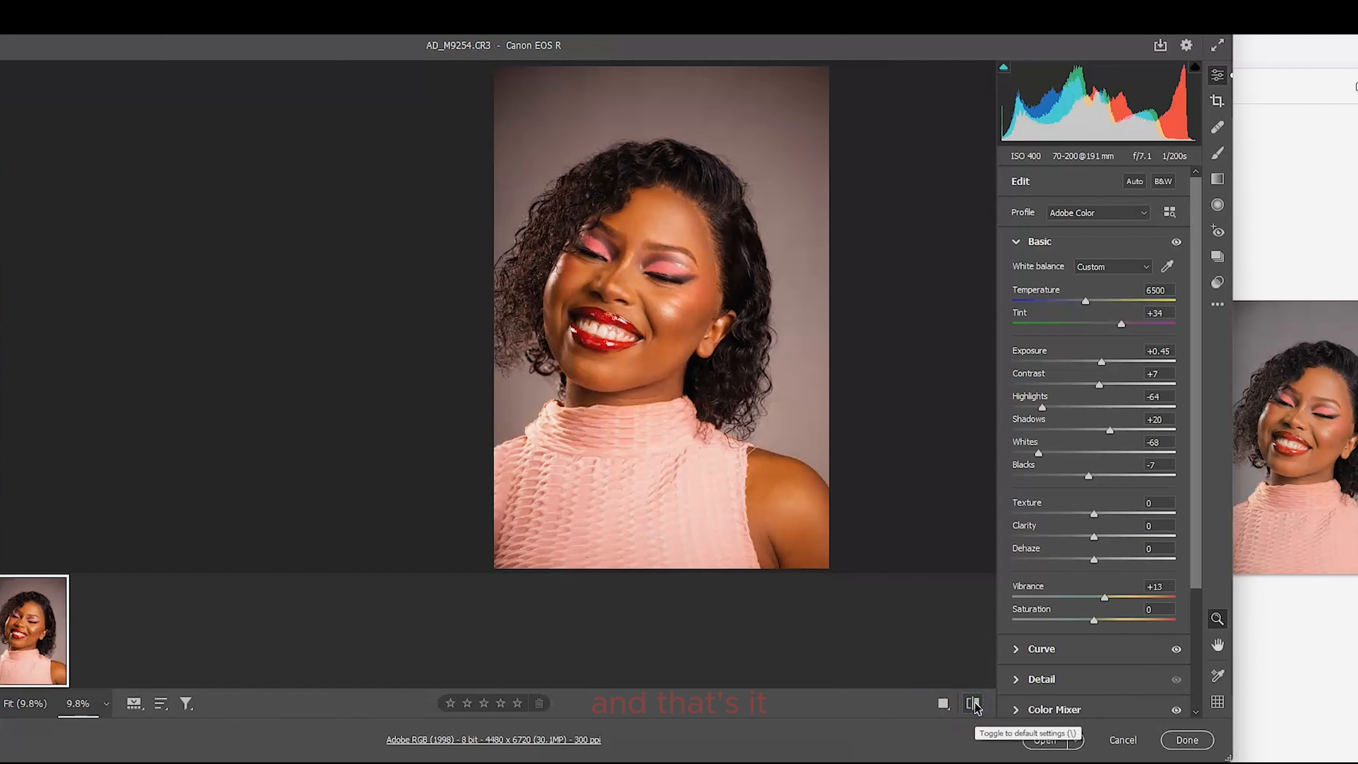
click(973, 704)
click(973, 704)
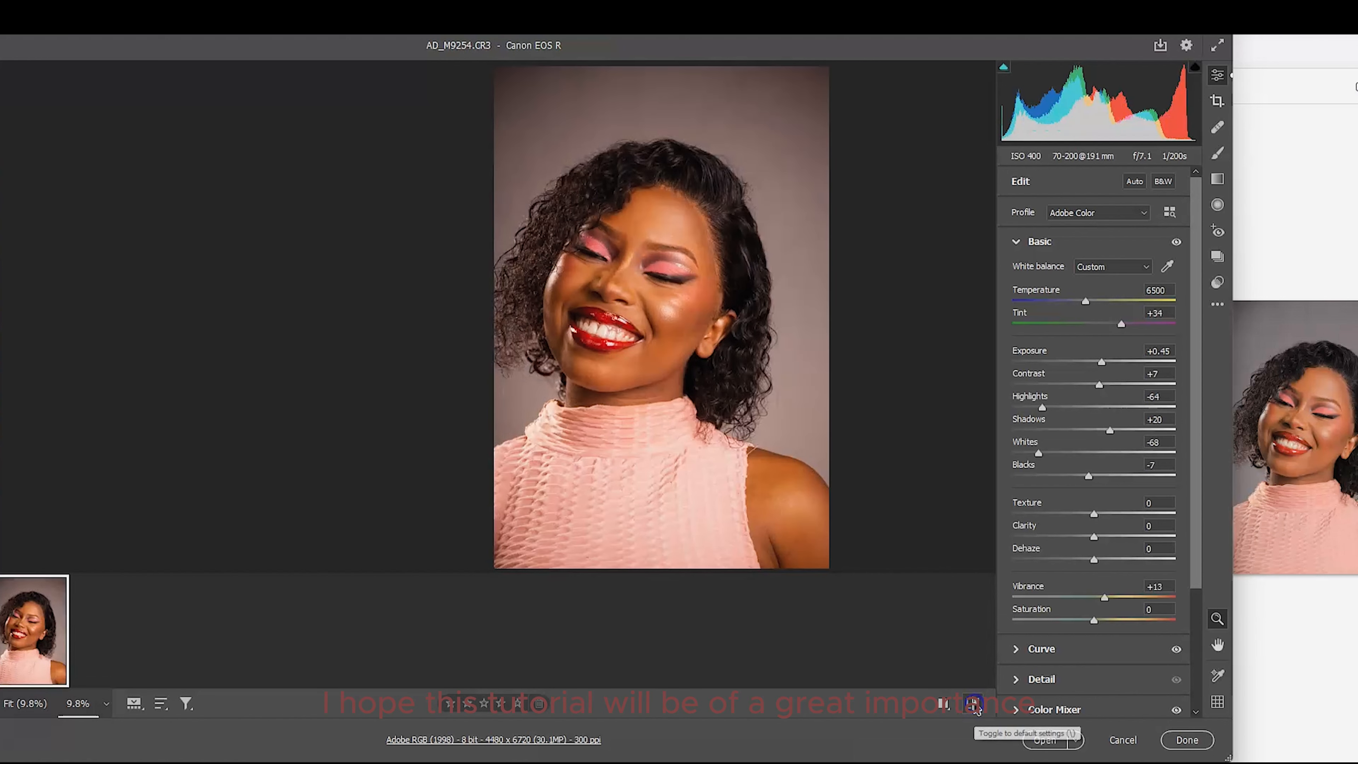
click(973, 704)
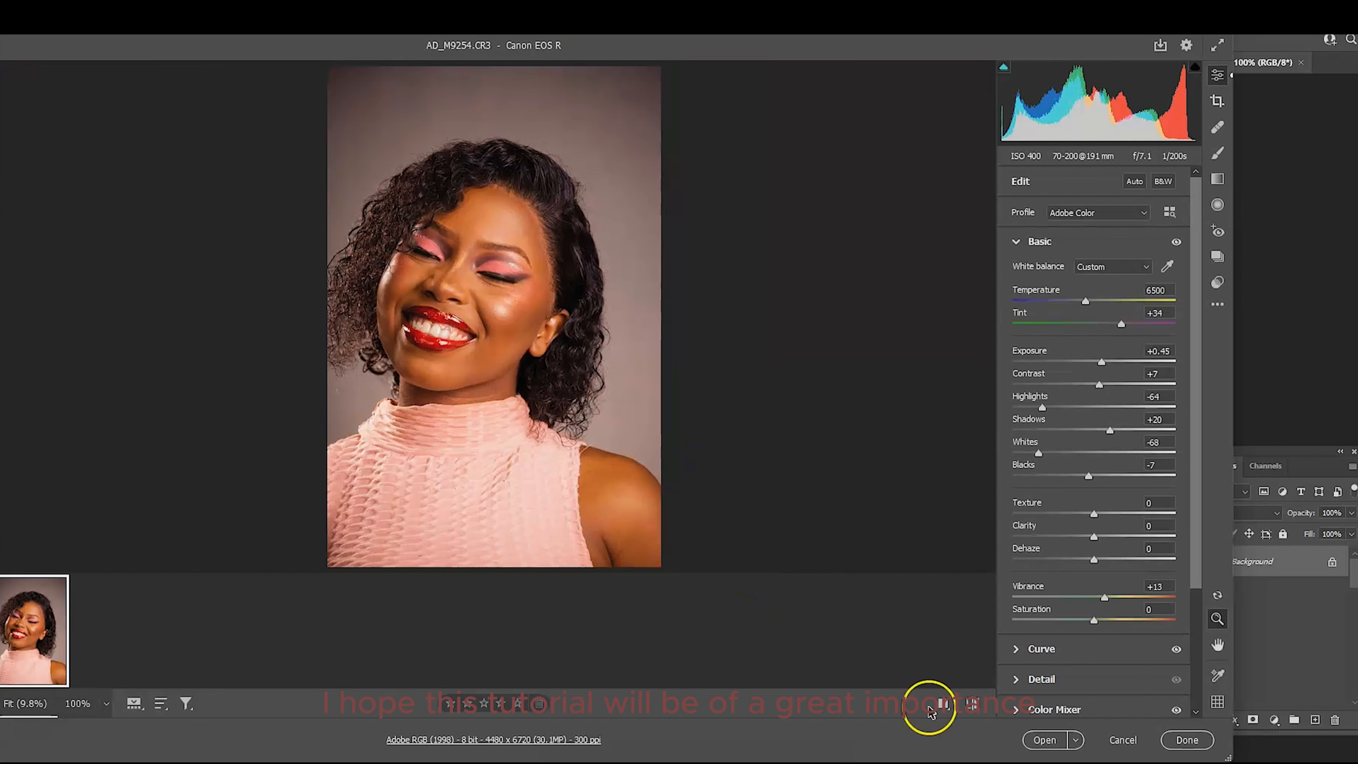
click(1043, 740)
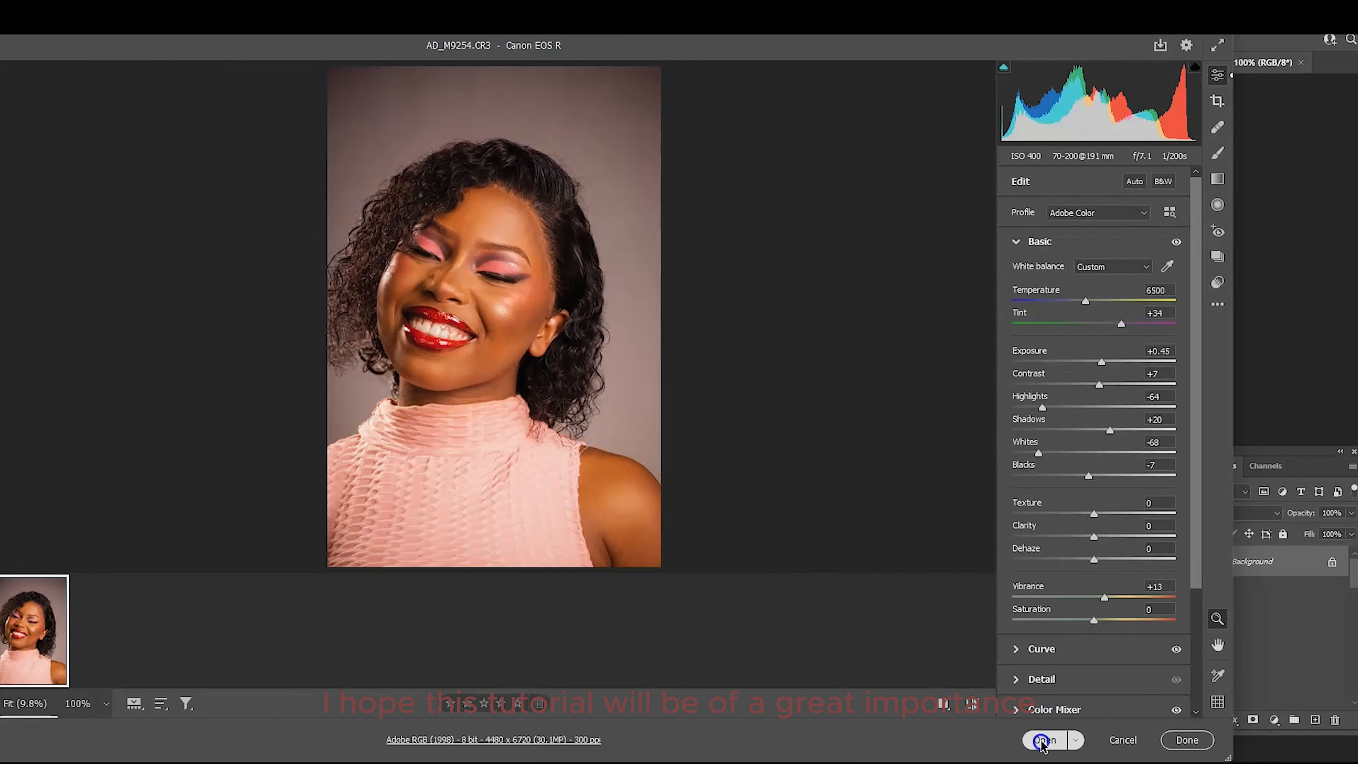